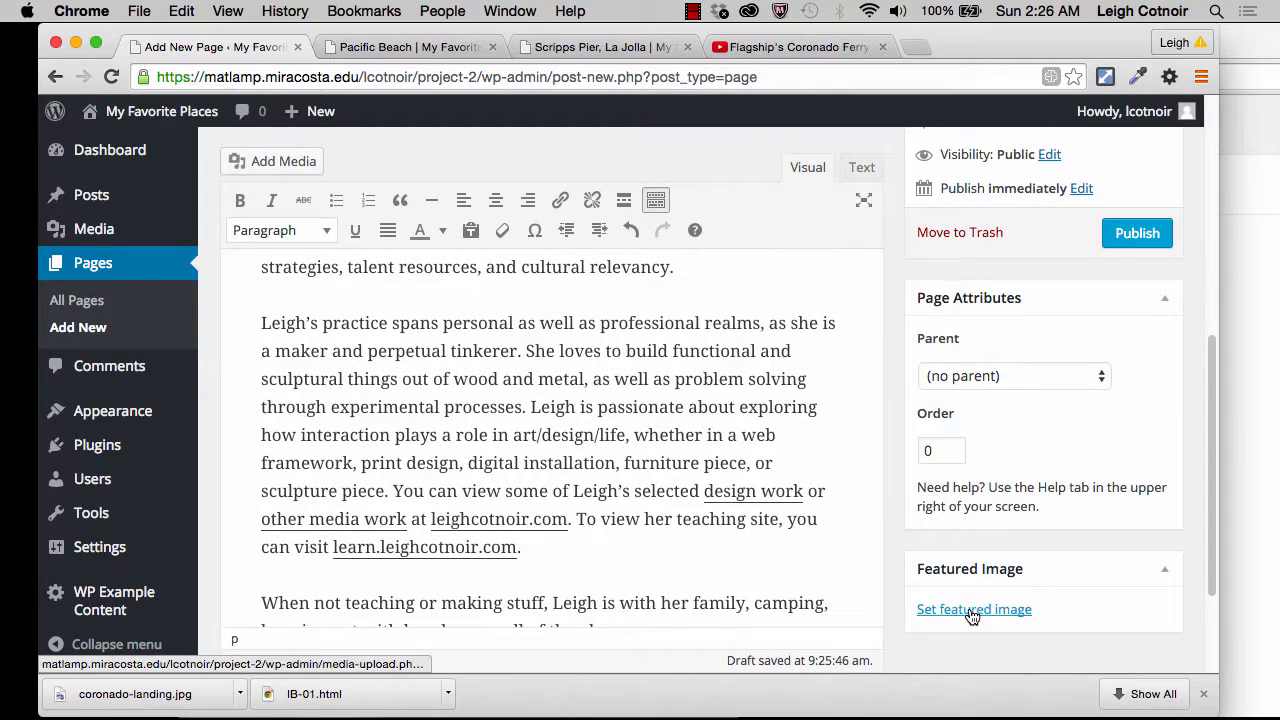
Step: Insert the contributor's portrait photo from the media library before the biography, left-aligned at Medium – 300 × 300 size
scroll(893, 320, up, 5)
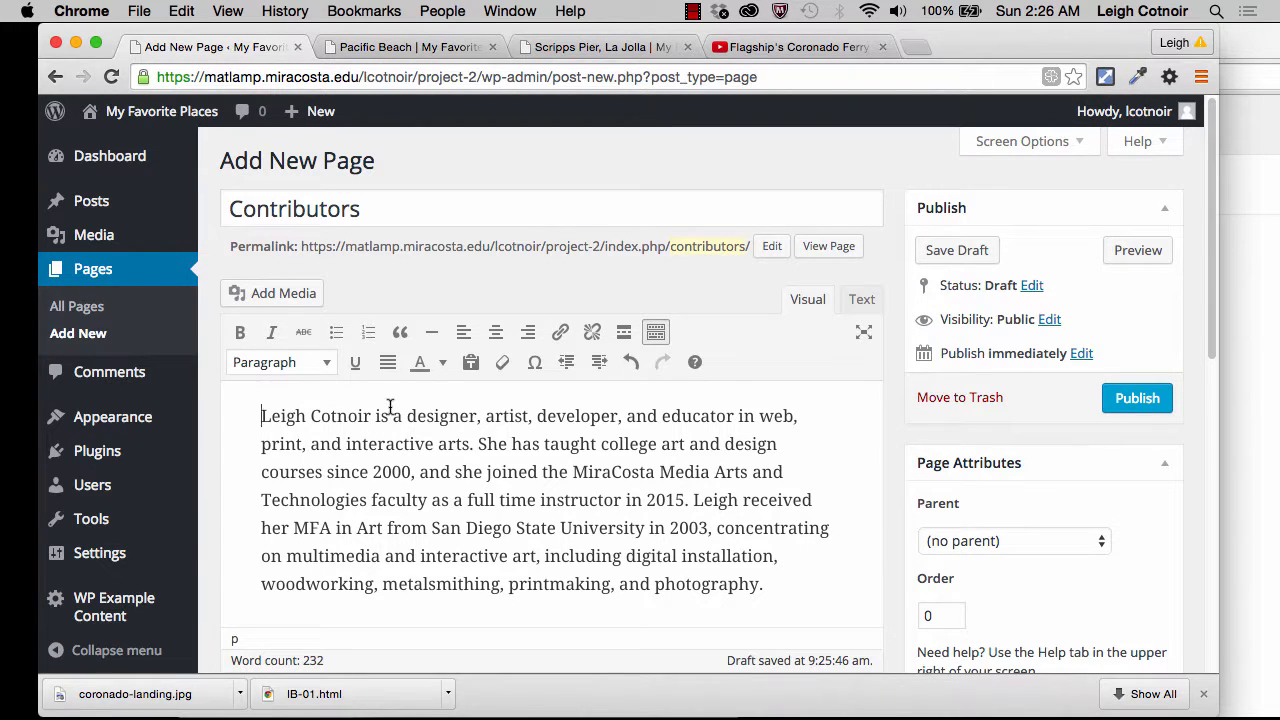
click(280, 299)
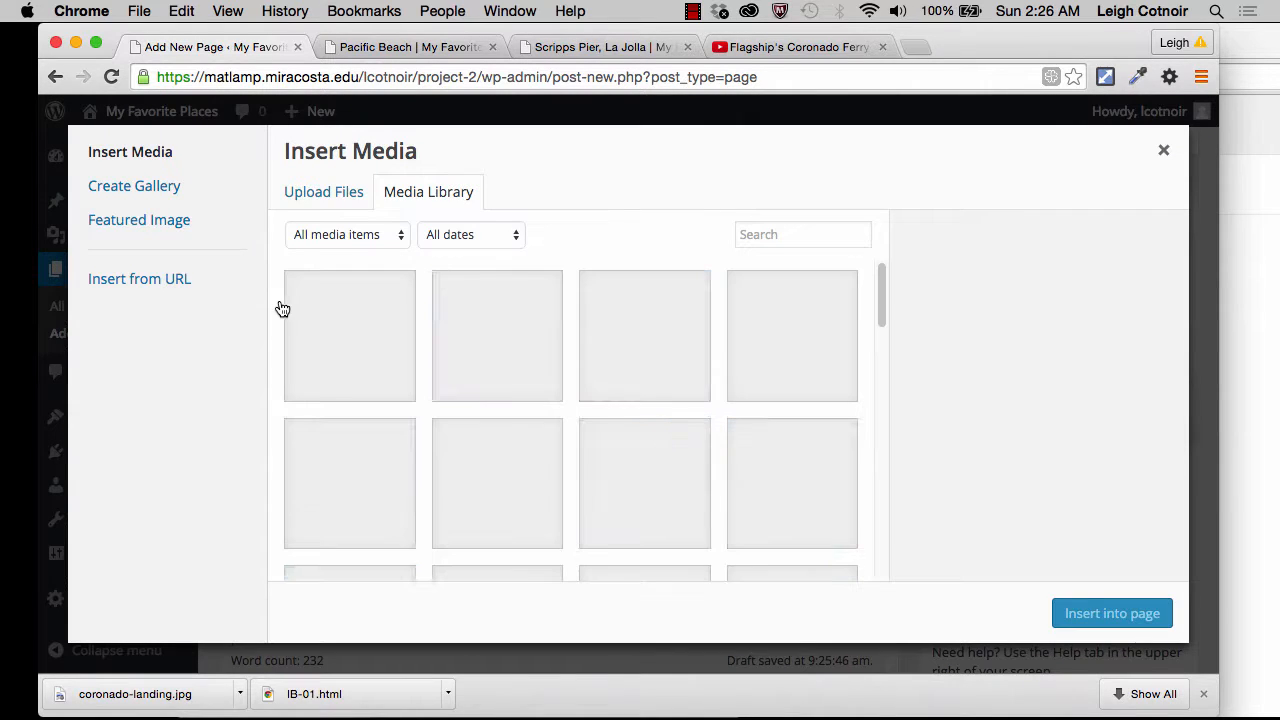
click(326, 340)
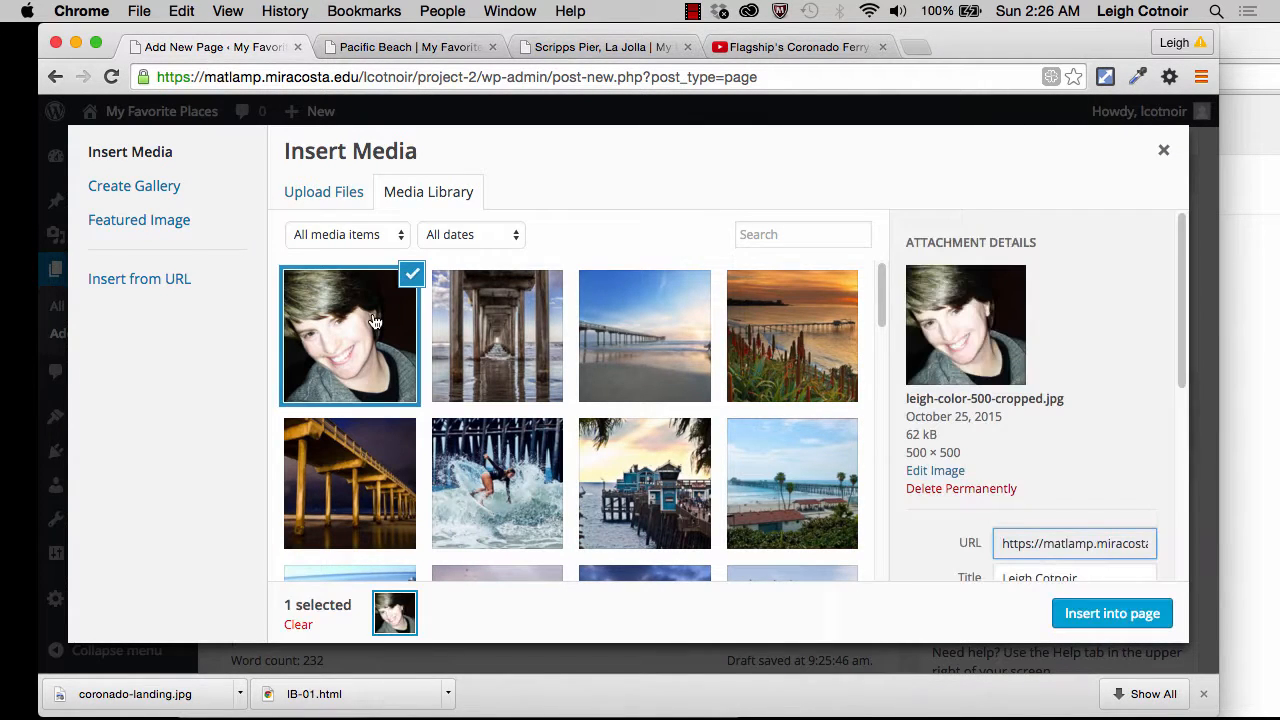
scroll(1050, 492, down, 3)
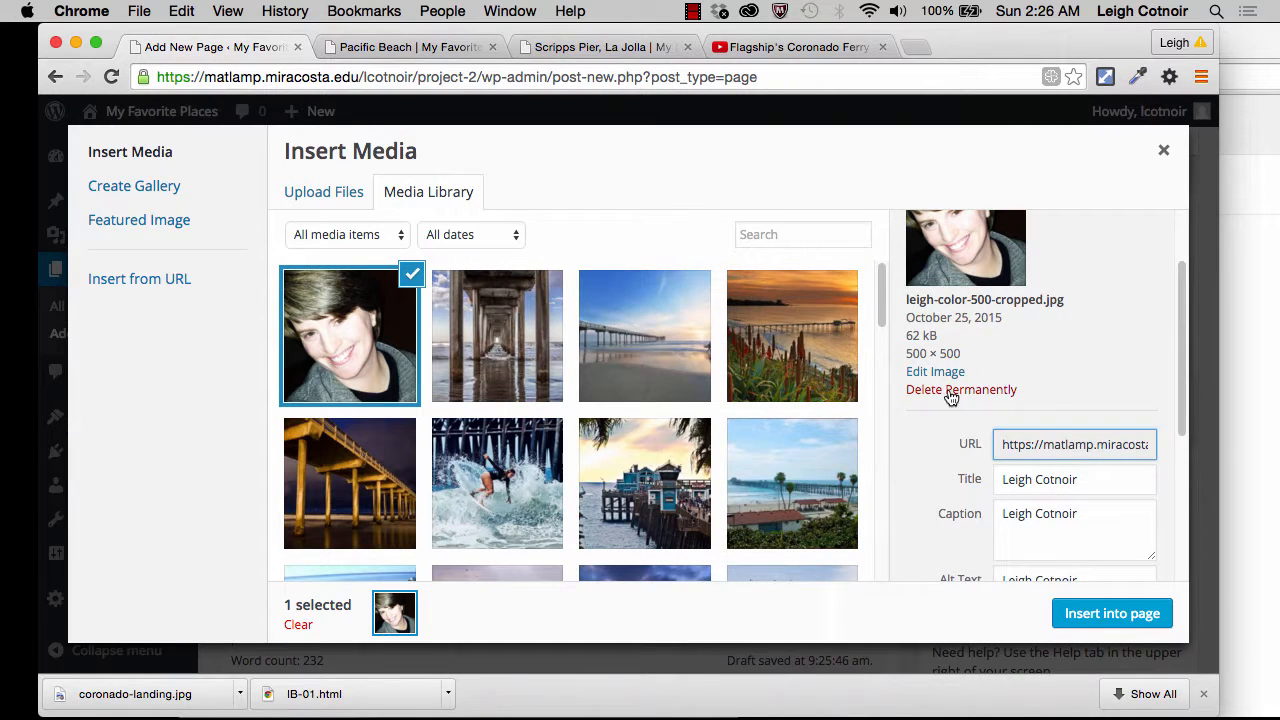
scroll(1027, 525, down, 5)
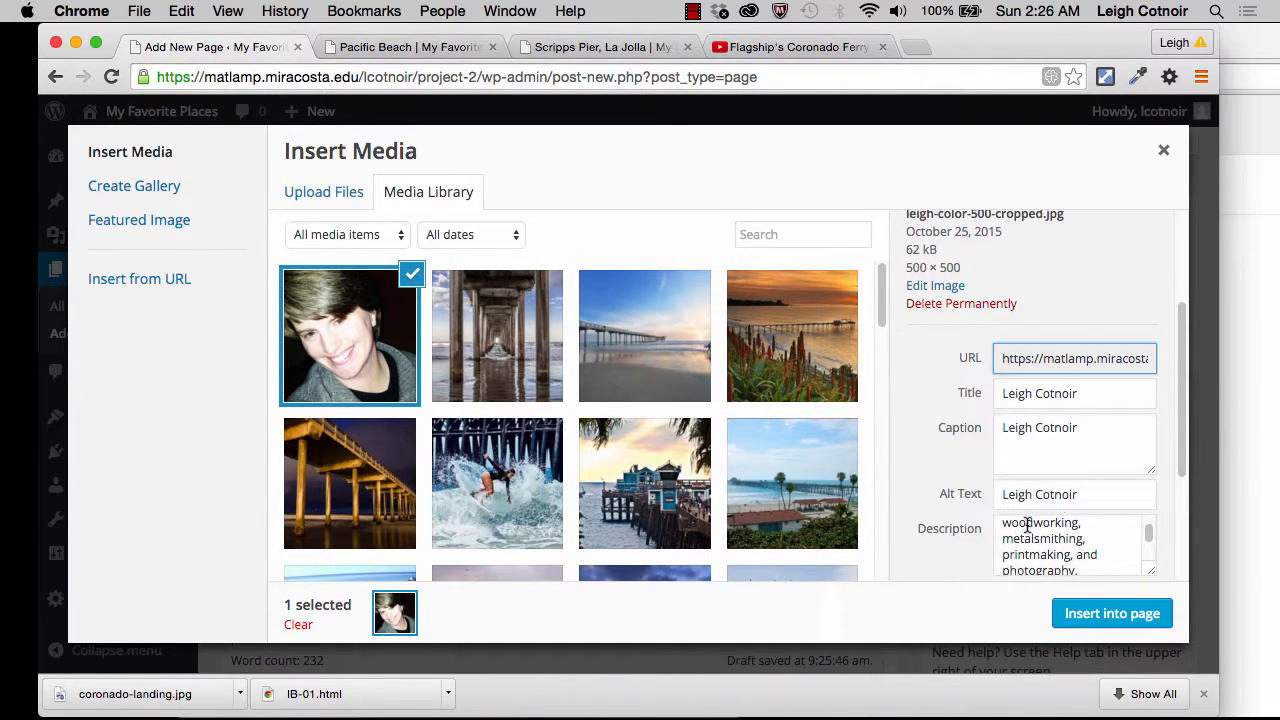
scroll(938, 552, down, 5)
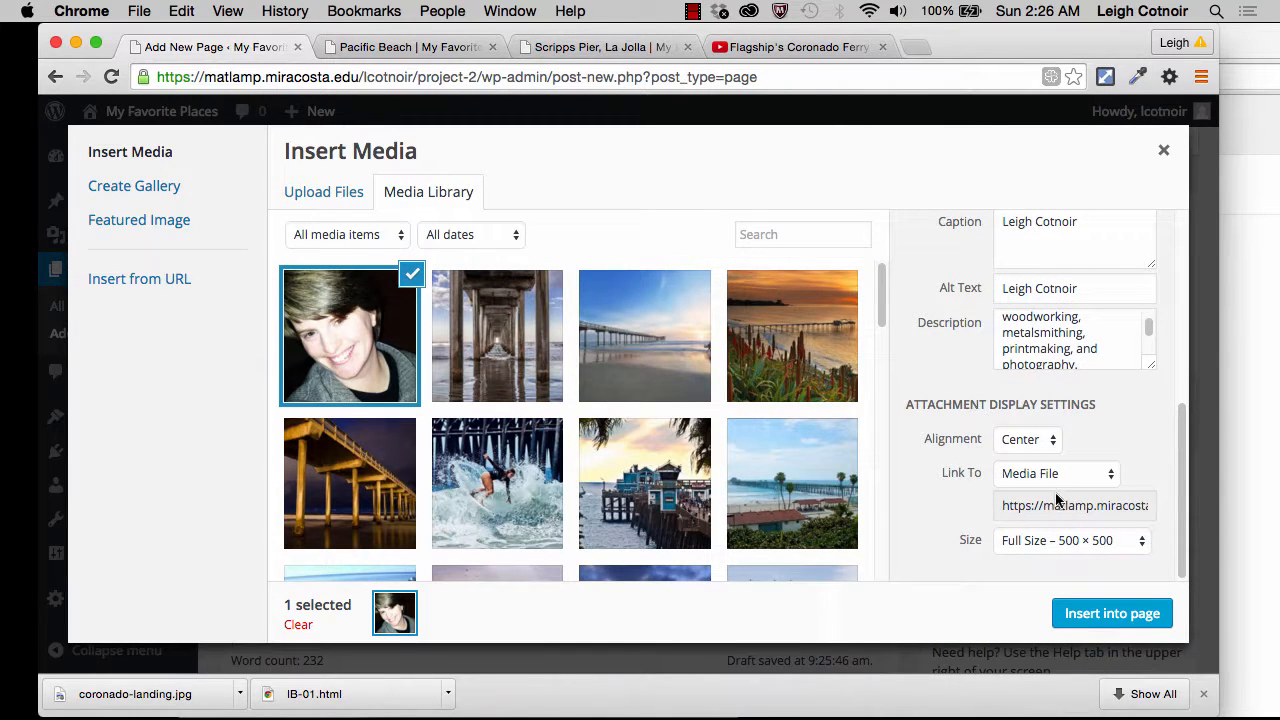
click(1074, 540)
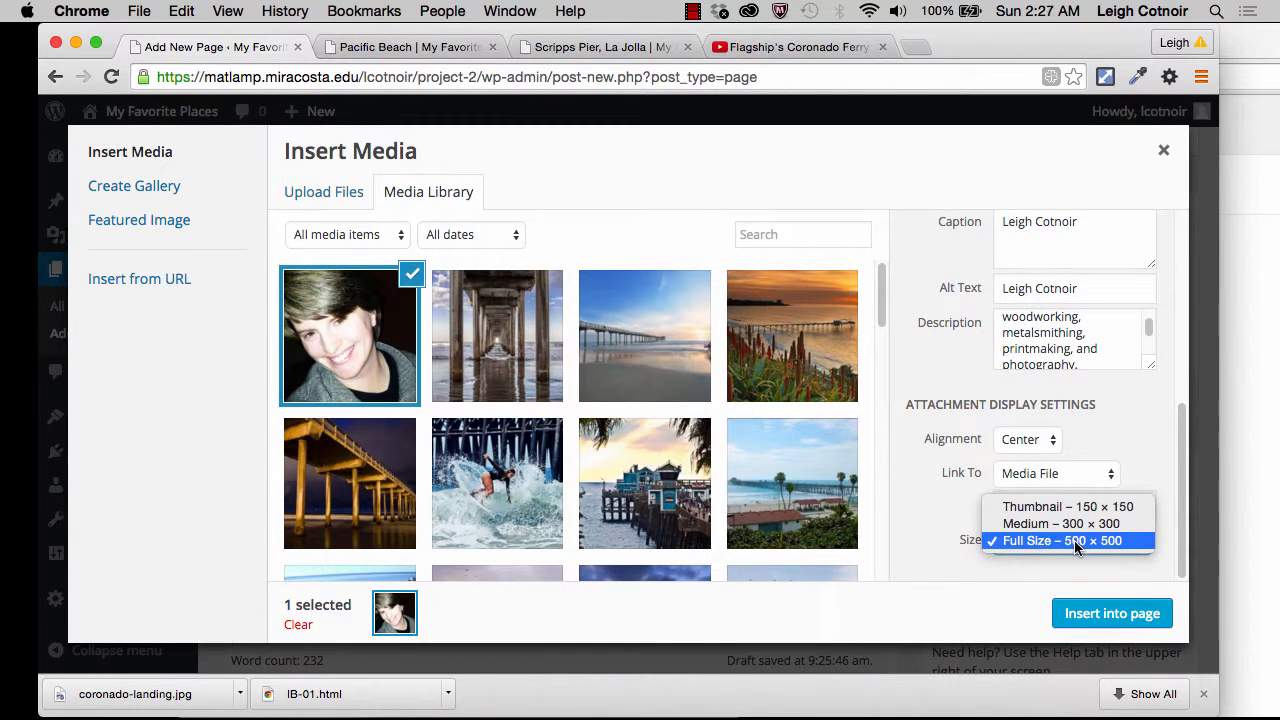
click(1078, 524)
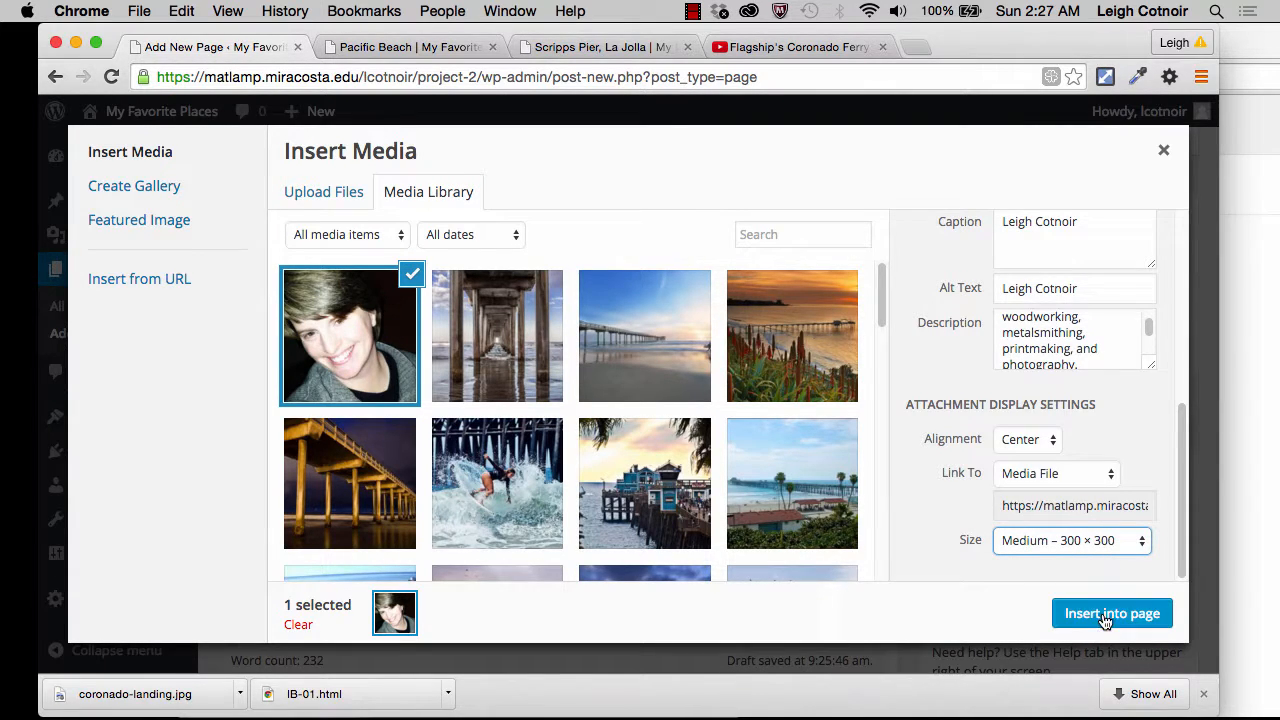
click(1027, 439)
click(1015, 423)
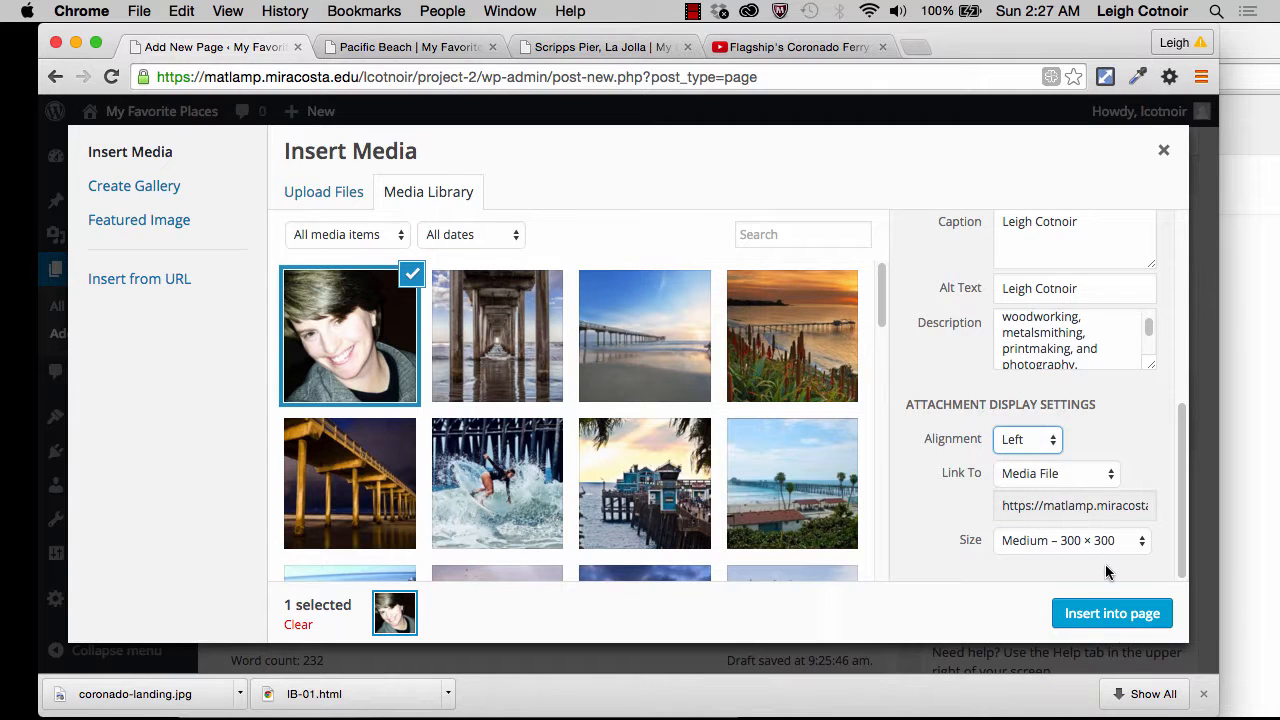
click(1121, 616)
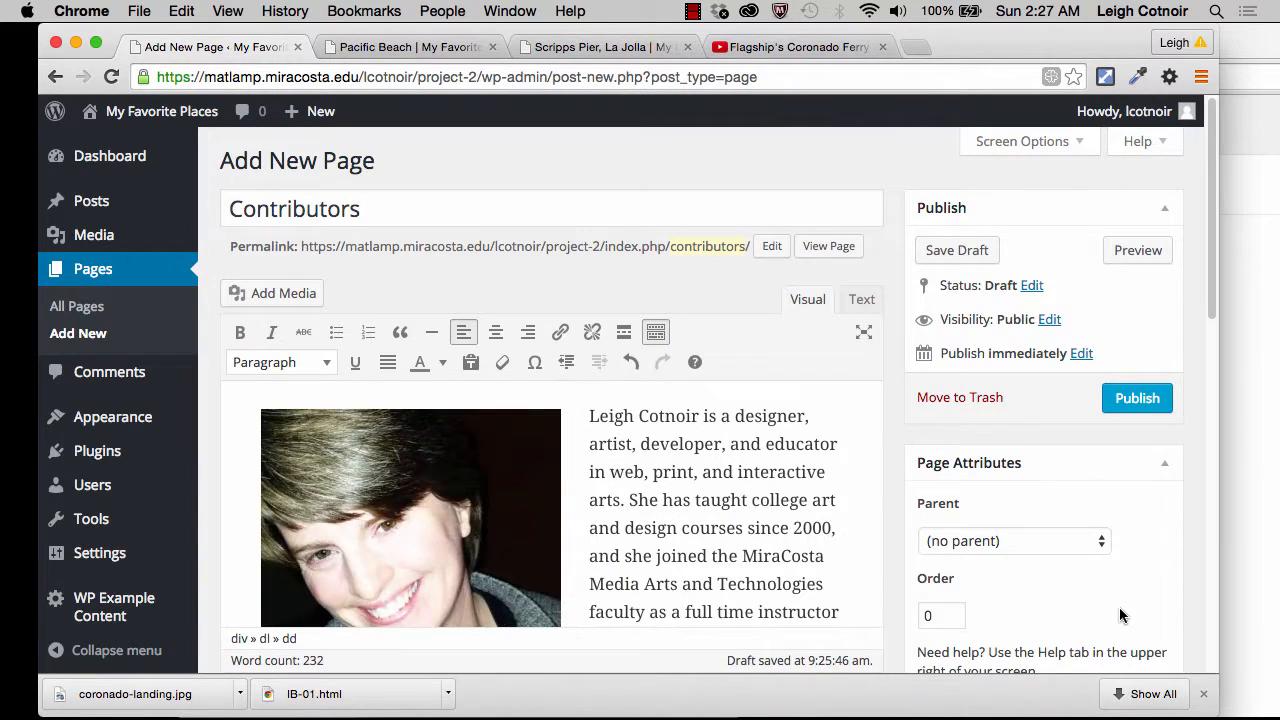
Step: Review the biography text and the inserted portrait throughout the Contributors page
scroll(707, 568, down, 10)
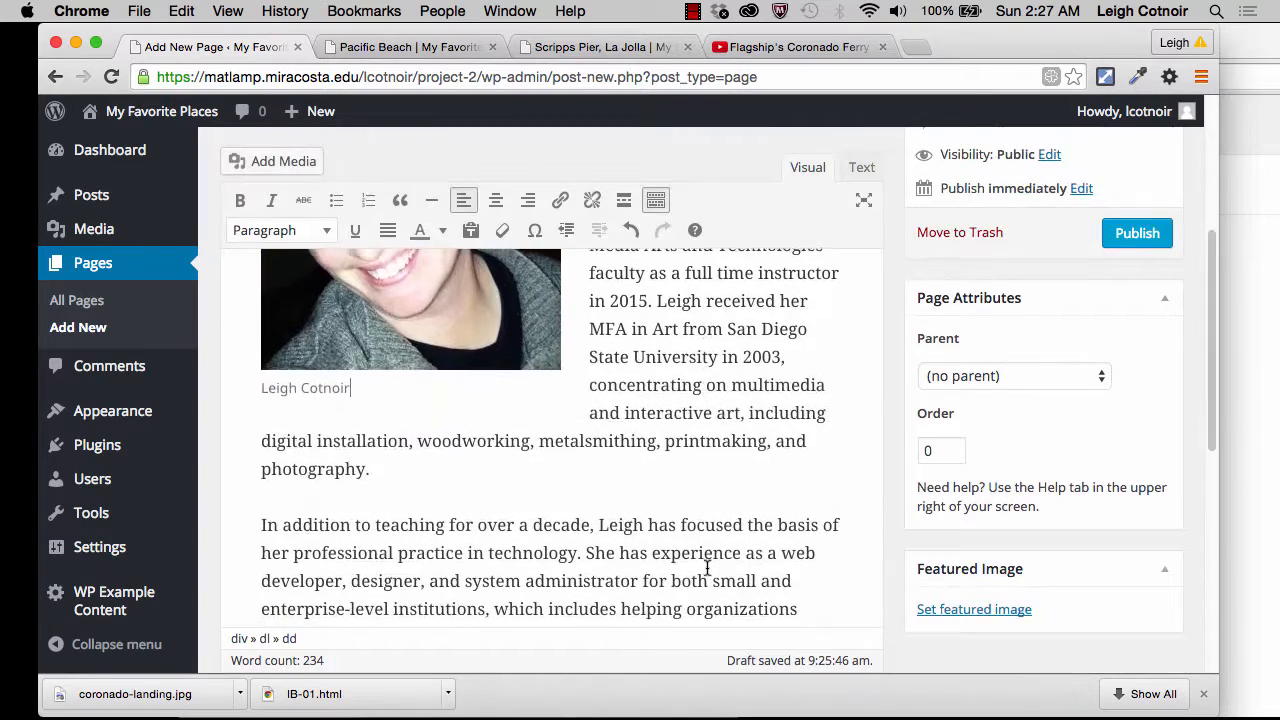
scroll(707, 568, up, 5)
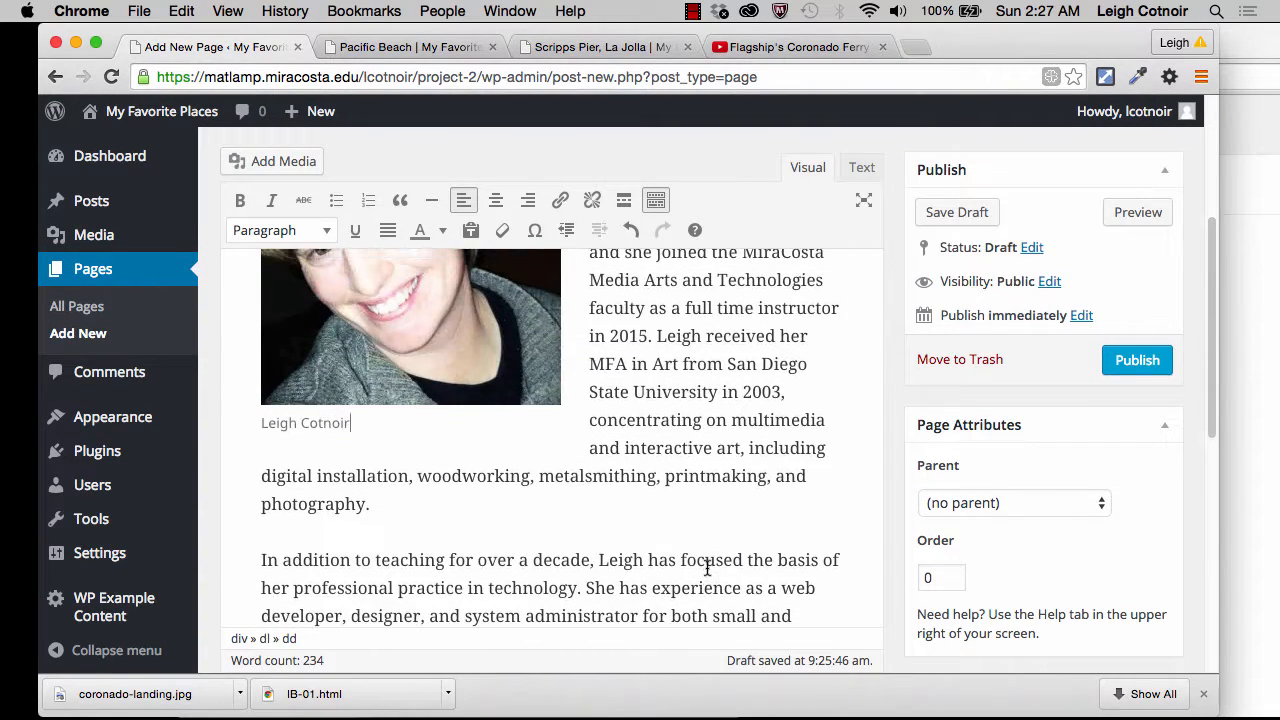
scroll(707, 568, down, 10)
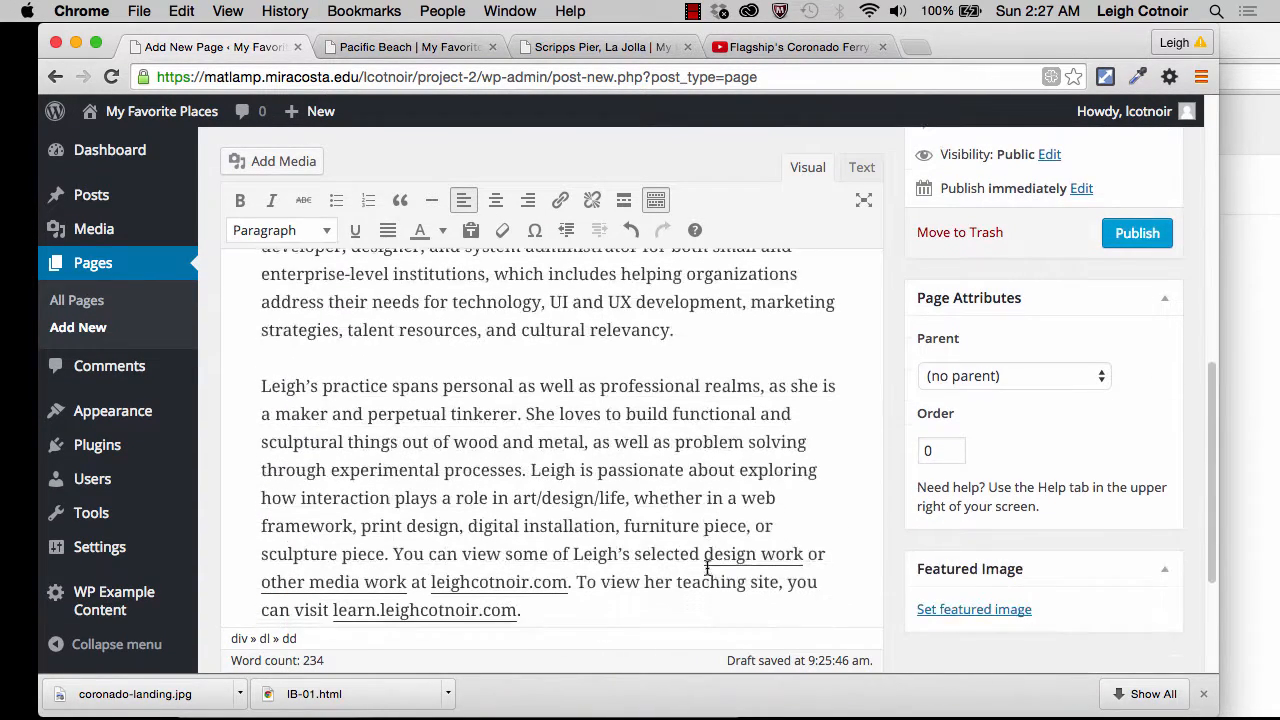
scroll(706, 573, up, 5)
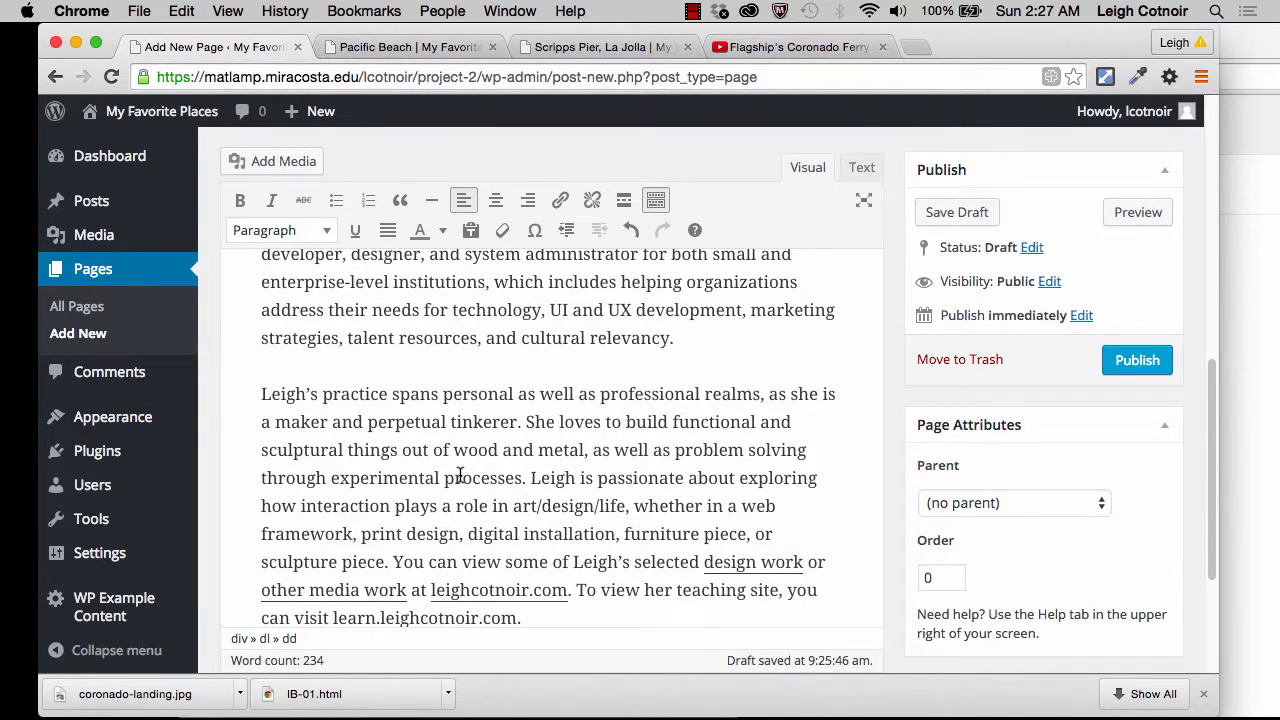
scroll(577, 374, up, 5)
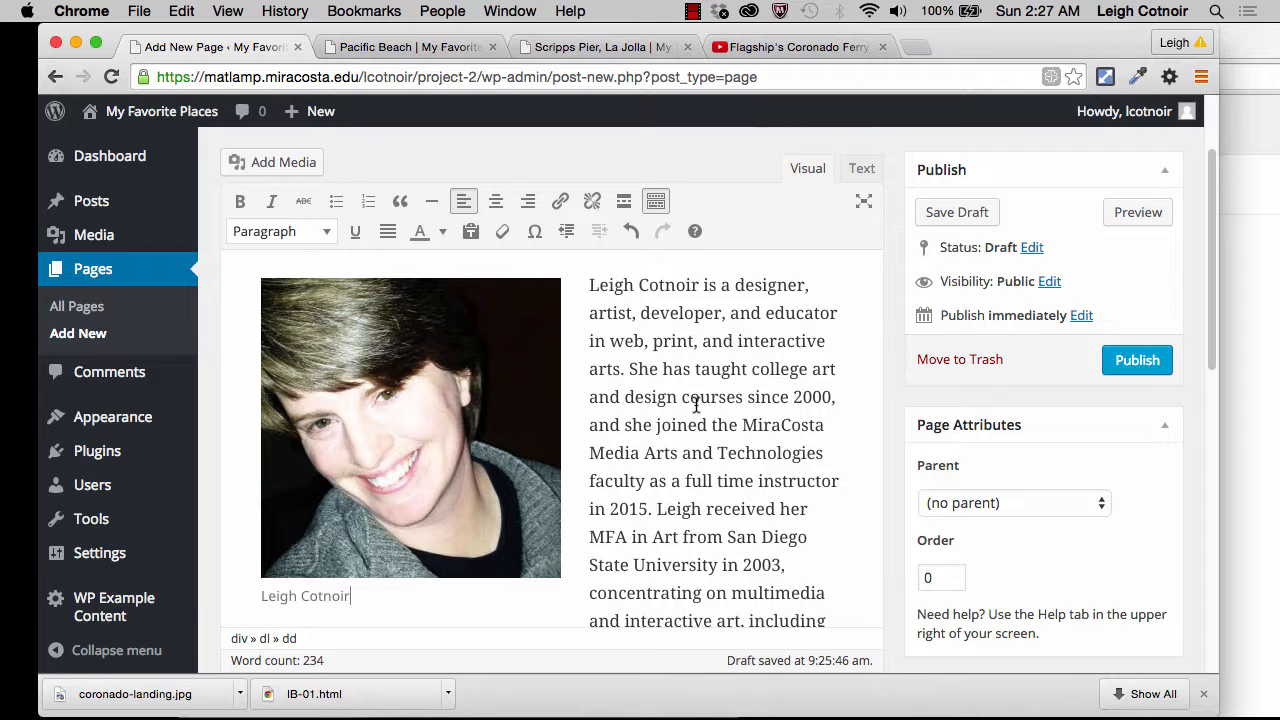
scroll(1028, 459, up, 2)
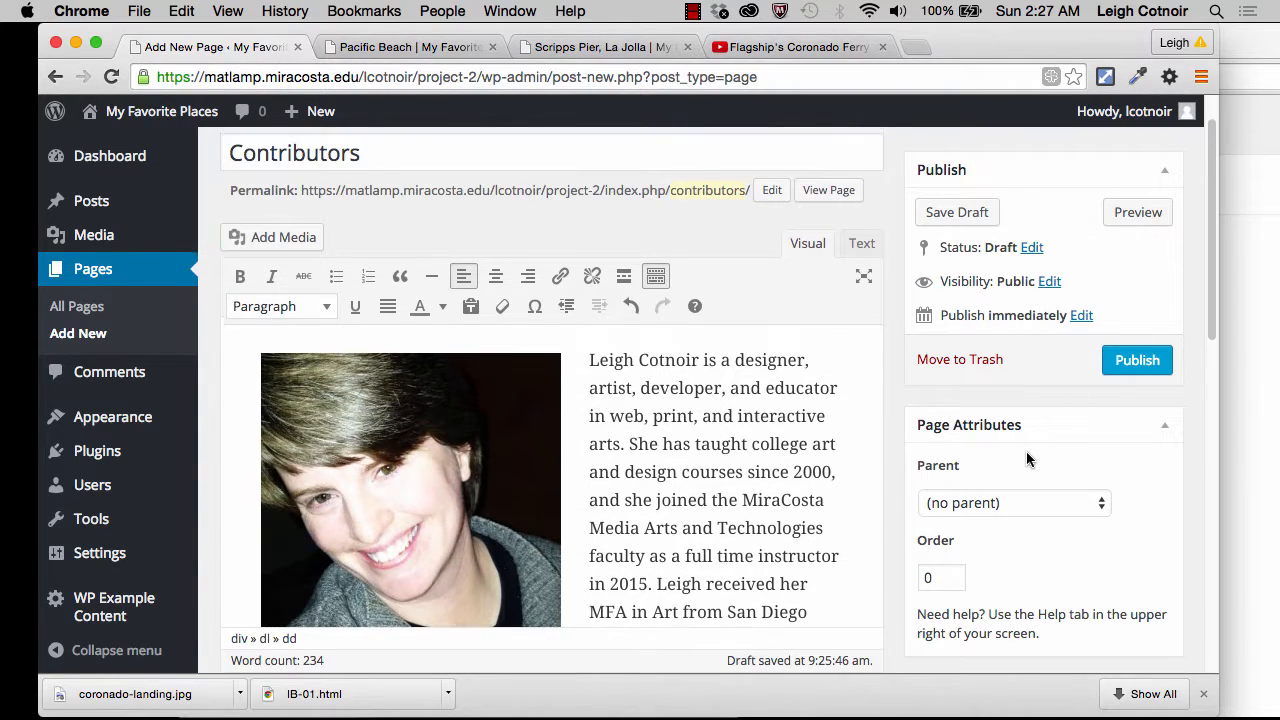
scroll(1022, 452, up, 1)
Step: Keep the page's parent set to (no parent) and publish the Contributors page
scroll(1020, 440, down, 3)
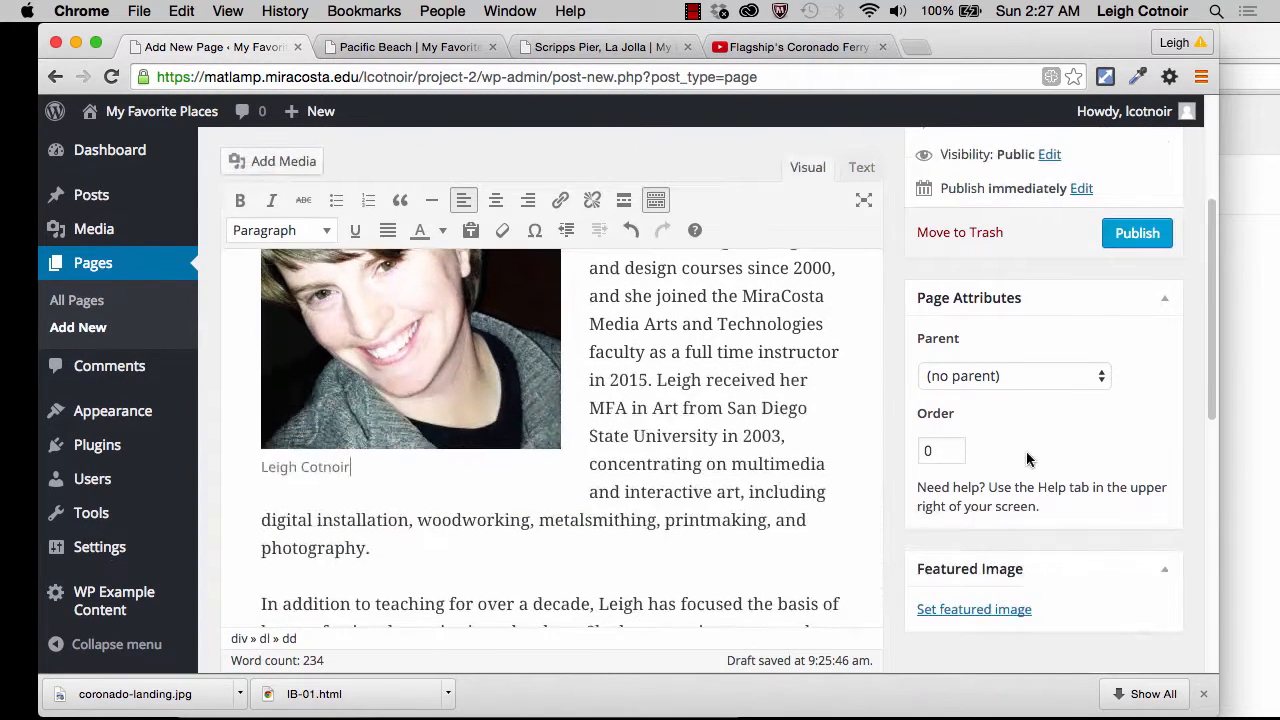
click(957, 377)
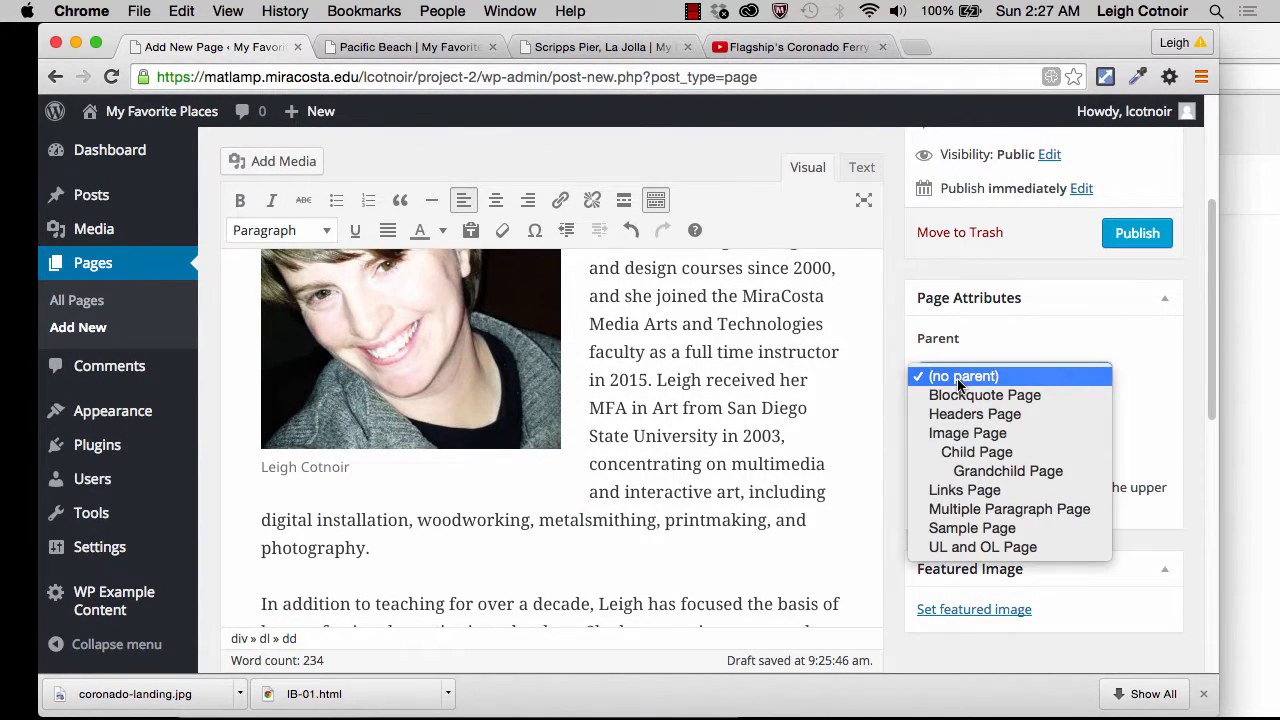
click(1018, 372)
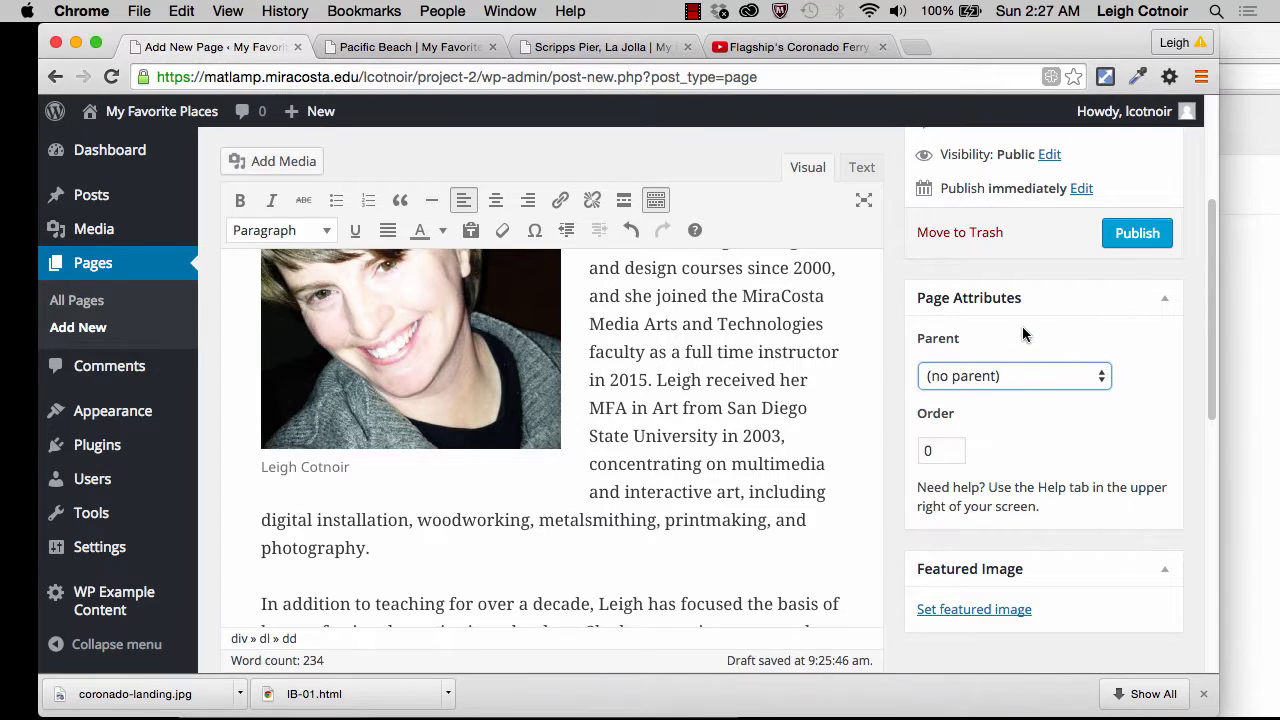
scroll(1010, 480, down, 5)
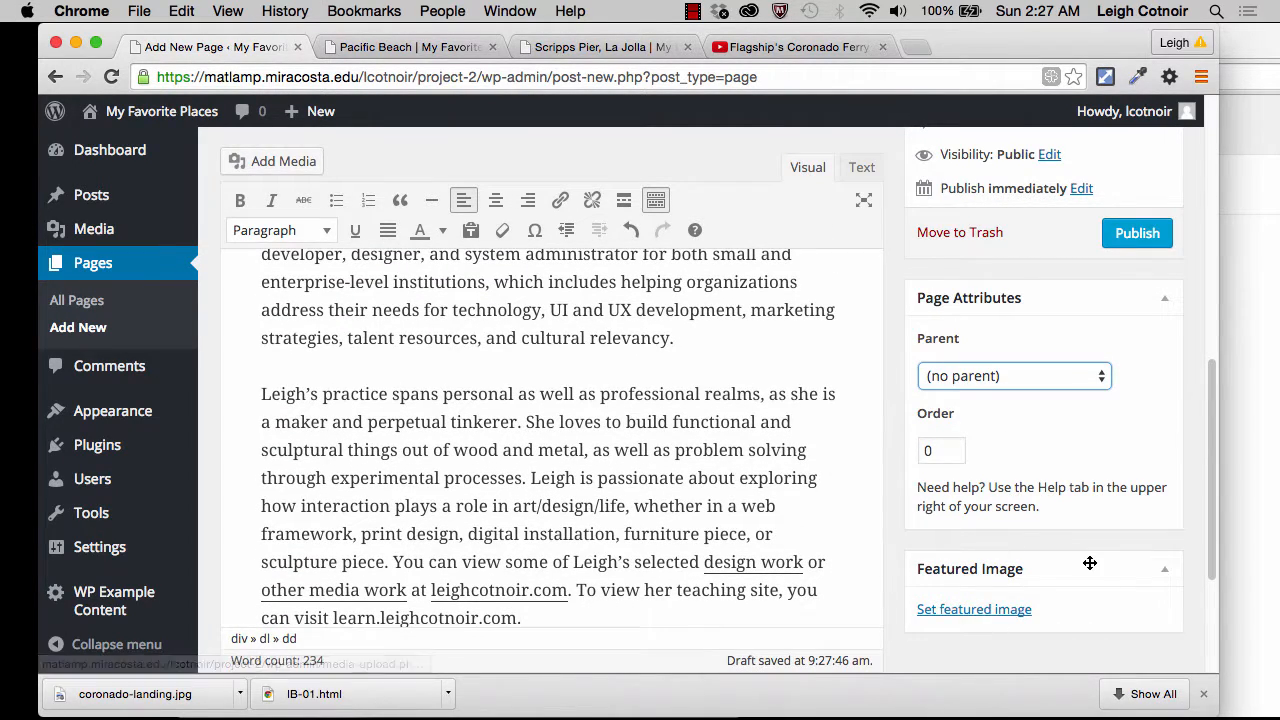
click(1140, 236)
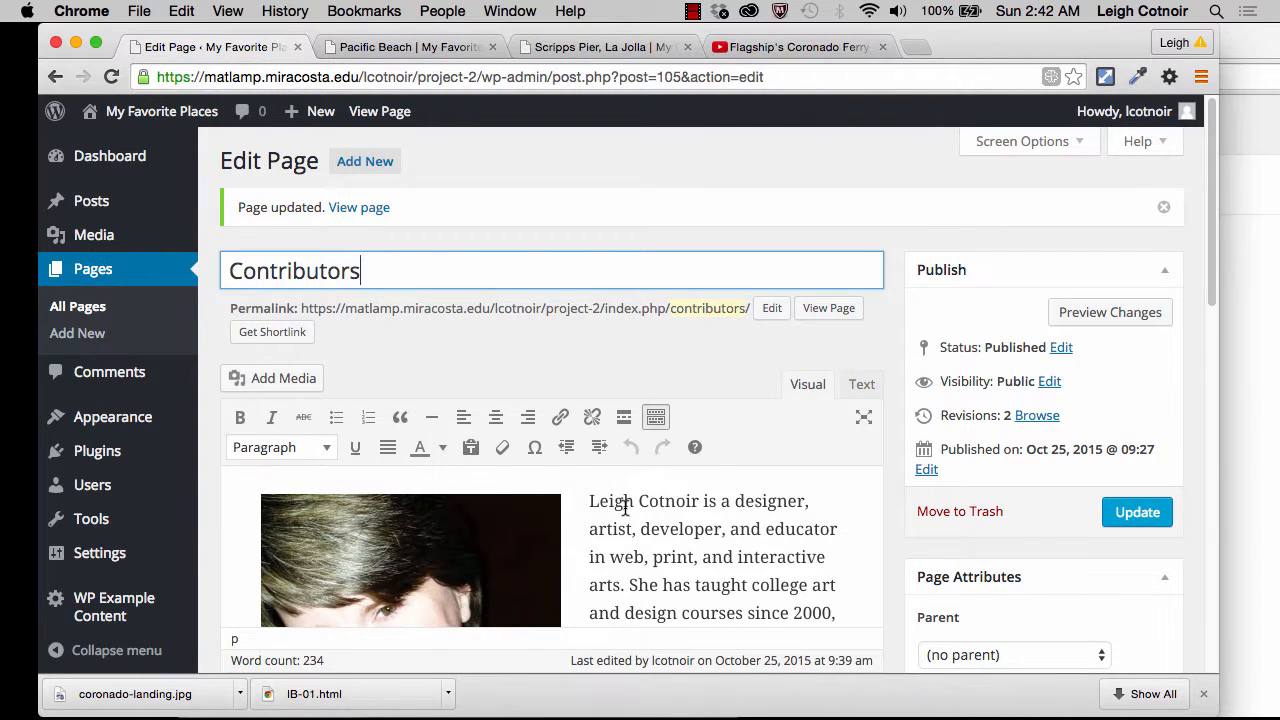
click(625, 507)
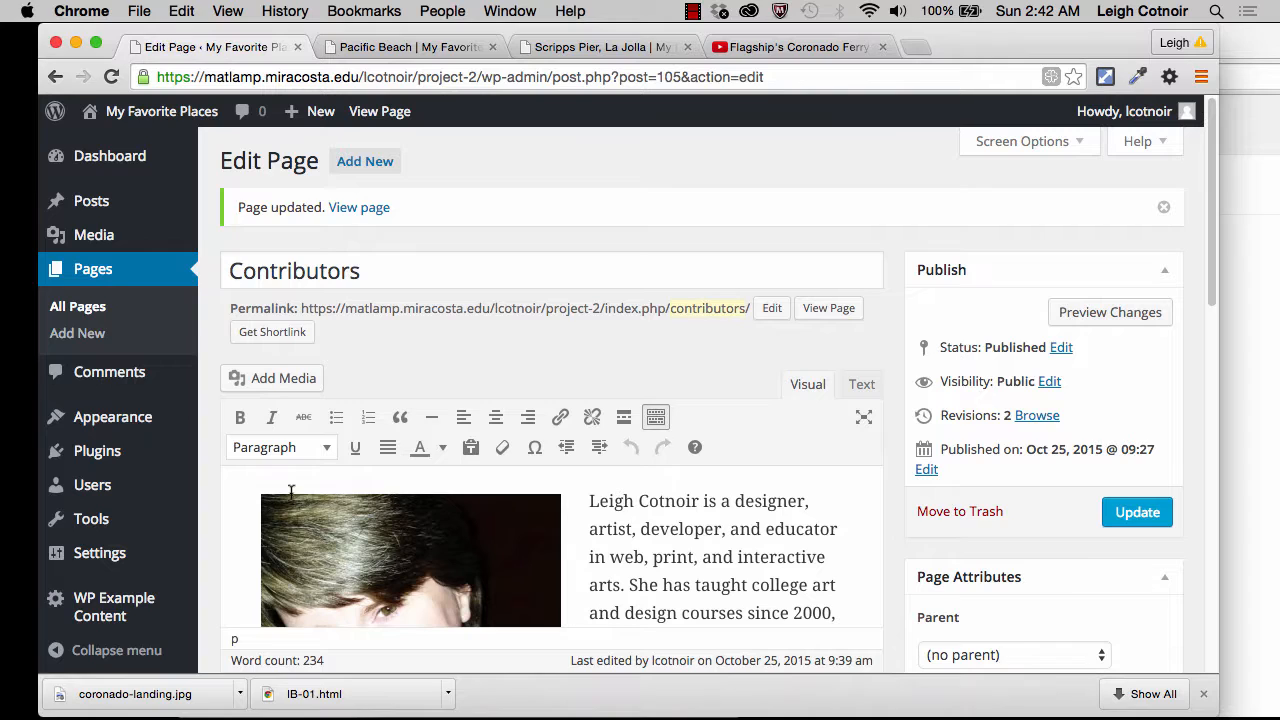
click(320, 274)
double_click(320, 274)
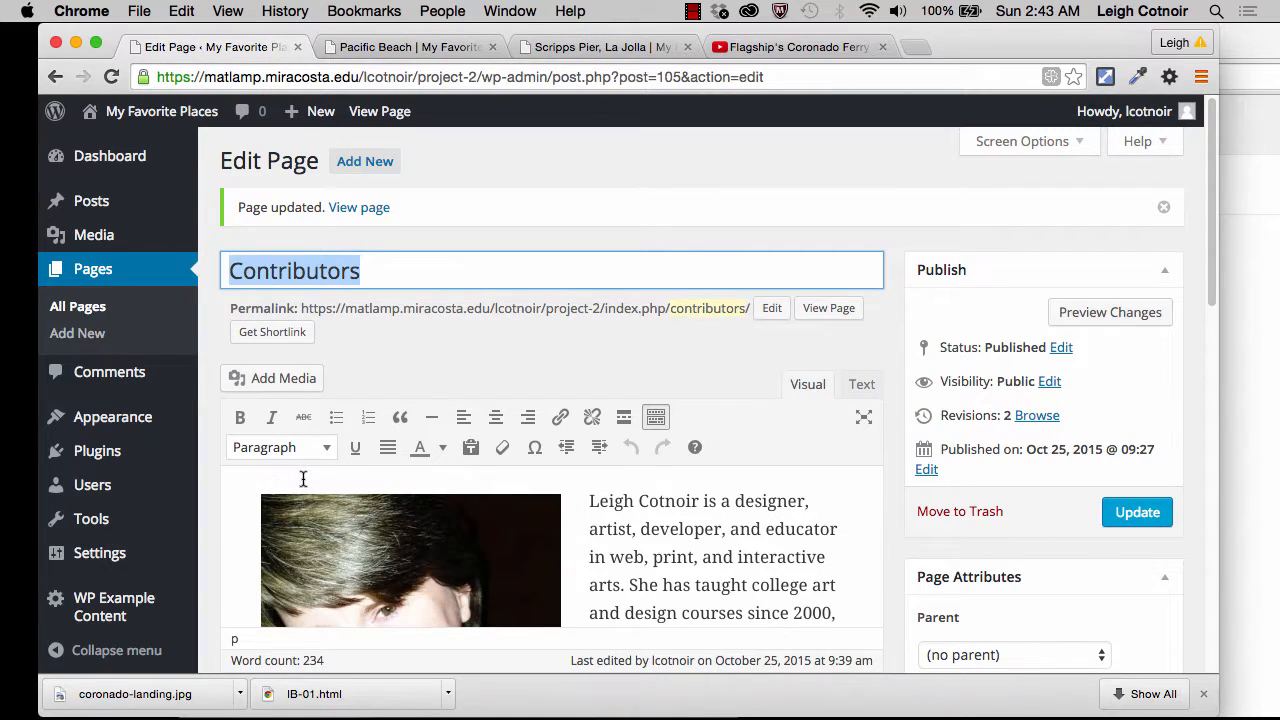
click(345, 547)
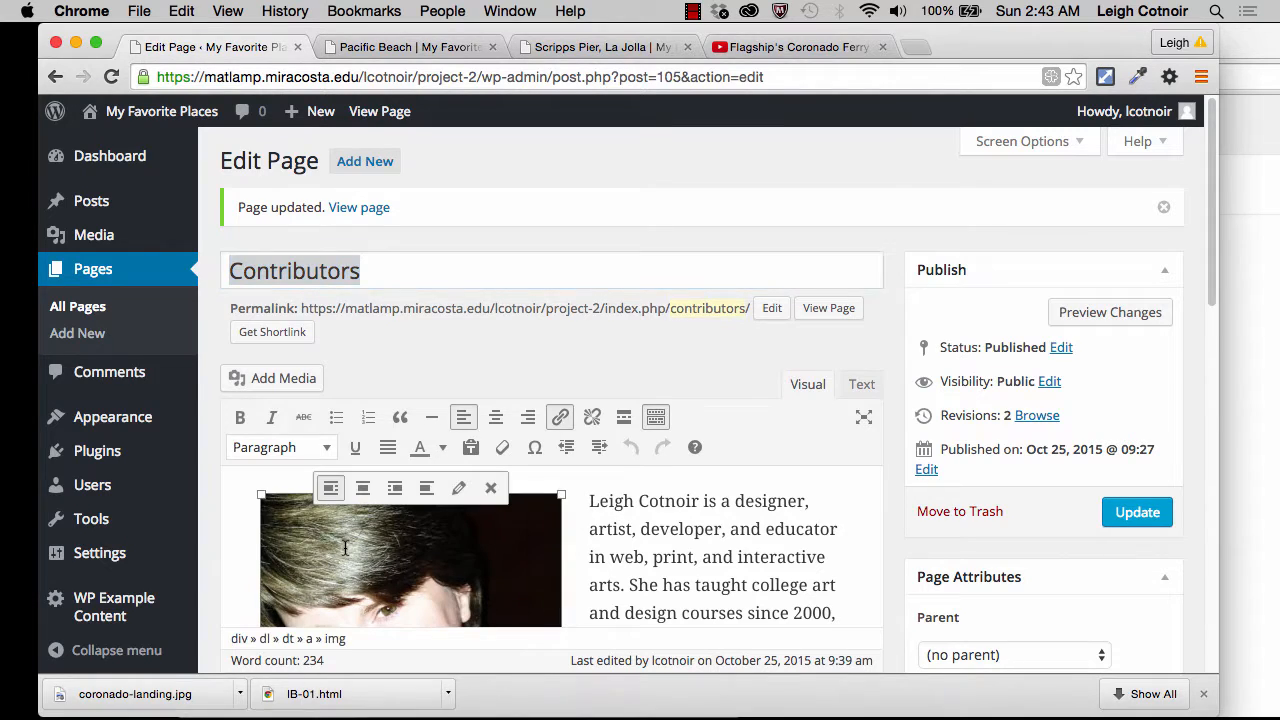
click(334, 487)
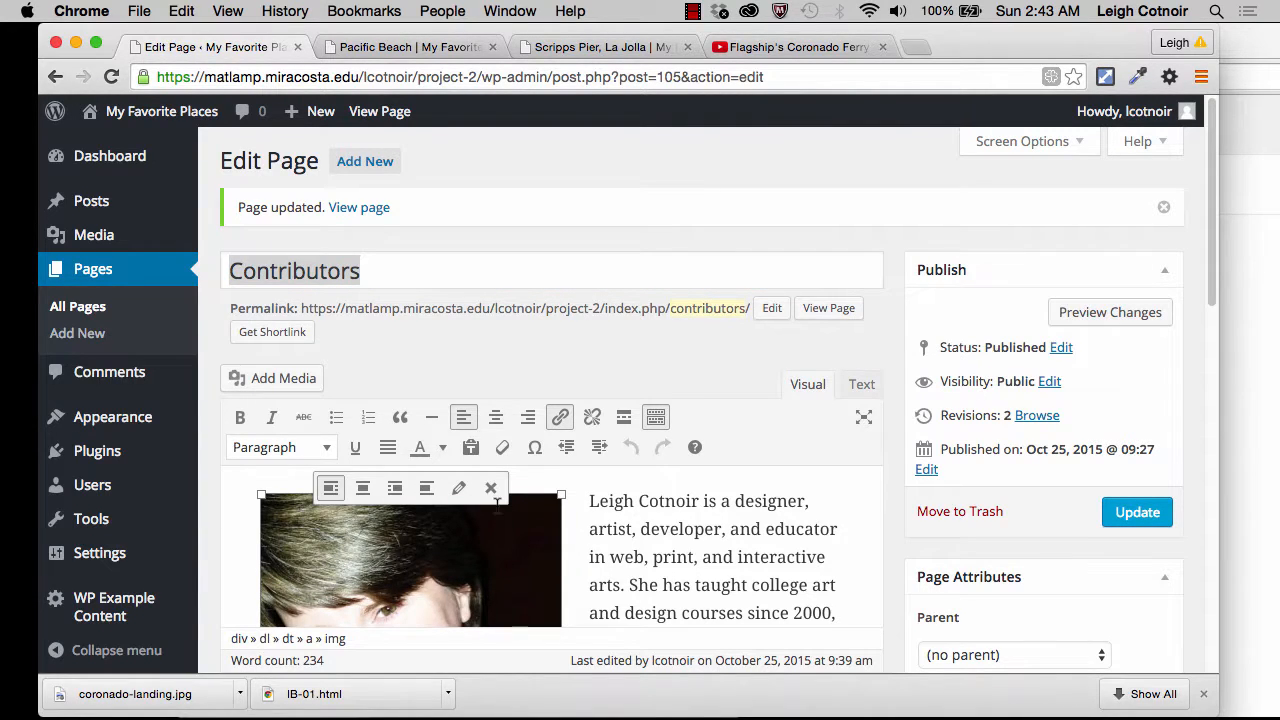
click(594, 500)
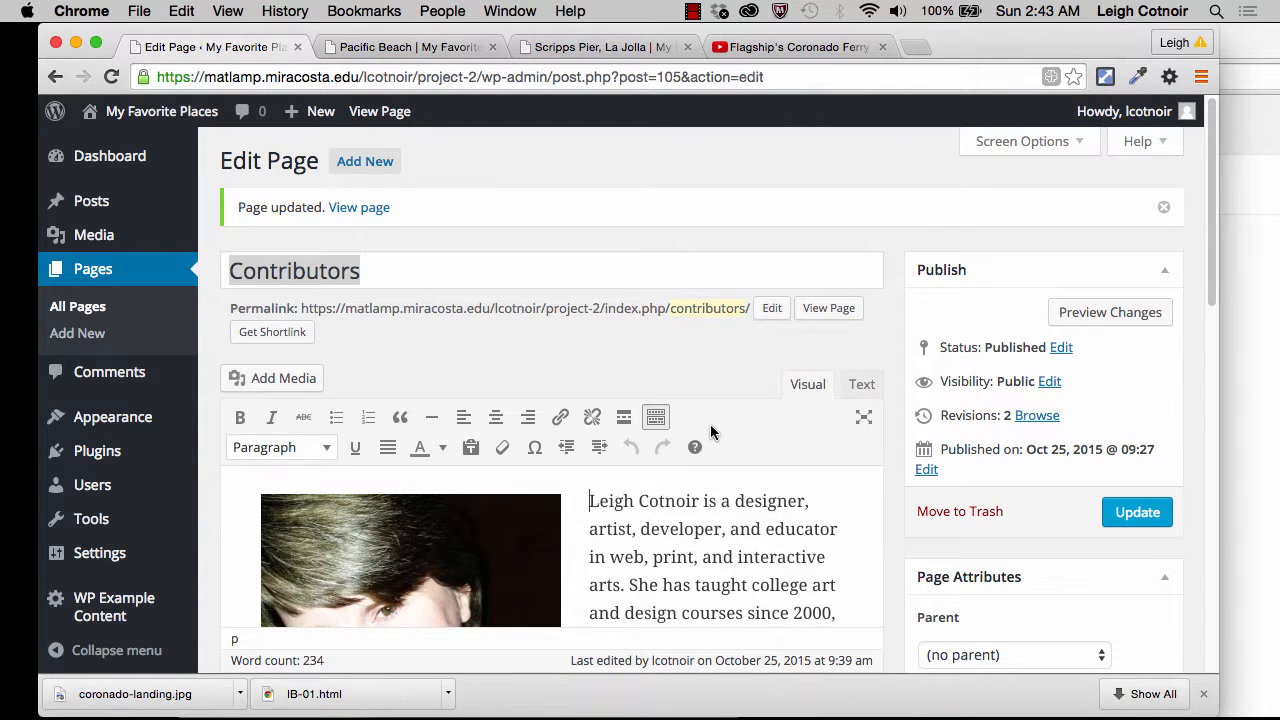
Step: In the page's HTML source, add a line with the placeholder text "jhdfgjhs" above the image caption code, and return to visual editing
click(861, 388)
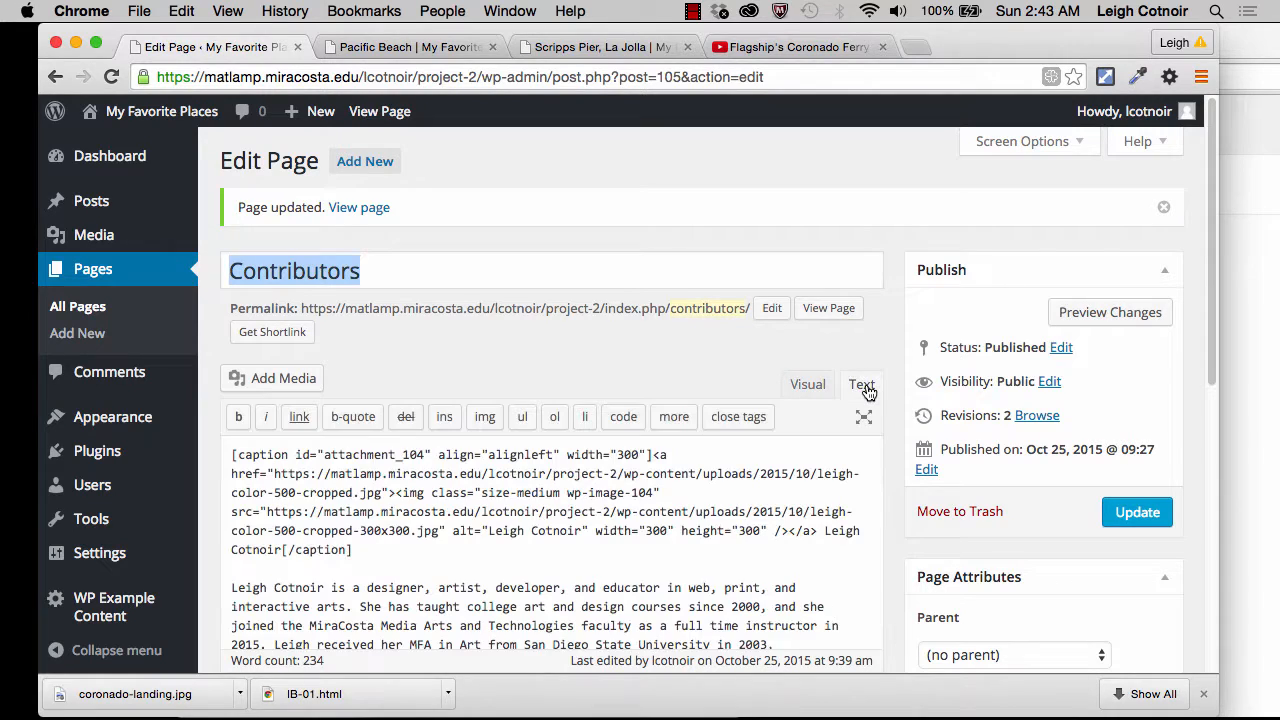
click(230, 455)
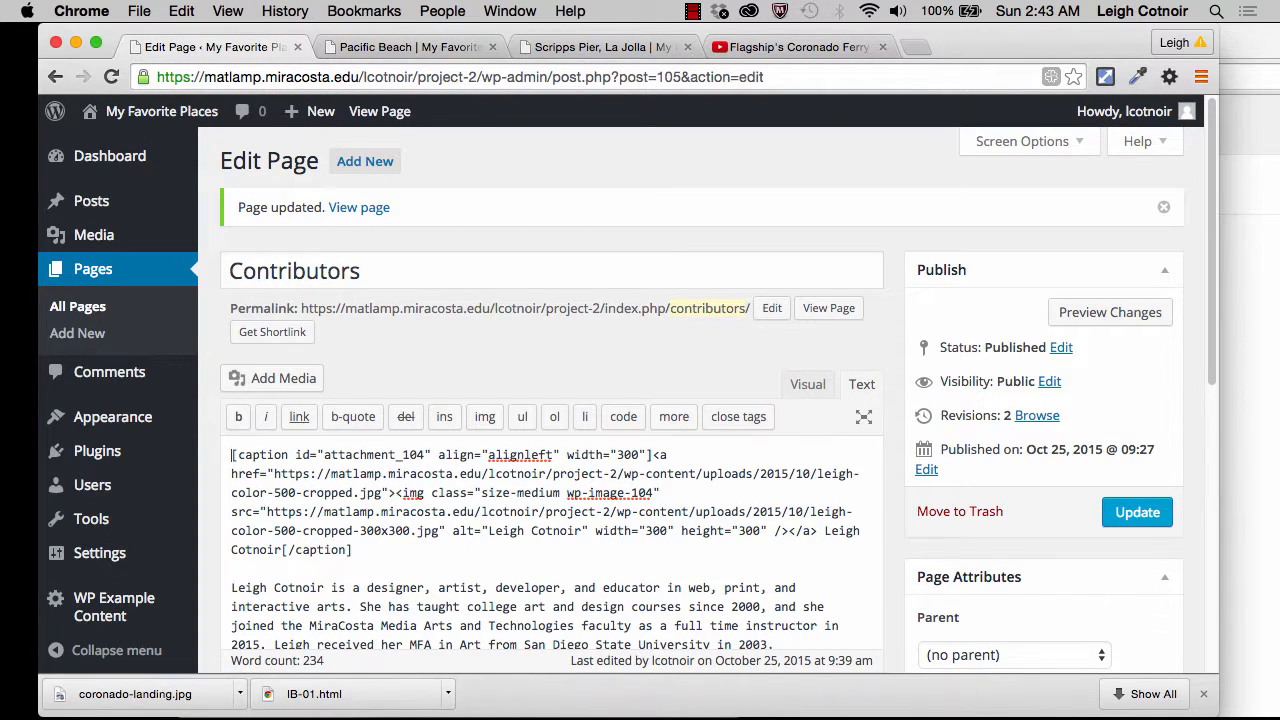
key(Return)
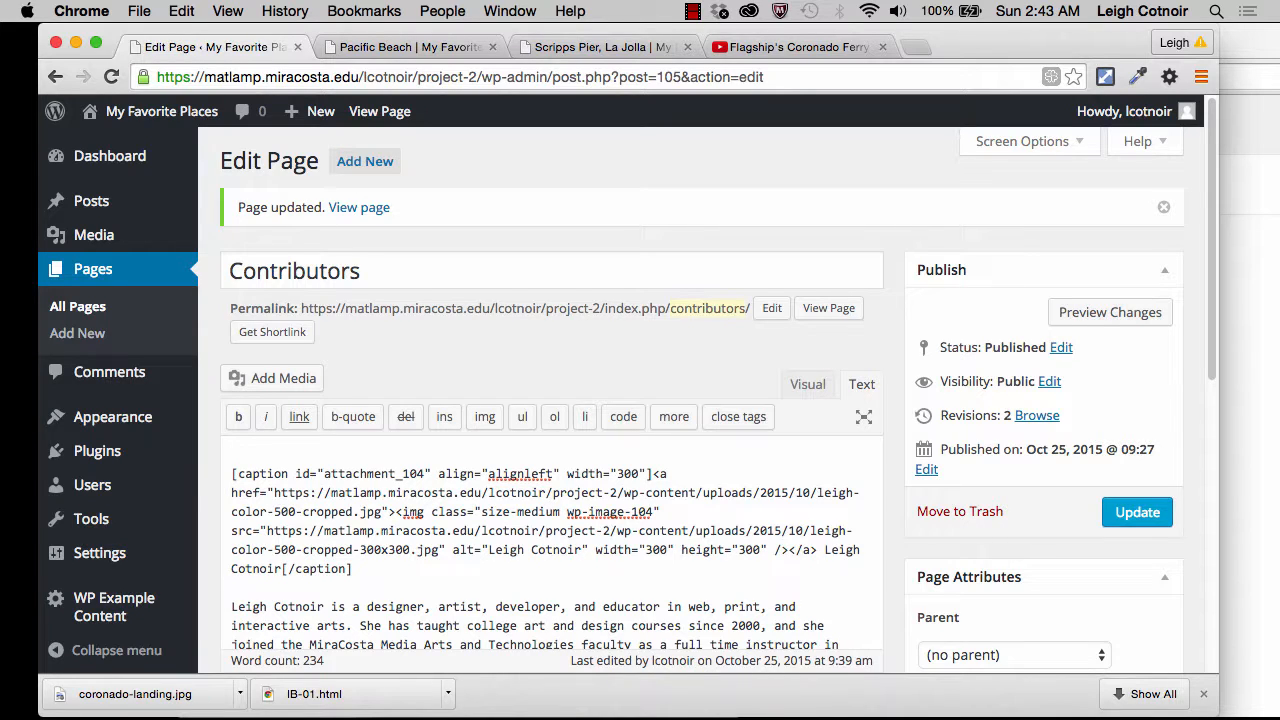
text(jhdfgjhs)
click(808, 384)
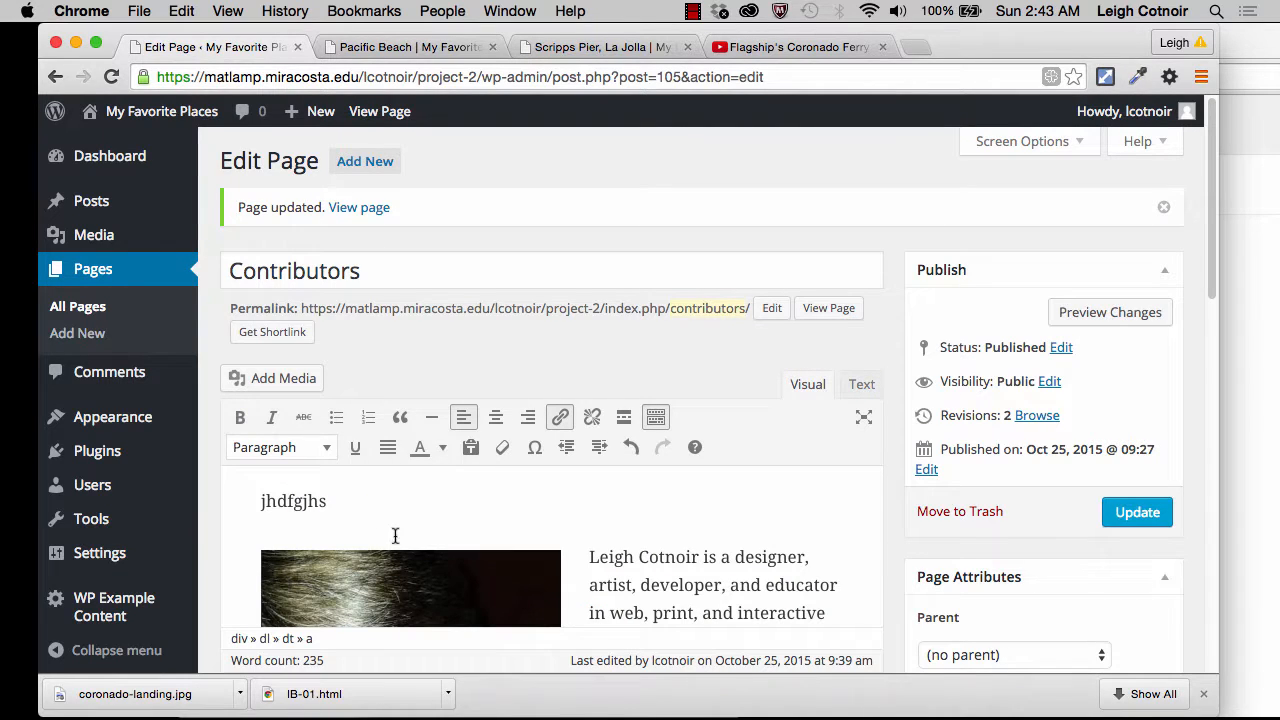
Step: Replace the placeholder text above the portrait with the contributor's full name
click(325, 501)
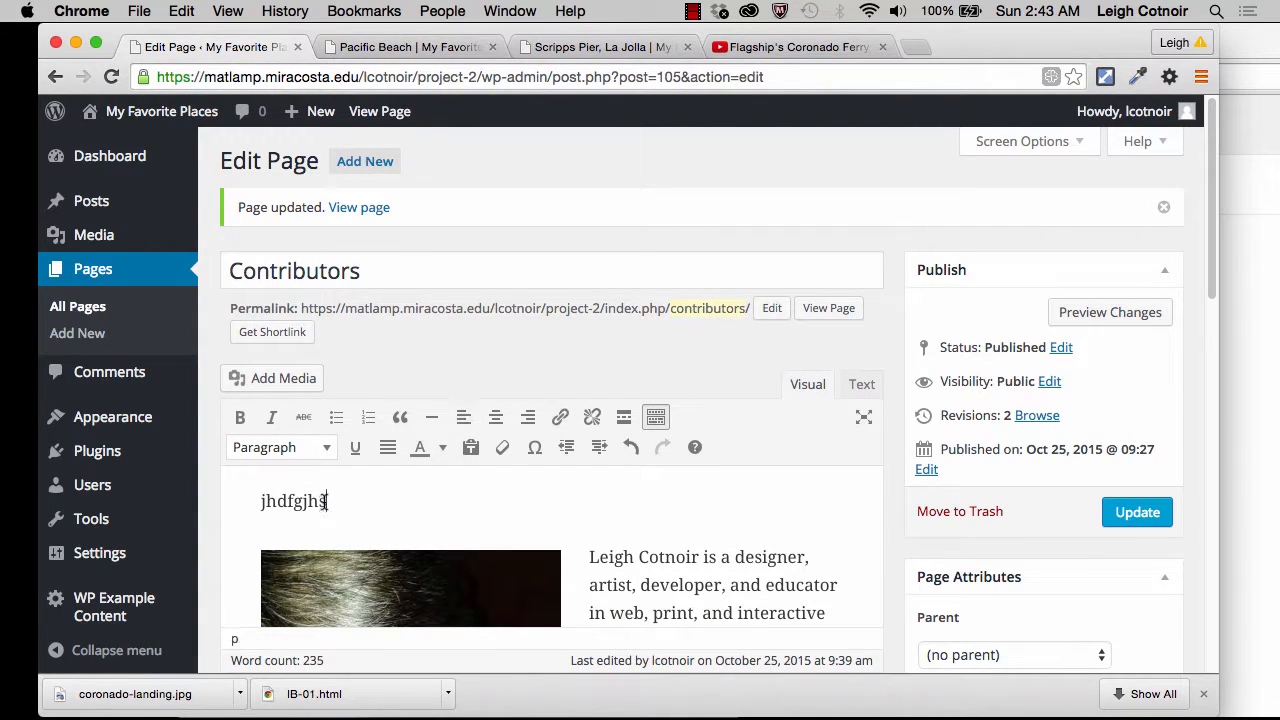
drag(325, 501, 222, 501)
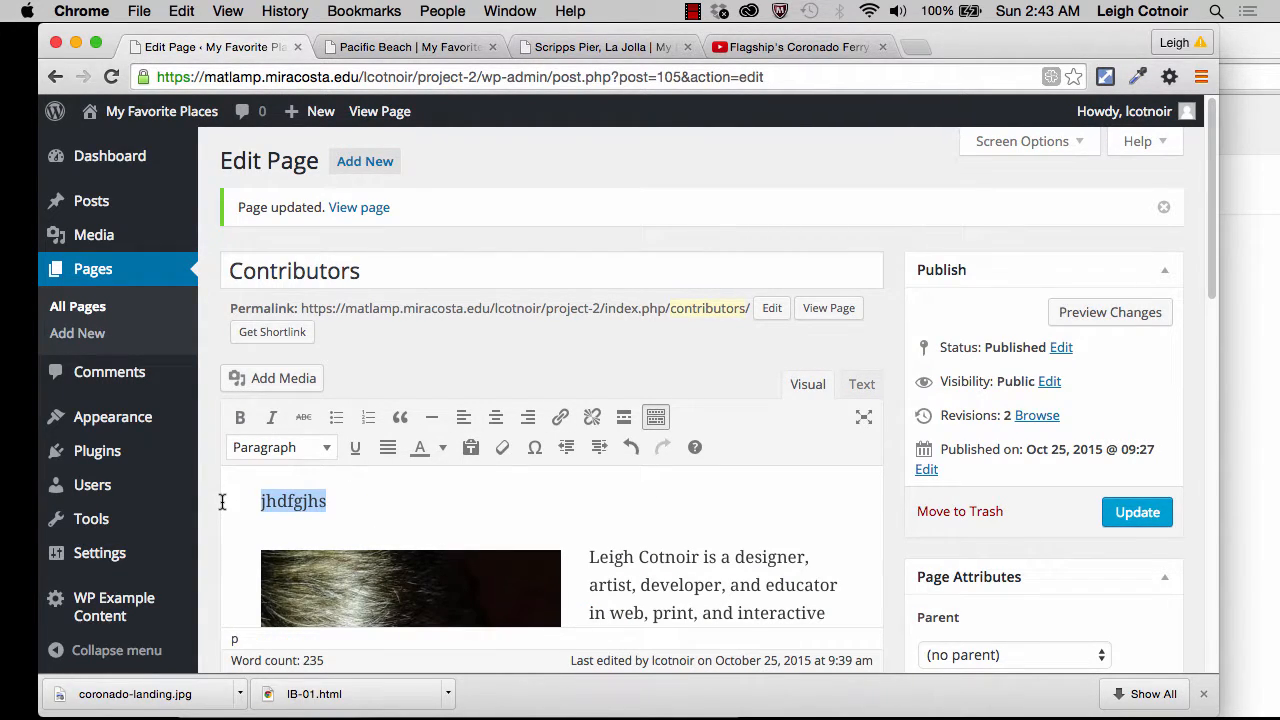
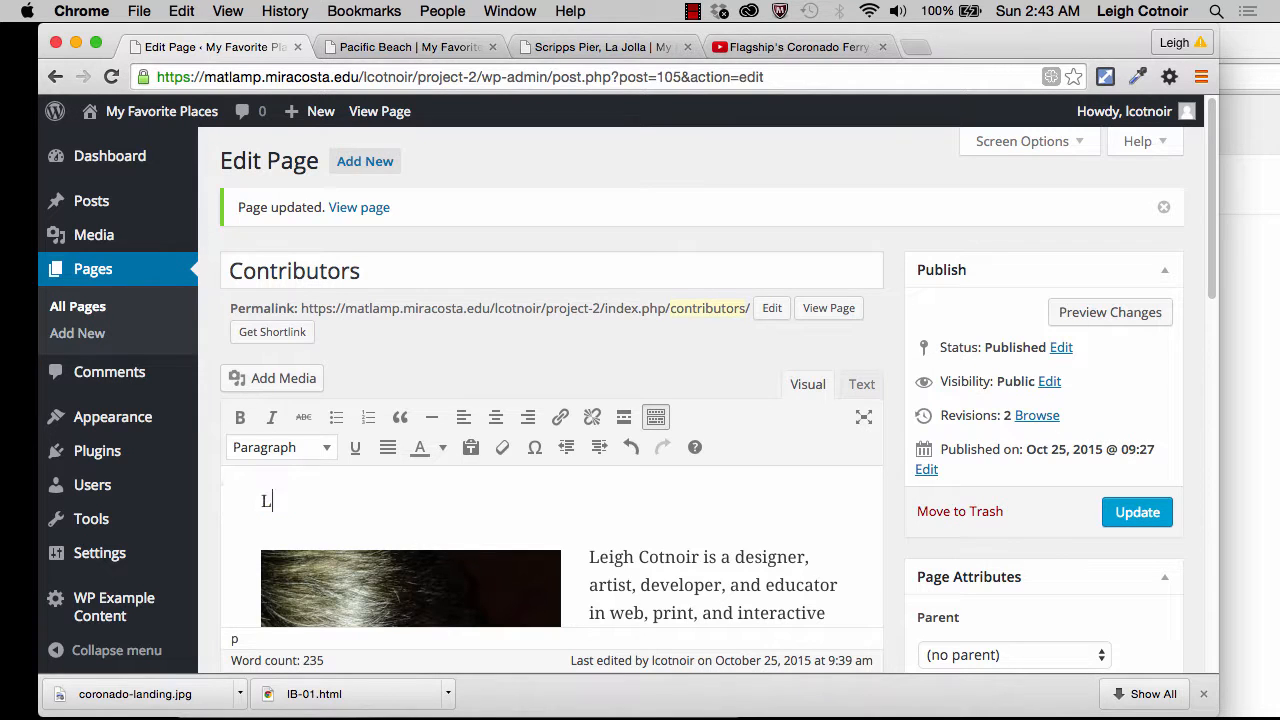
Step: Format the contributor's name above the portrait as Heading 2
drag(368, 501, 232, 501)
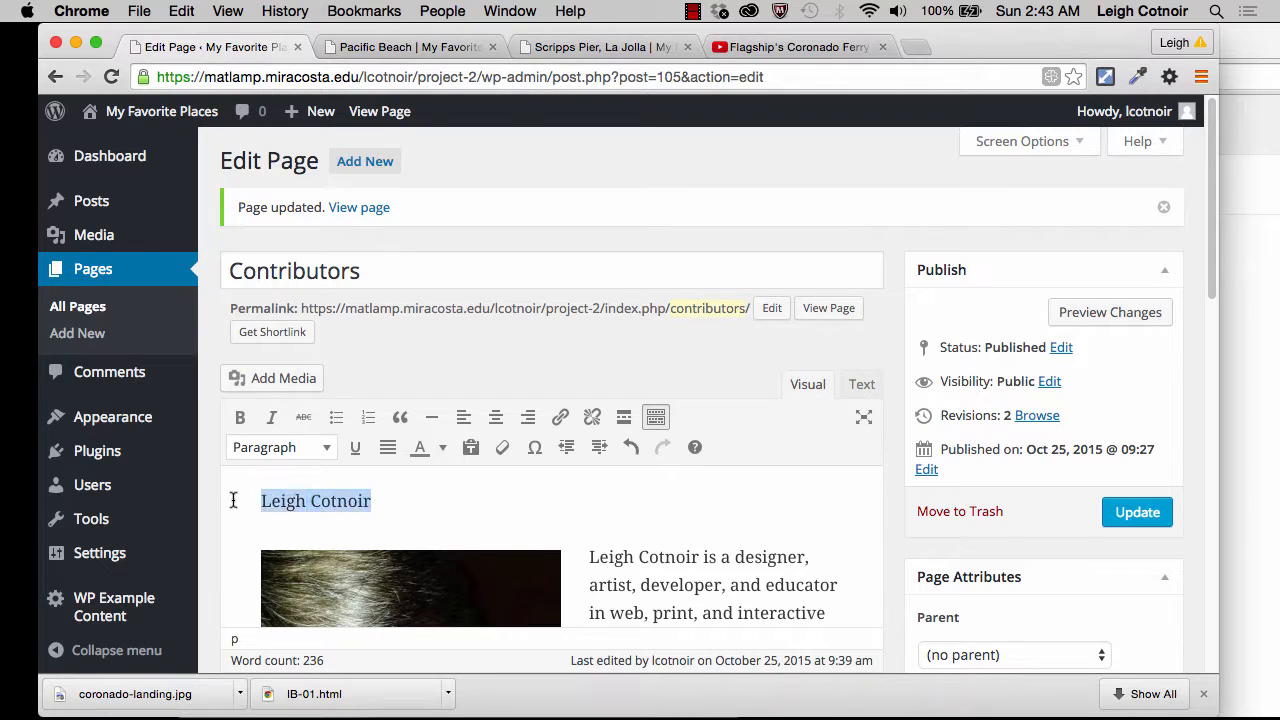
click(283, 448)
click(312, 230)
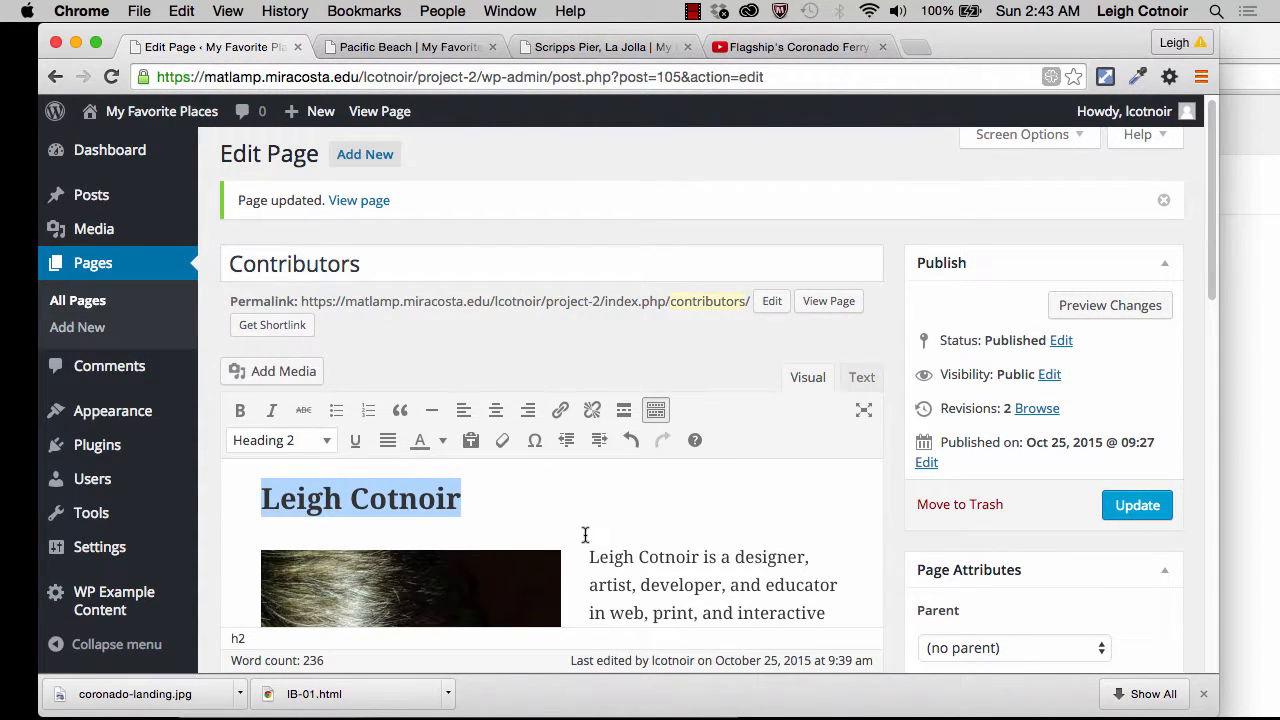
Step: Insert a horizontal line after the last biography paragraph and update the Contributors page
click(675, 512)
scroll(652, 530, down, 4)
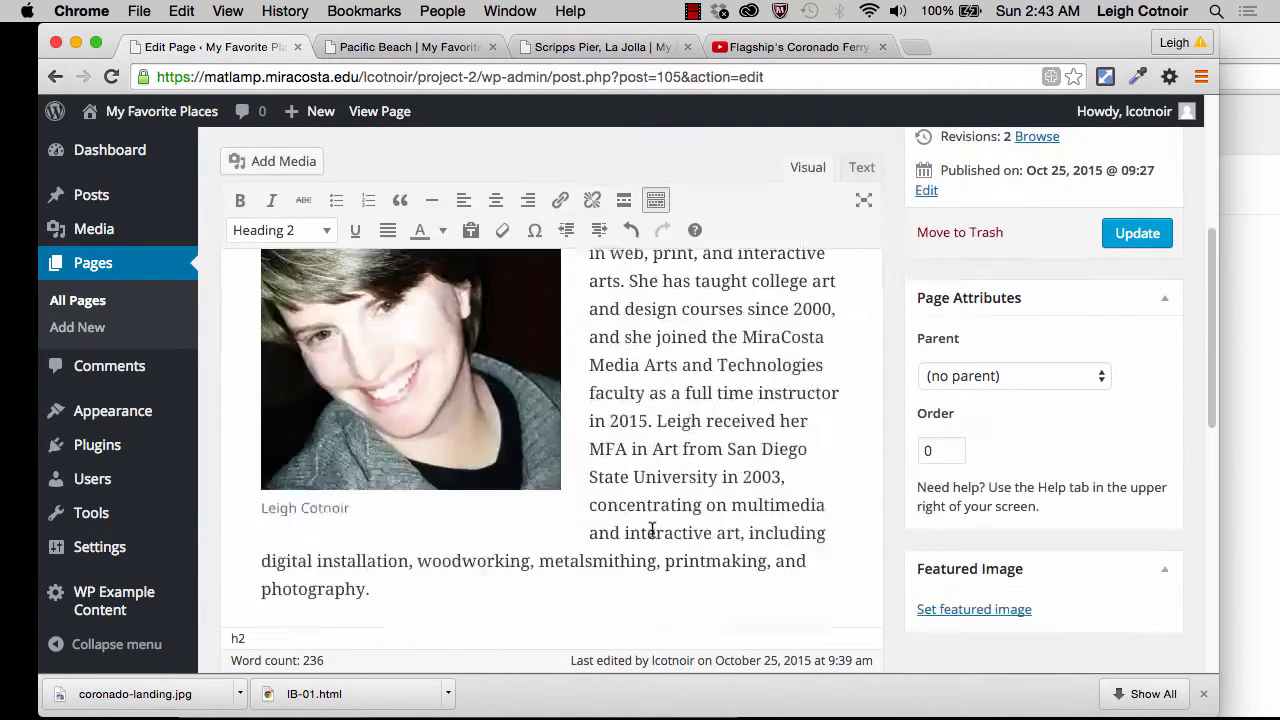
scroll(652, 532, down, 10)
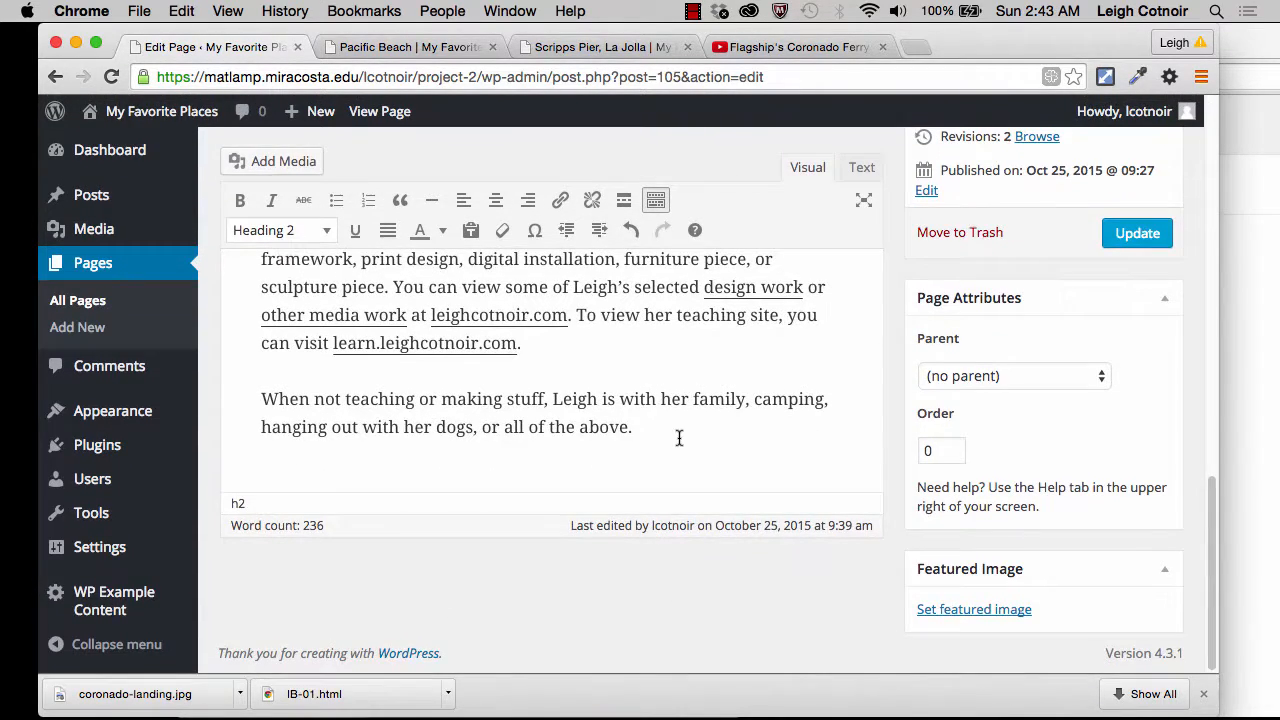
click(679, 438)
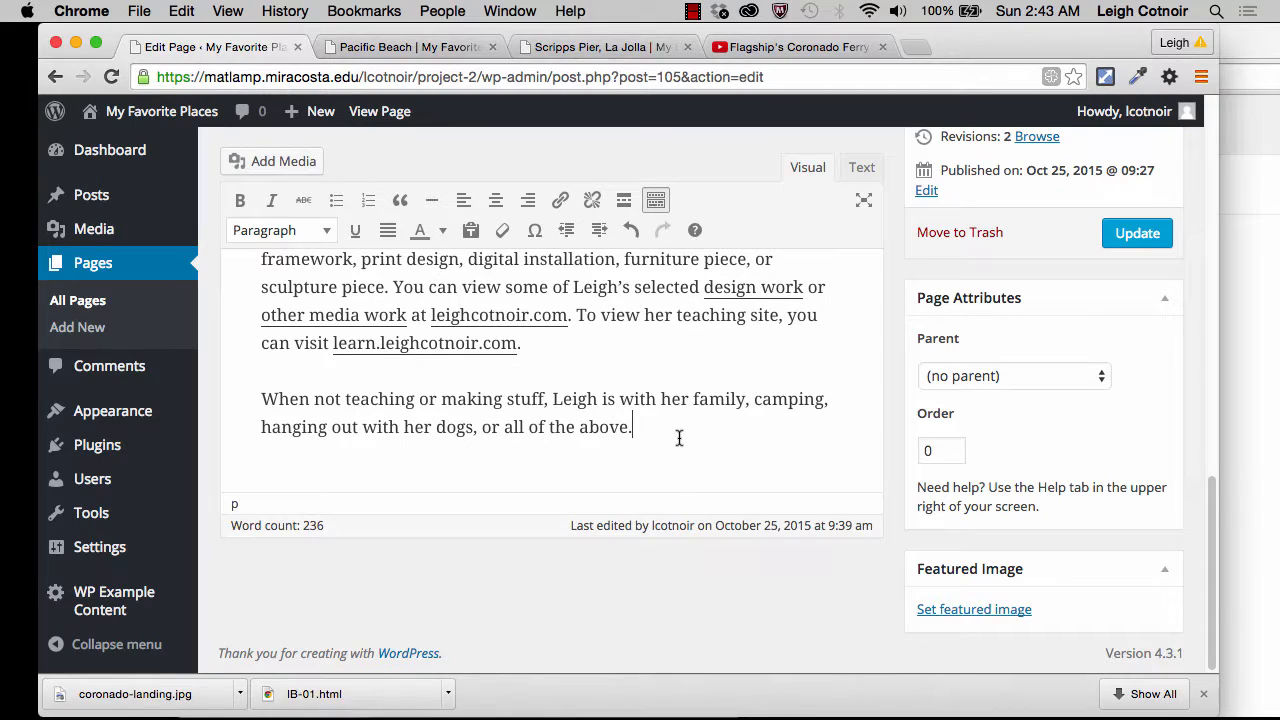
click(431, 200)
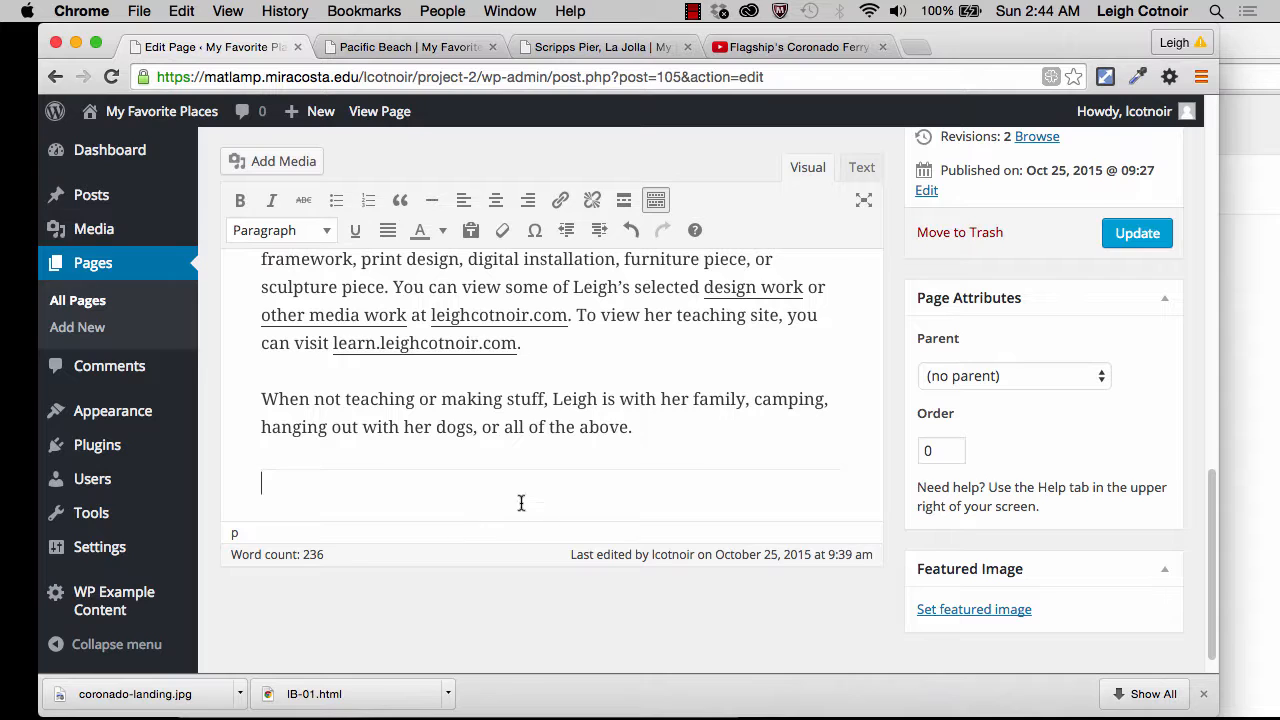
click(1152, 234)
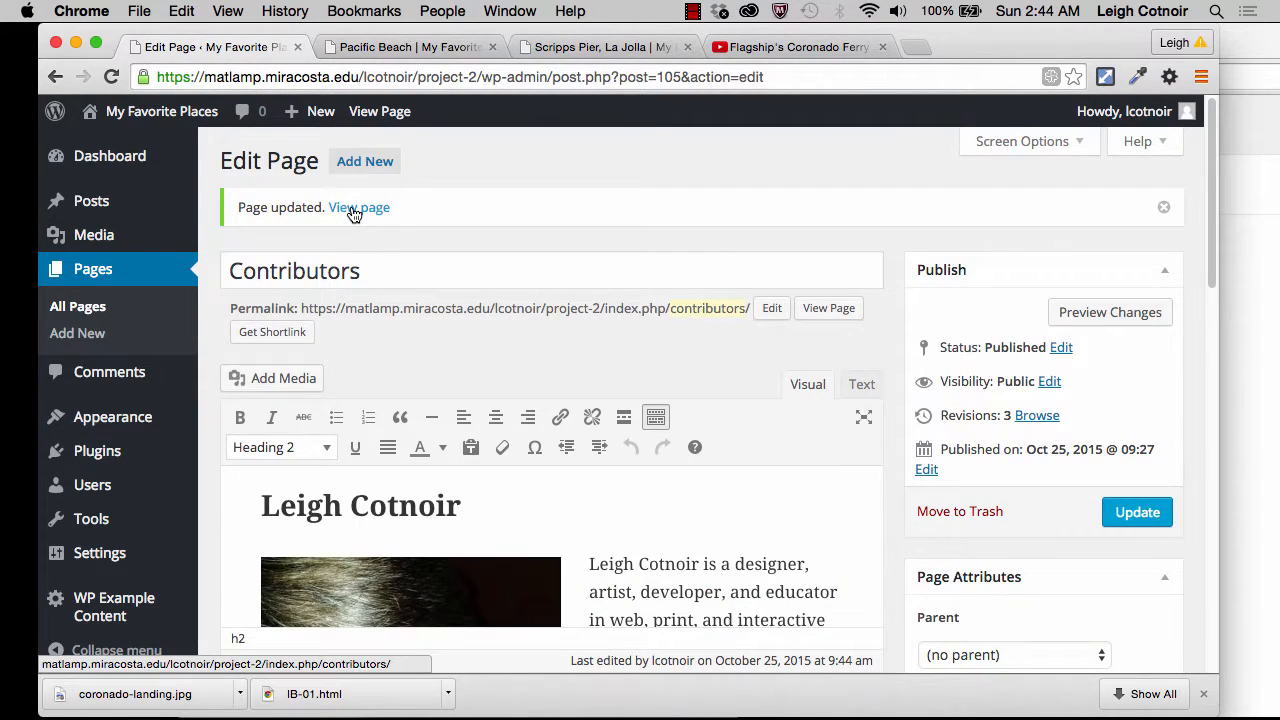
Step: View the published Contributors page from its heading down to the footer, and open the site's home page
click(353, 210)
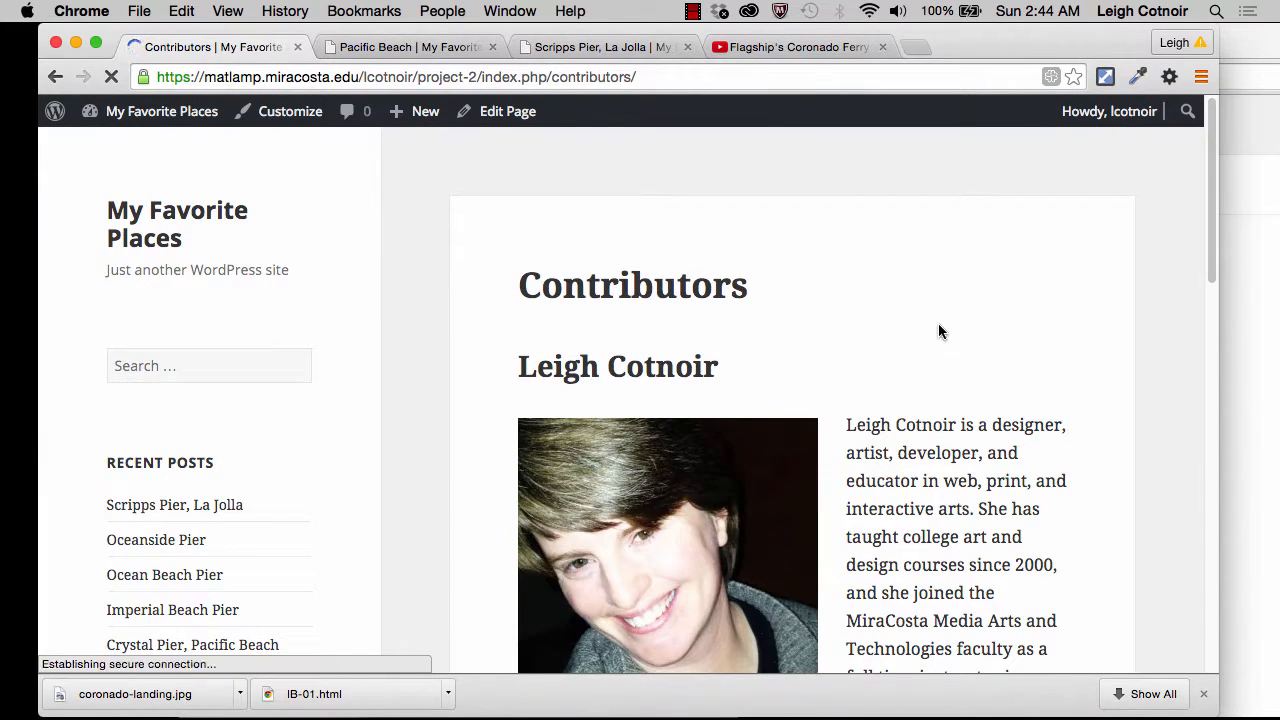
scroll(929, 470, down, 10)
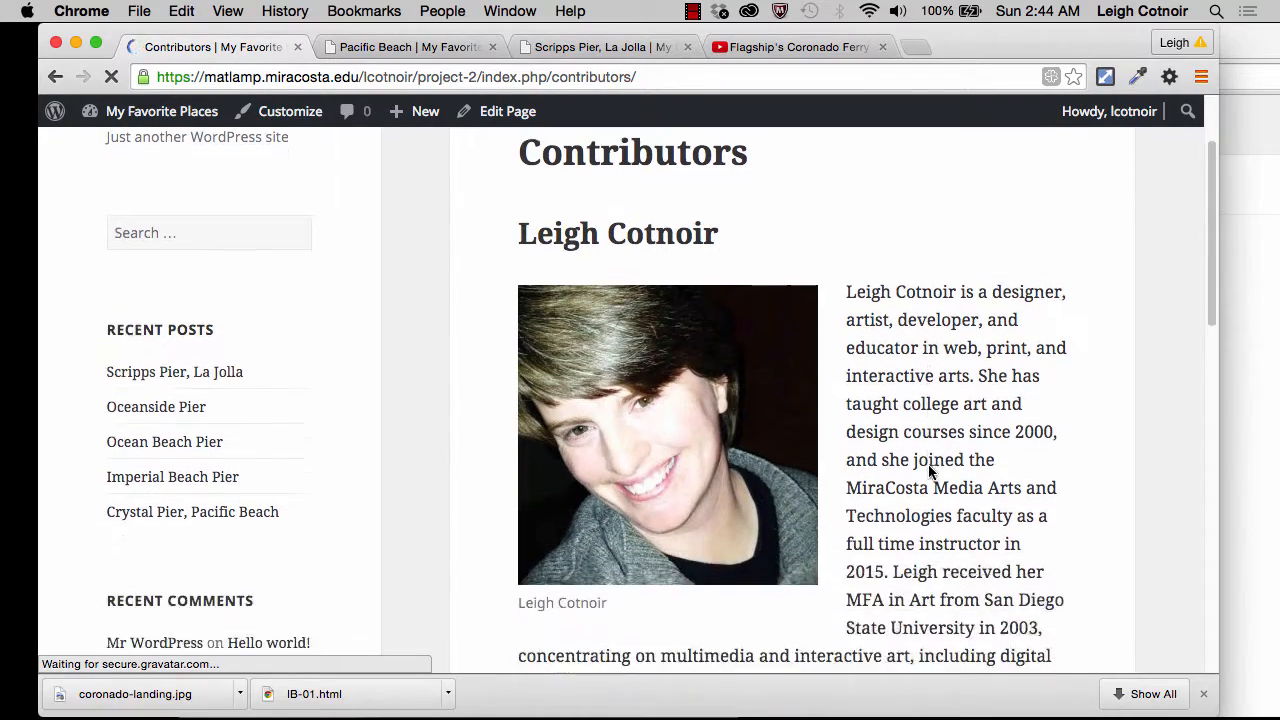
scroll(929, 466, down, 10)
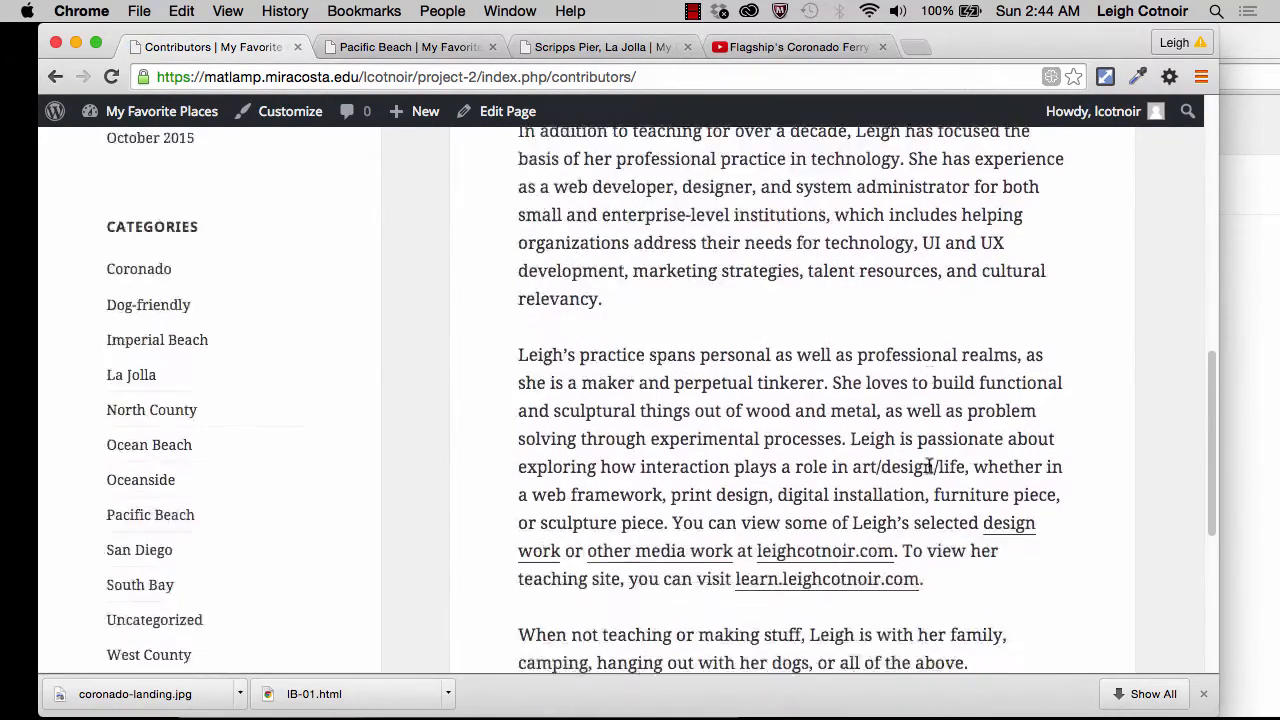
scroll(929, 464, up, 9)
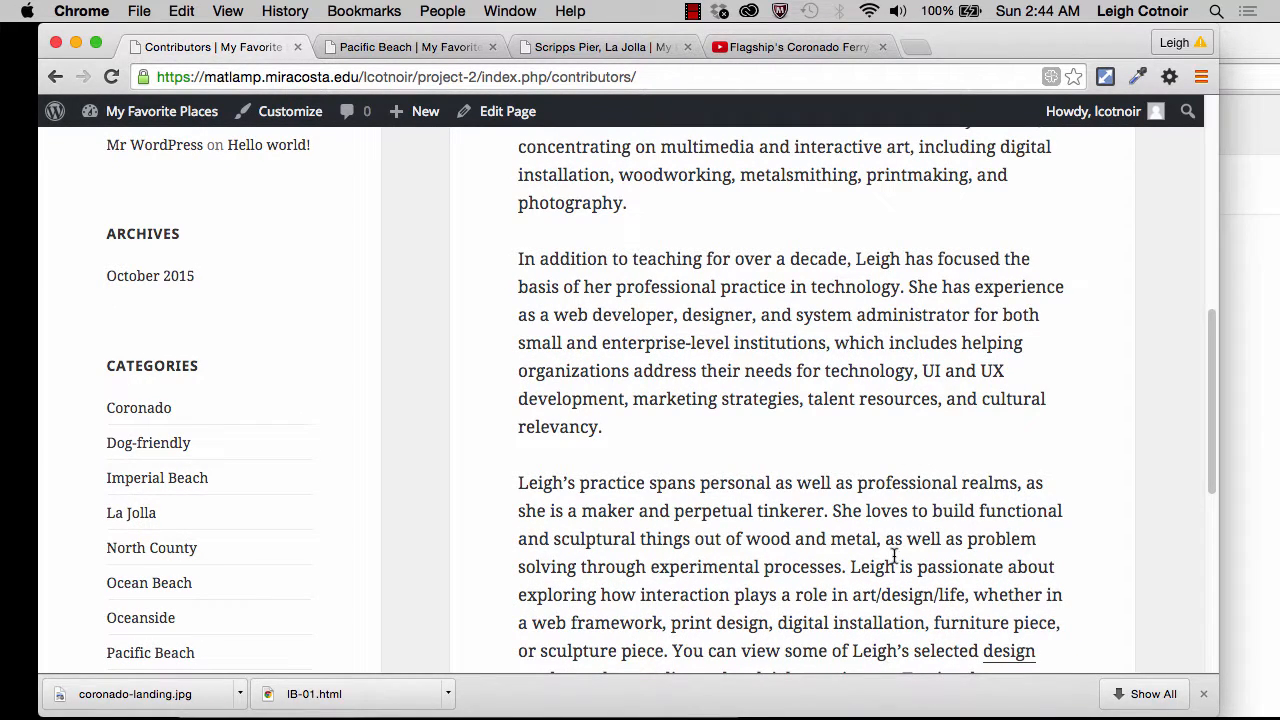
scroll(905, 494, up, 10)
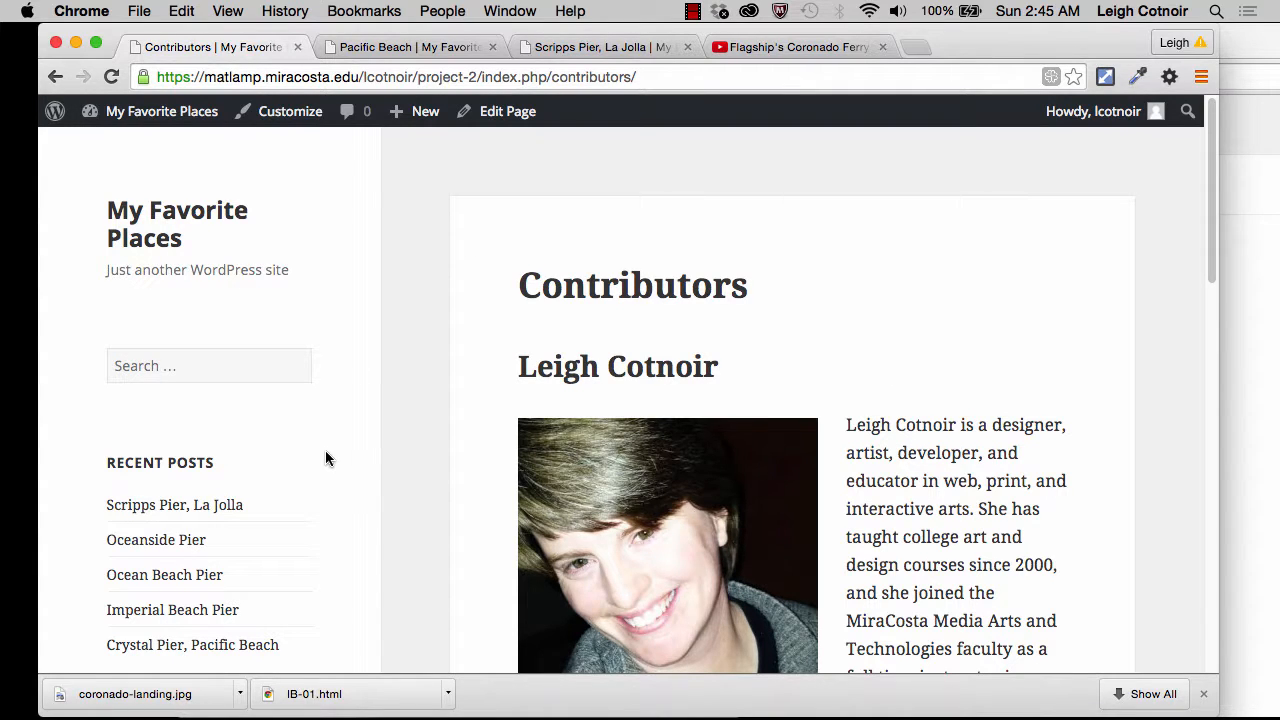
scroll(325, 458, down, 5)
scroll(325, 458, down, 6)
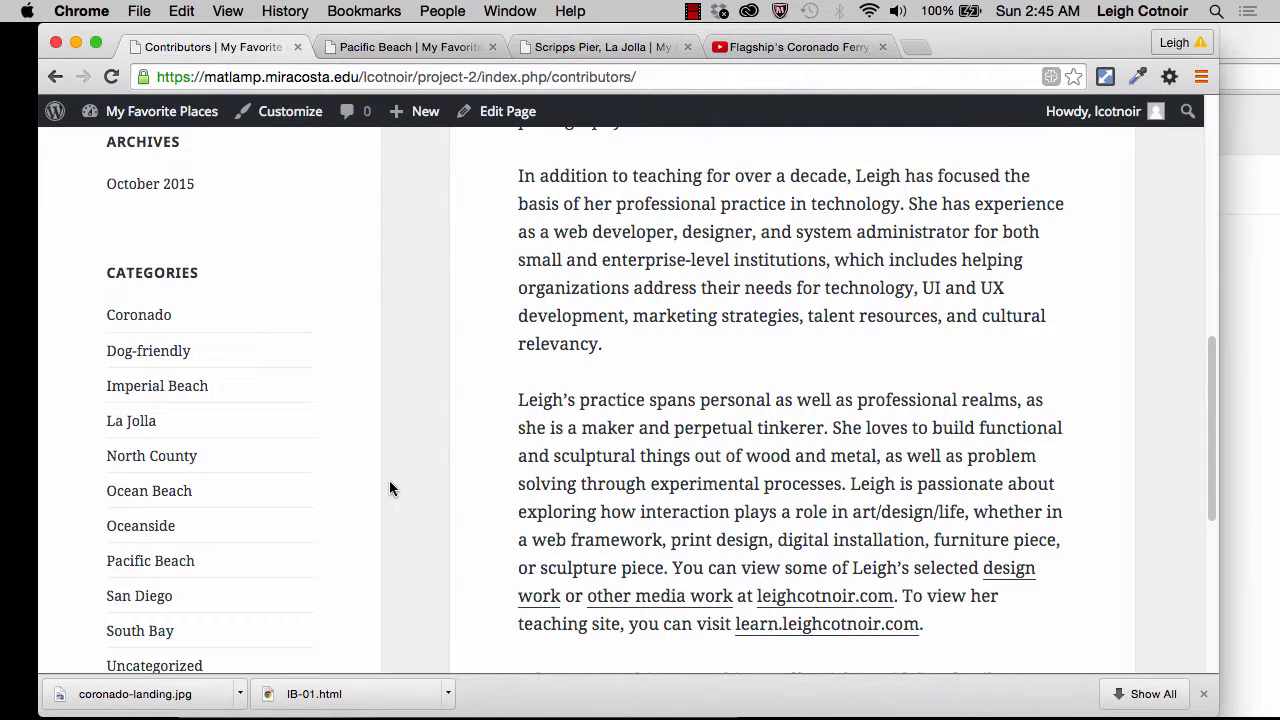
scroll(390, 488, down, 3)
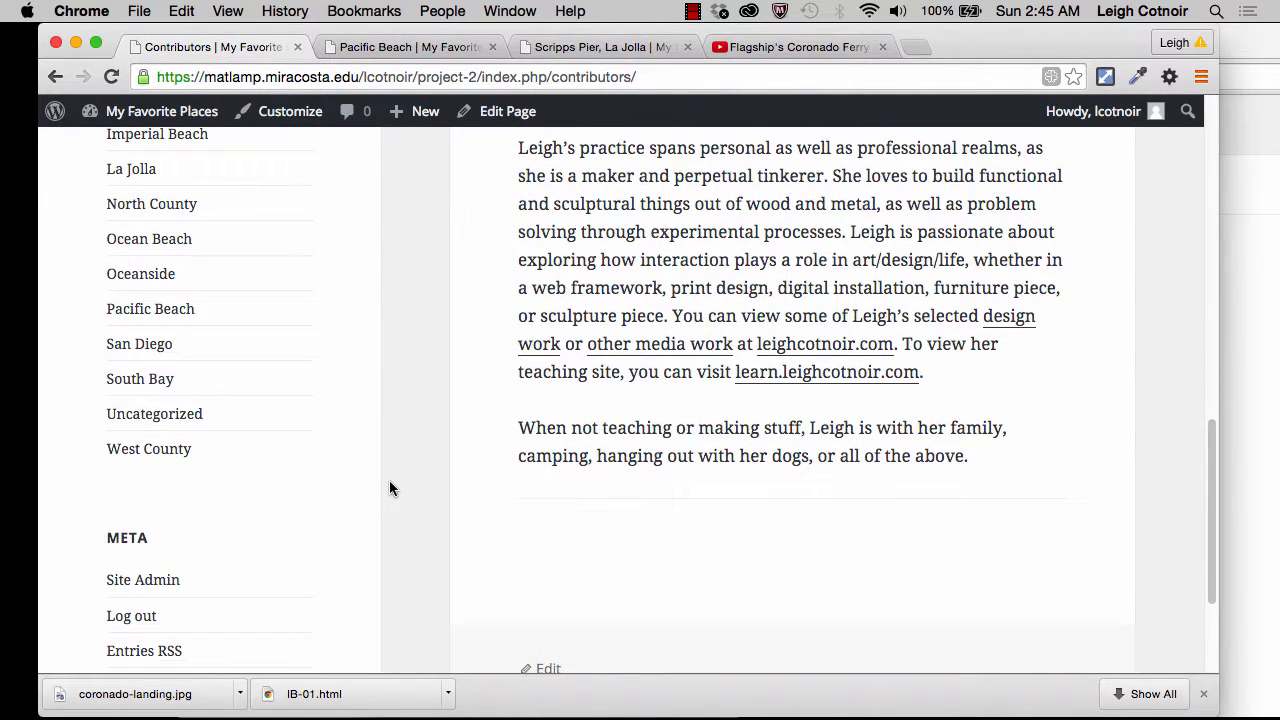
scroll(390, 488, down, 5)
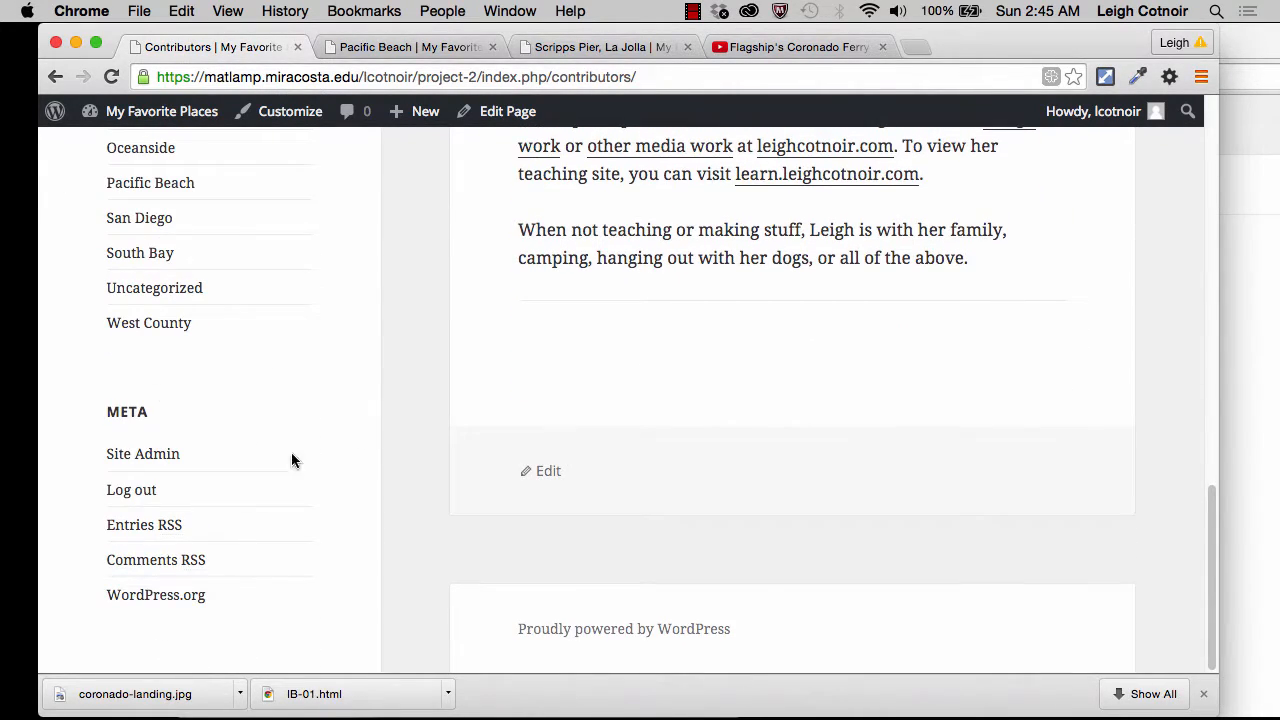
scroll(228, 430, up, 15)
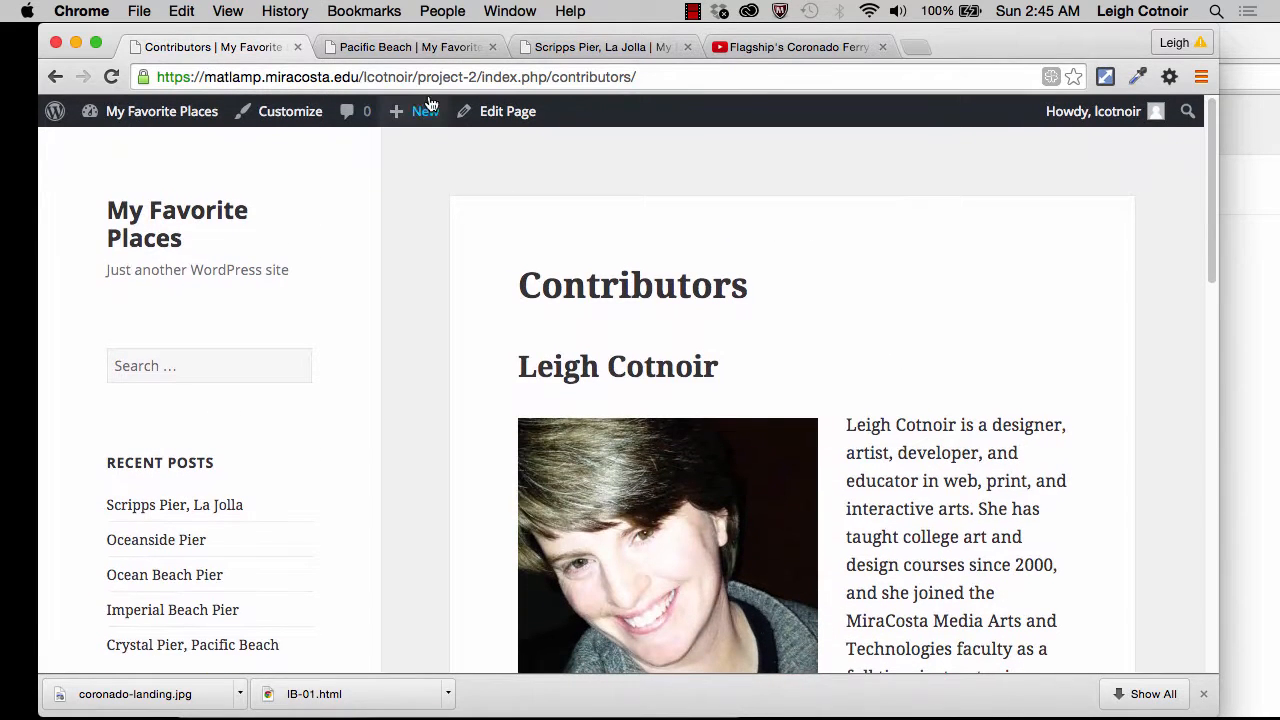
click(133, 231)
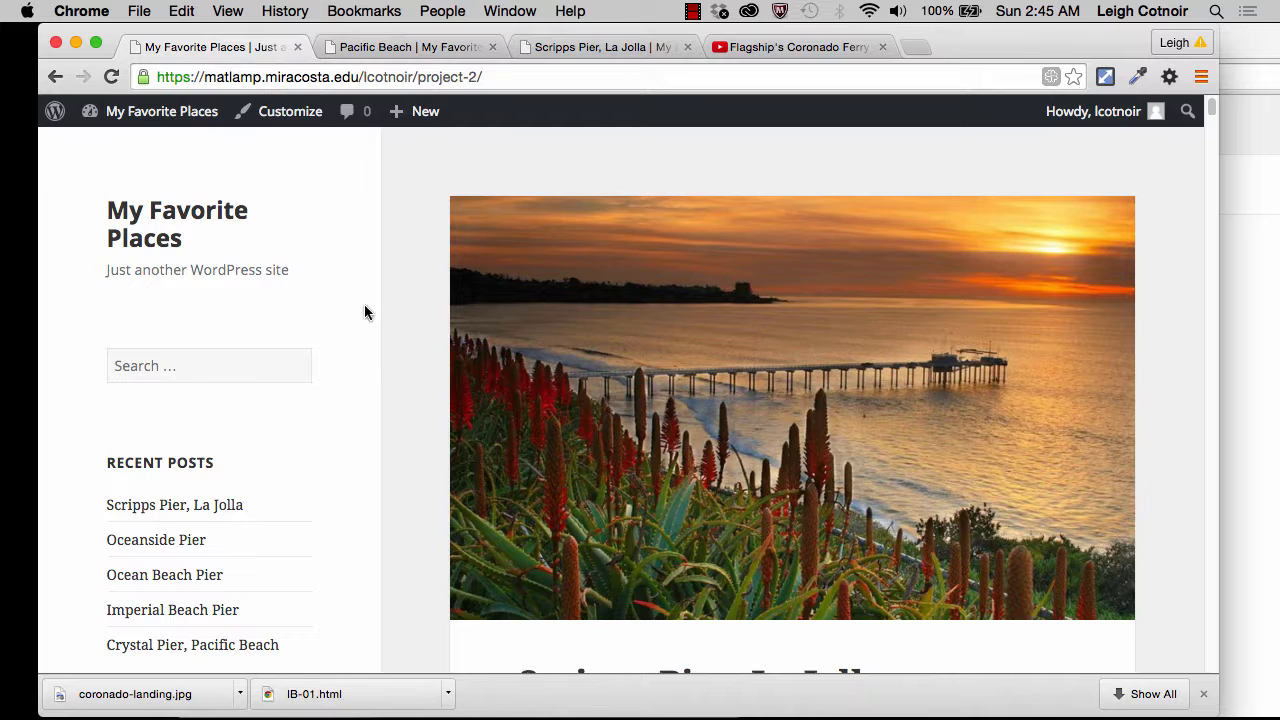
Step: Go to the site's dashboard and start a new page titled "Contact"
mouse_move(165, 113)
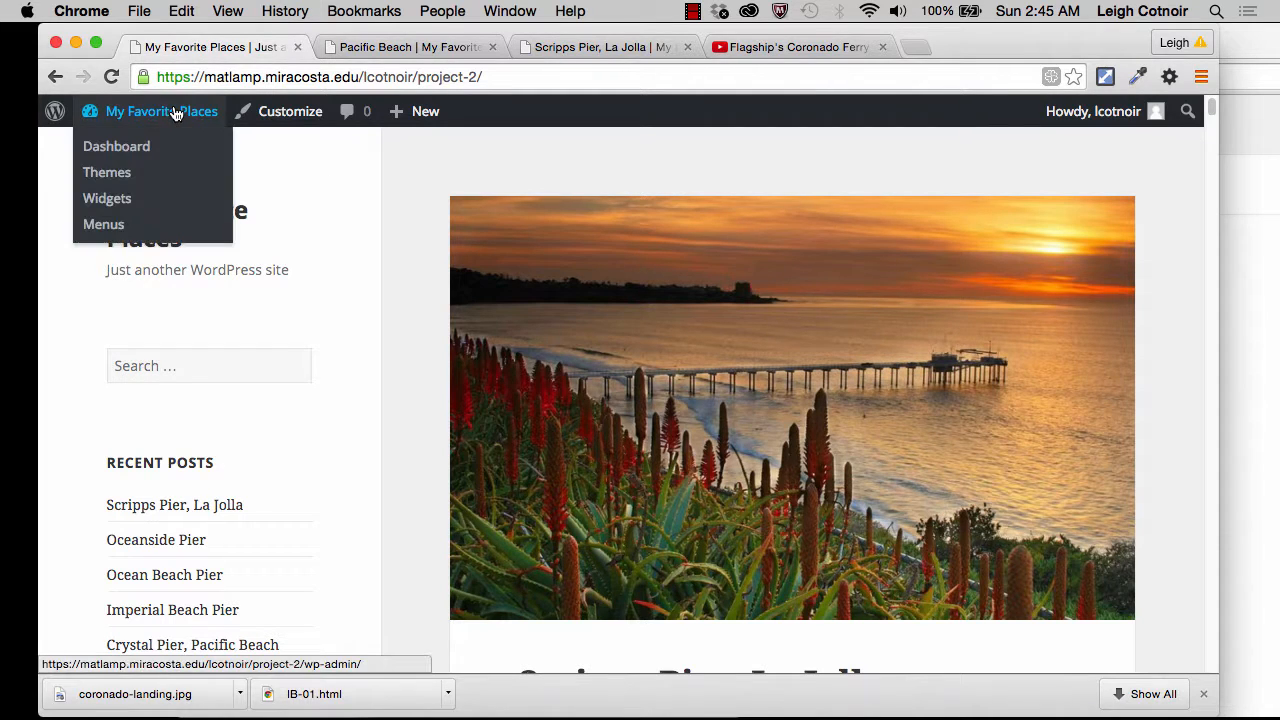
click(122, 152)
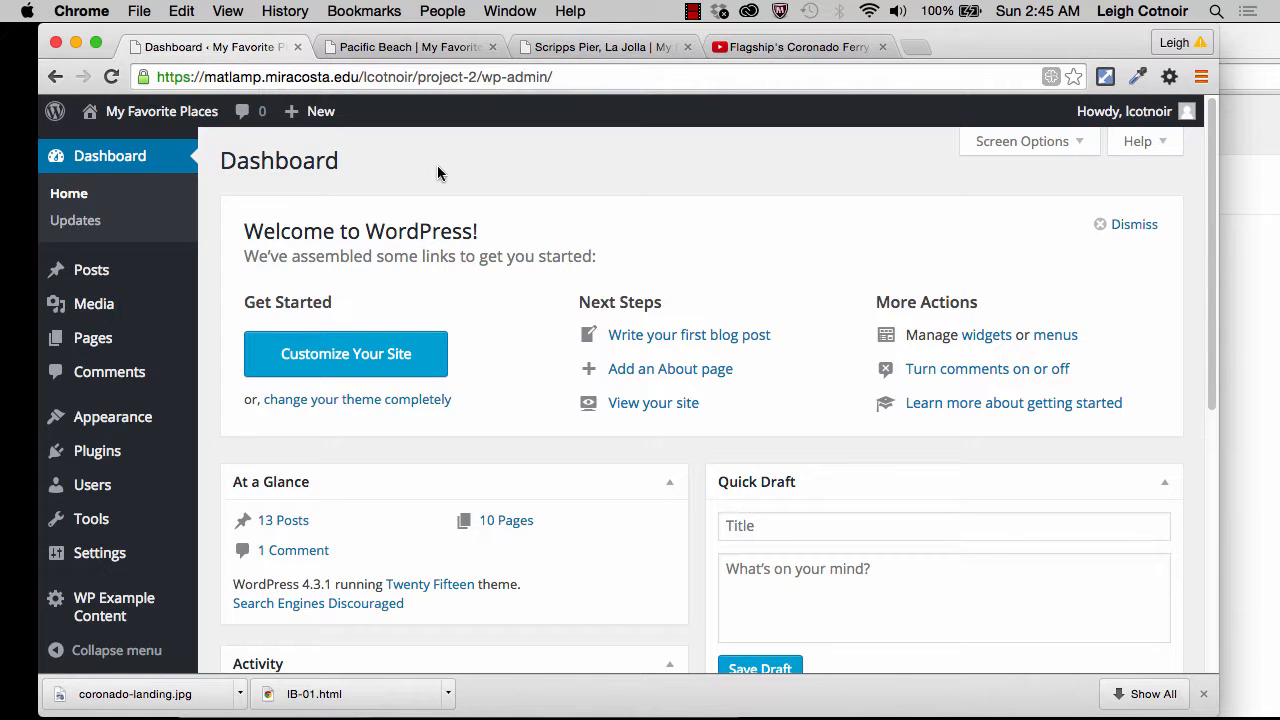
mouse_move(175, 338)
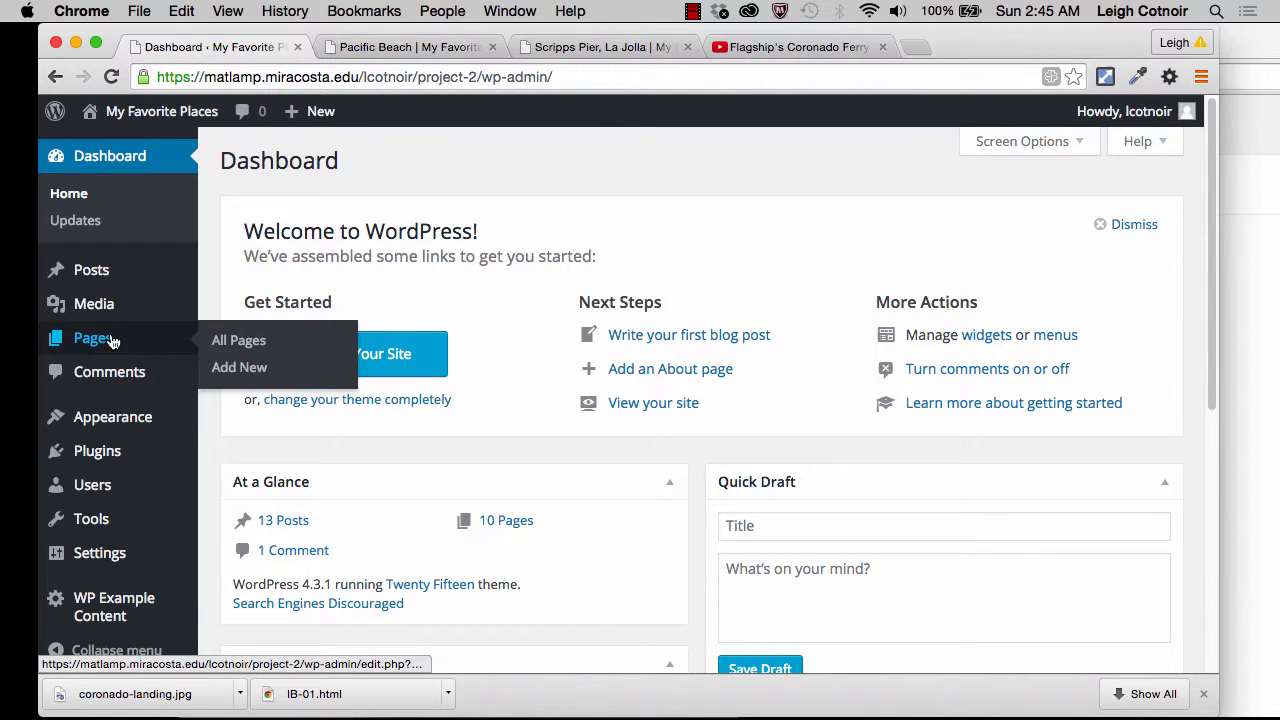
click(228, 368)
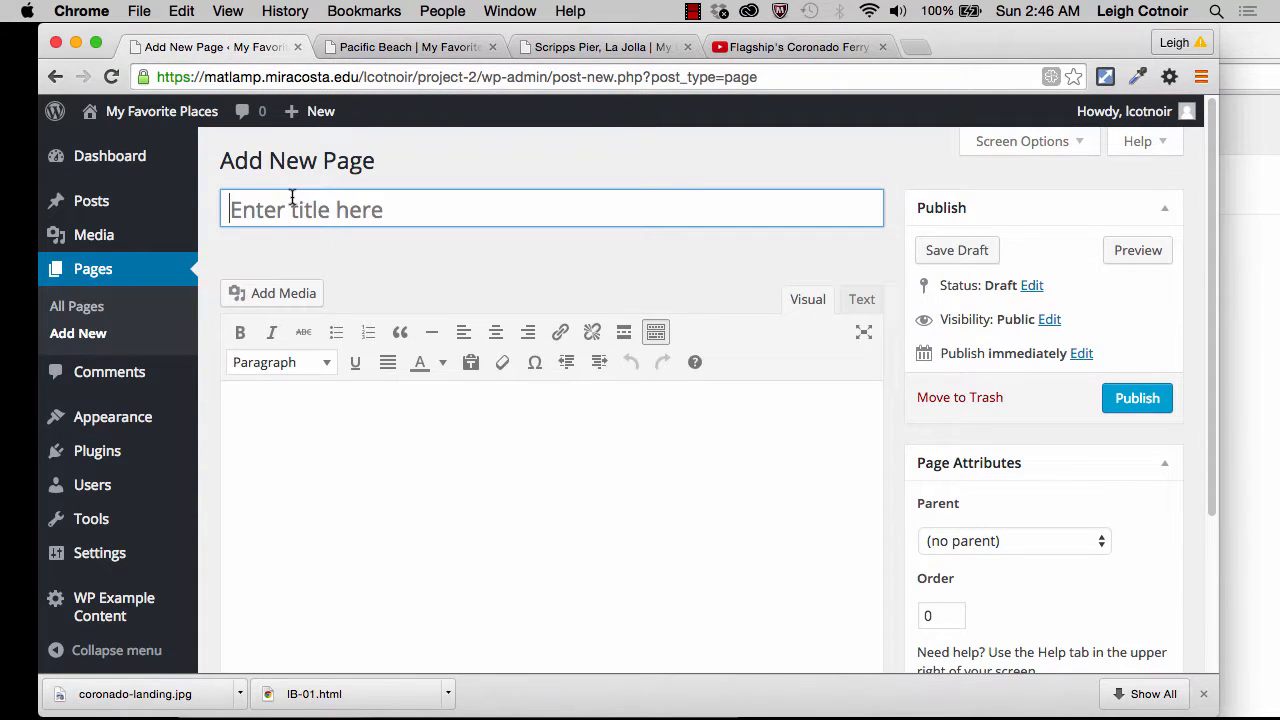
text(Contac)
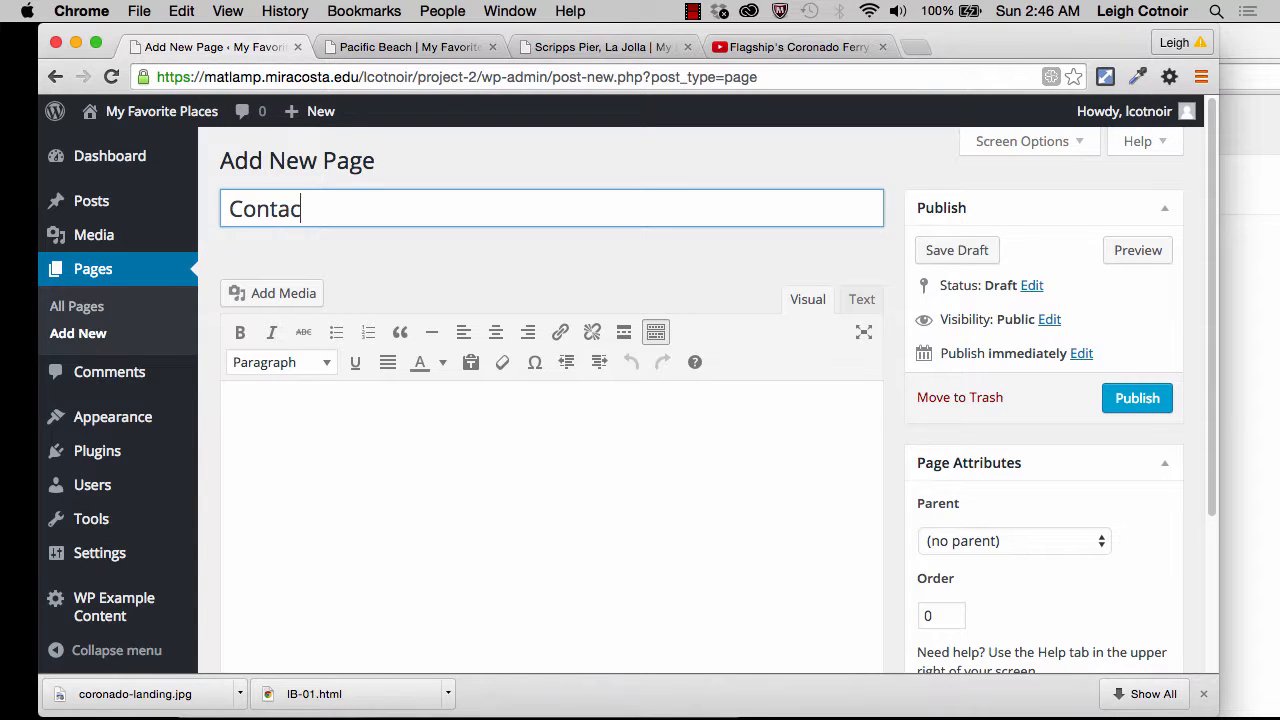
text(t)
Step: Enter "Get In Touch" in the page body, followed by a paragraph with the placeholder text "jhdfjda"
click(352, 473)
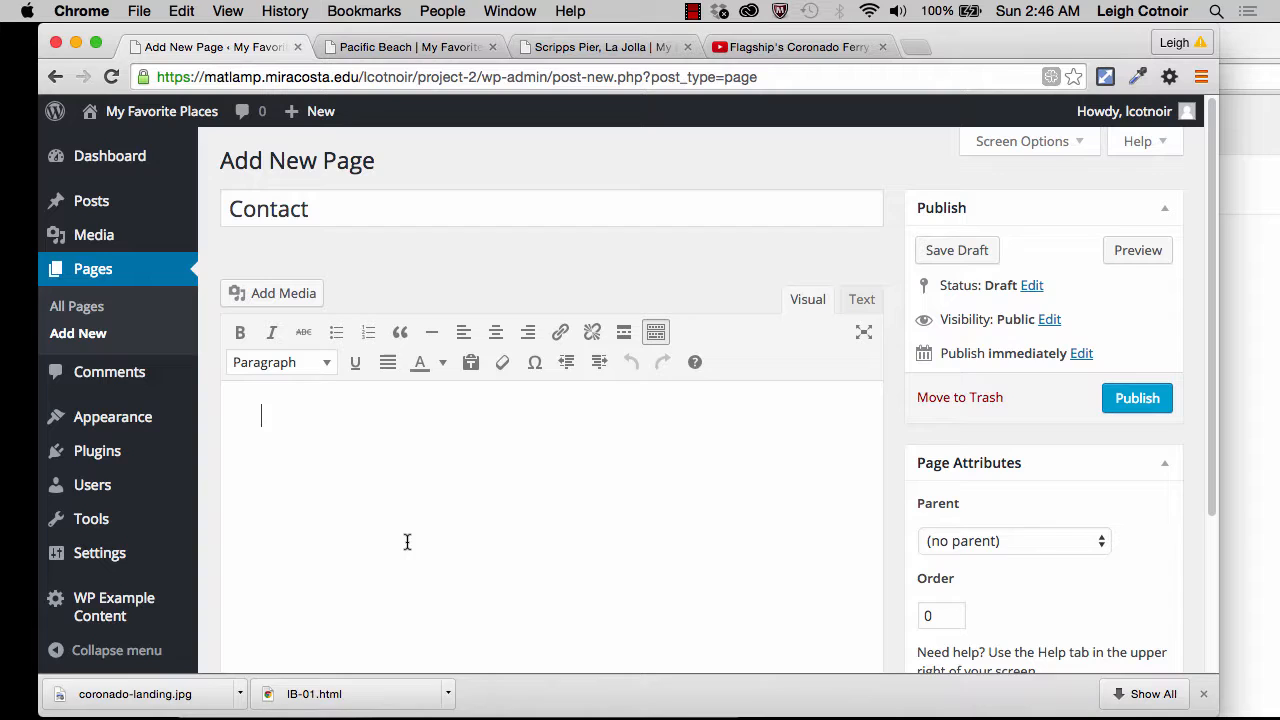
text(Get)
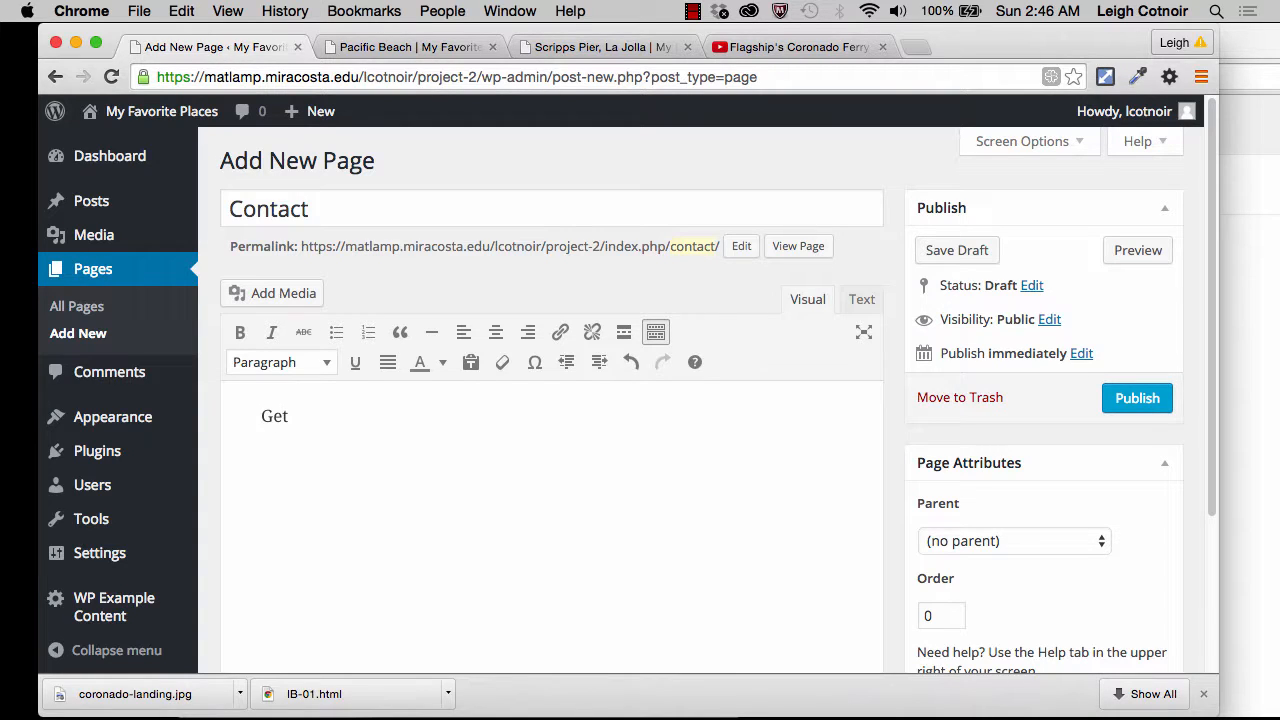
text( In Touch)
key(Return)
text(jhdfjda)
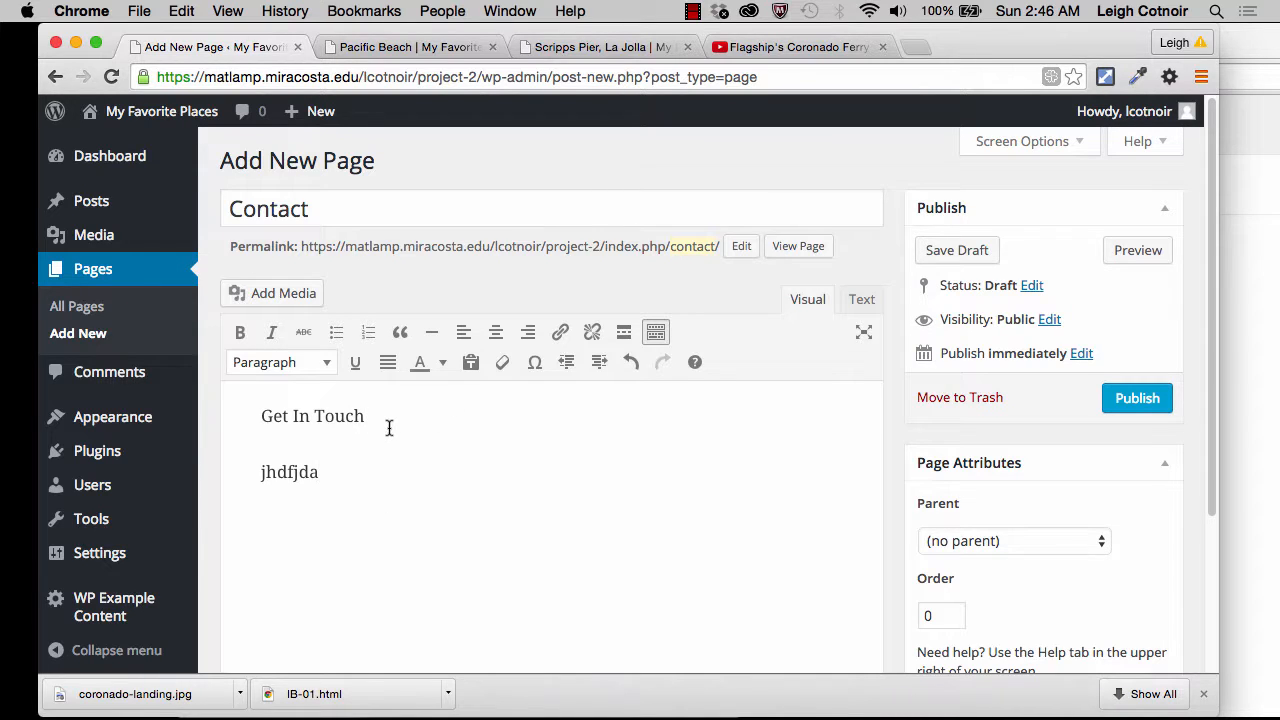
Step: Format the "Get In Touch" line as Heading 2
drag(366, 416, 238, 413)
click(280, 363)
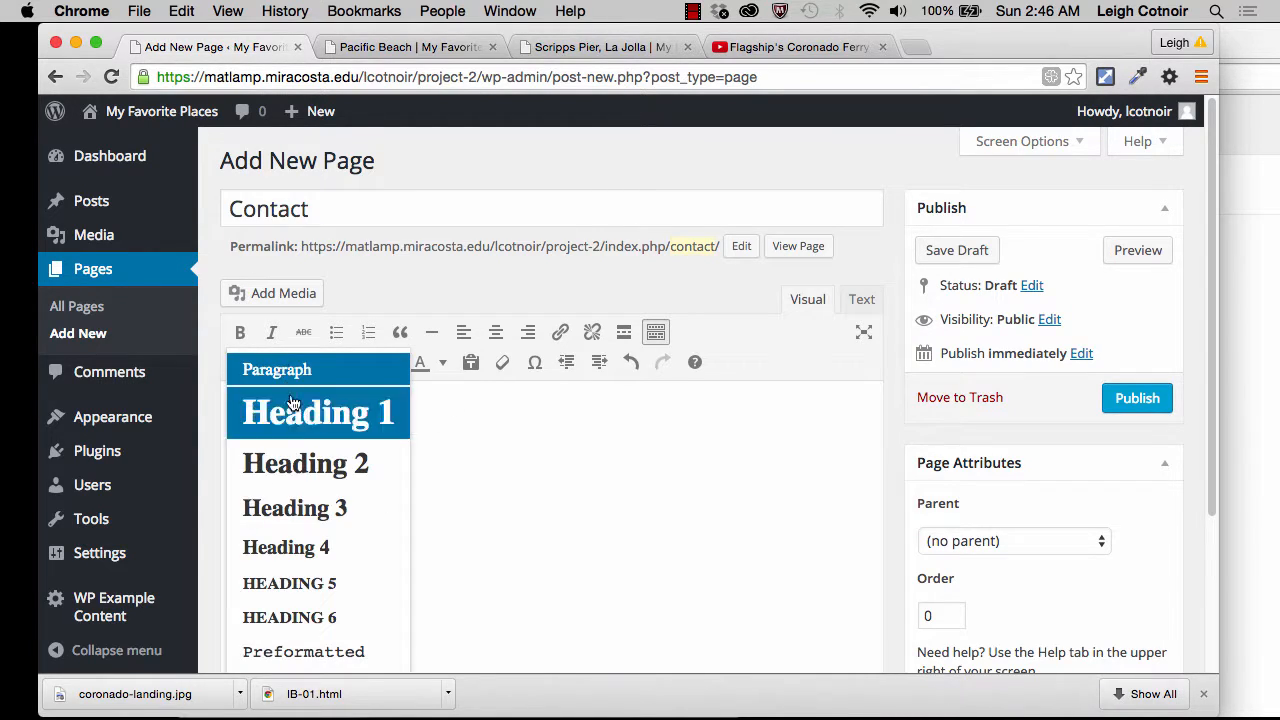
click(310, 452)
click(514, 486)
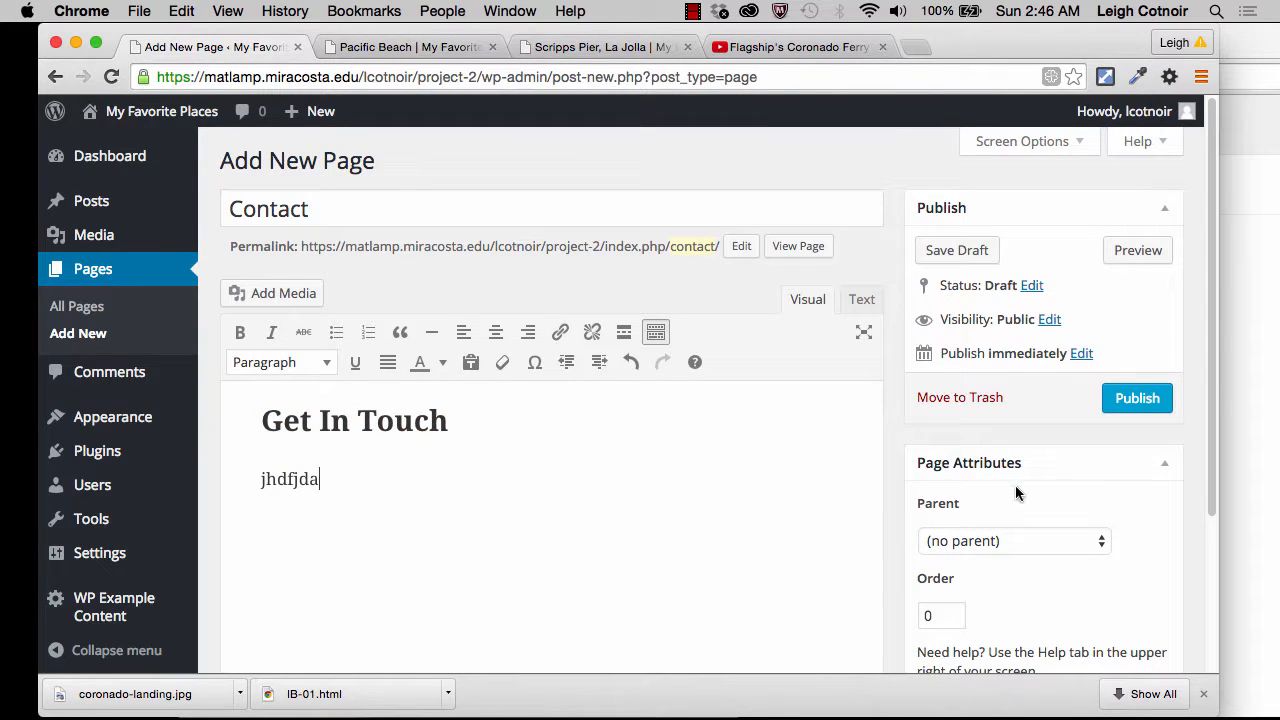
Step: Check the page attributes and publish the Contact page with no parent
scroll(1015, 488, down, 3)
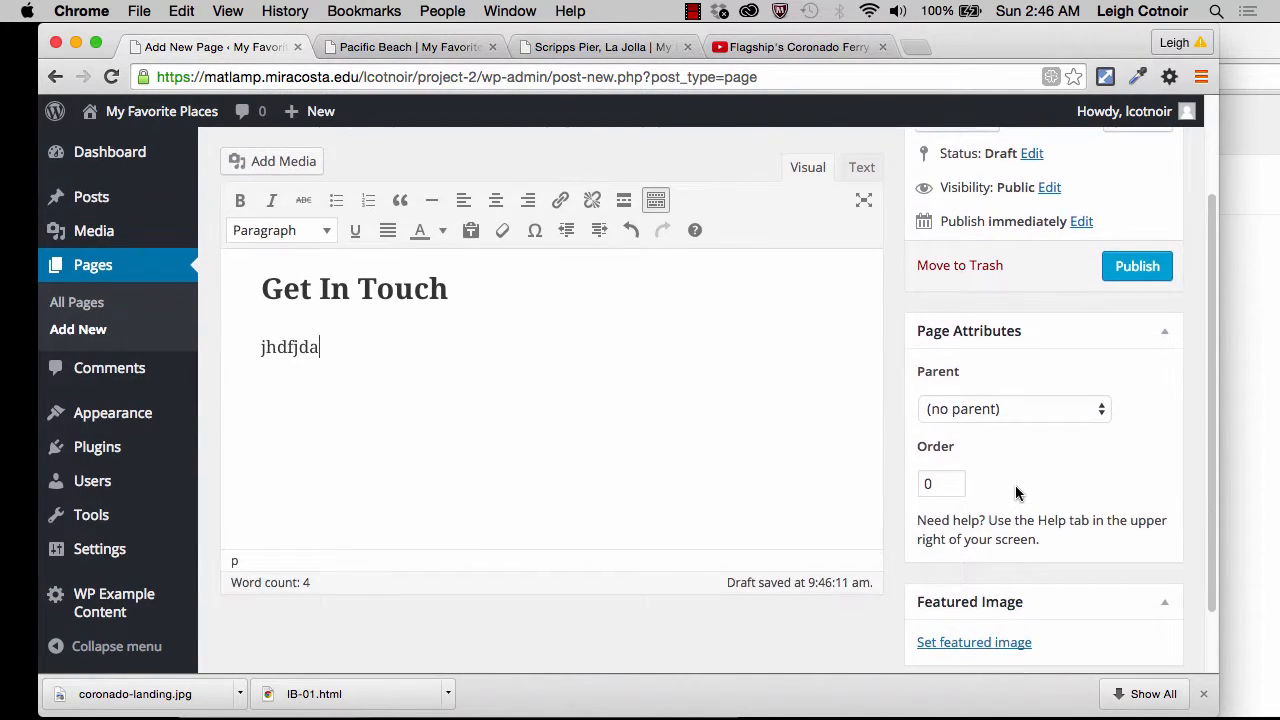
scroll(1036, 480, up, 3)
click(1137, 402)
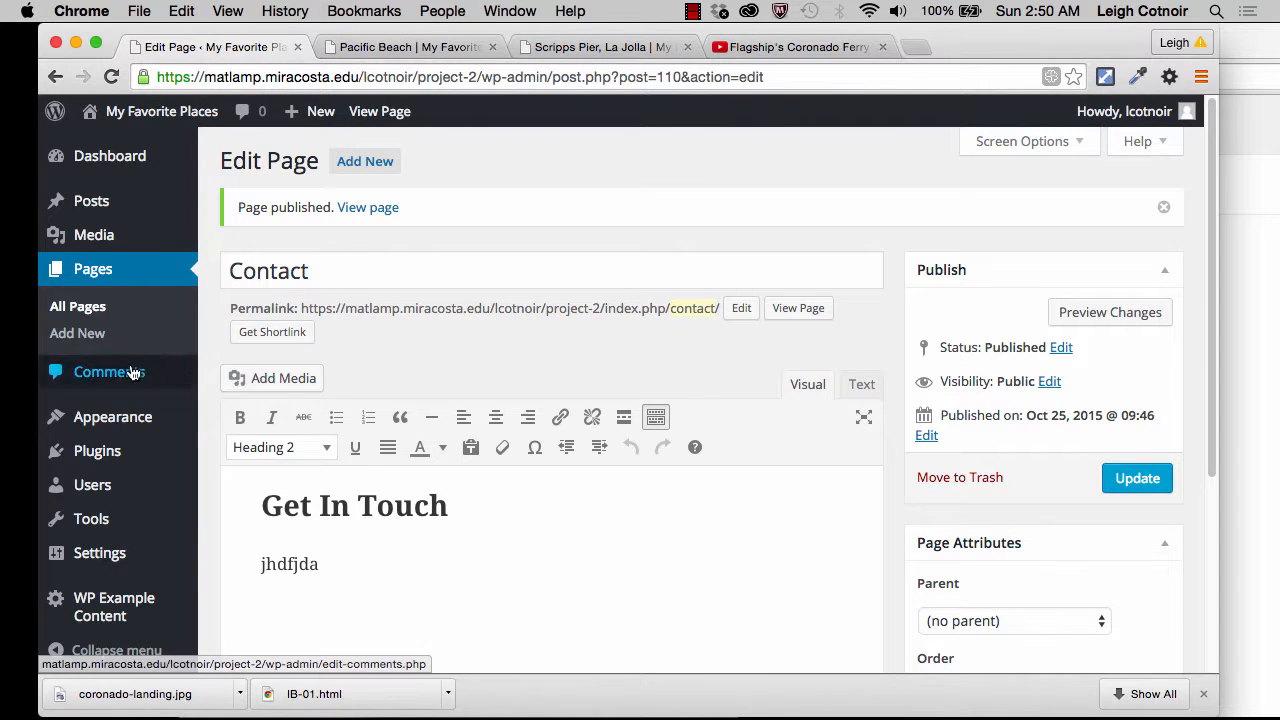
Step: Remove all sample posts created by the WP Example Content plugin
mouse_move(150, 418)
scroll(145, 425, down, 2)
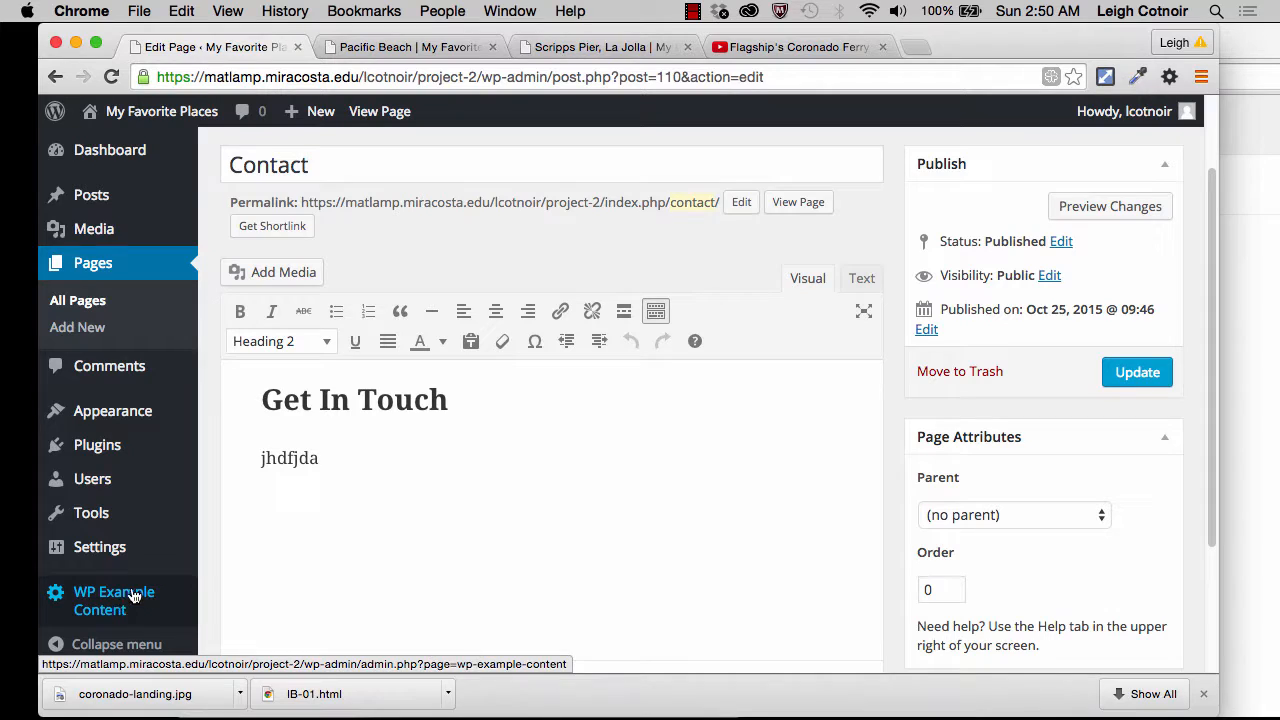
click(133, 596)
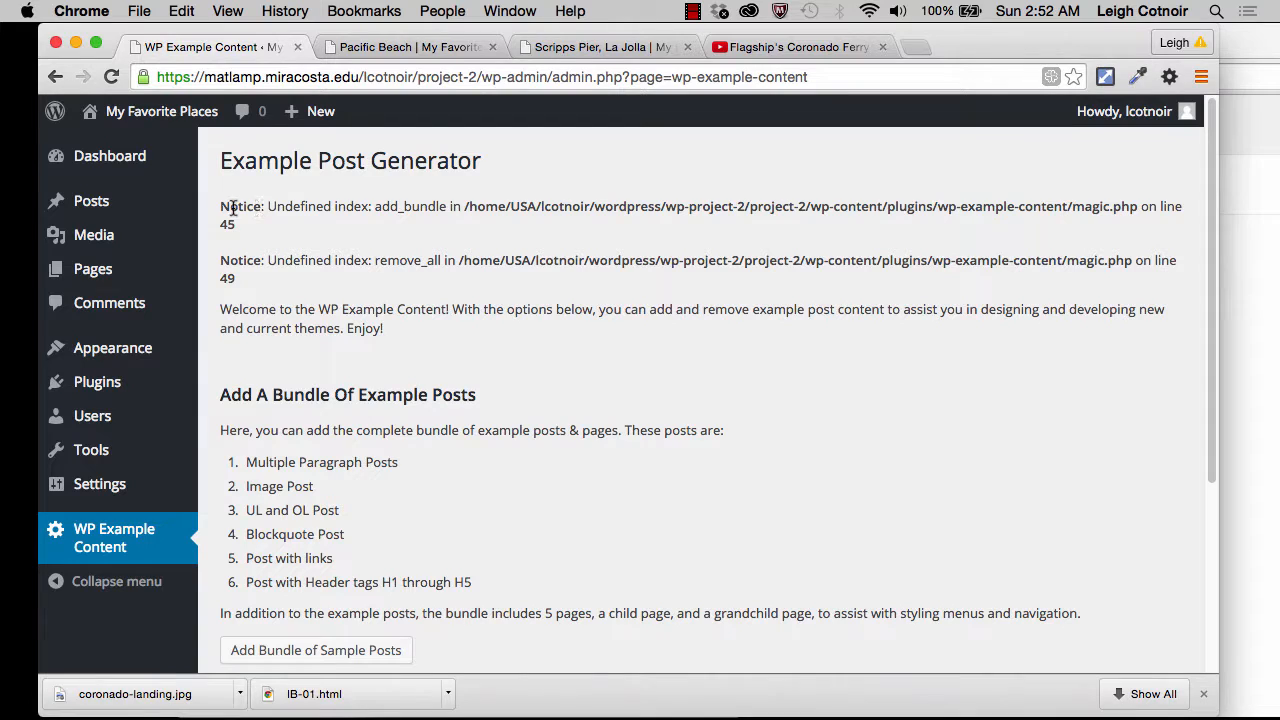
drag(221, 207, 423, 282)
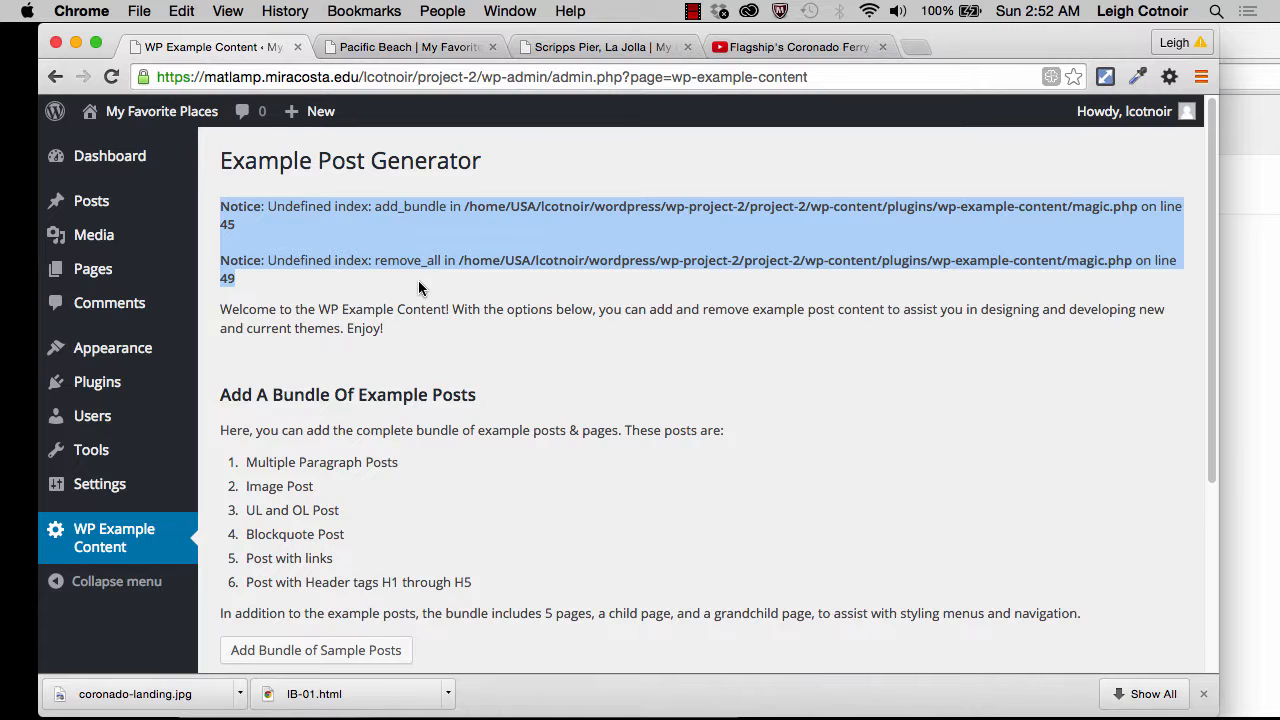
scroll(418, 288, down, 5)
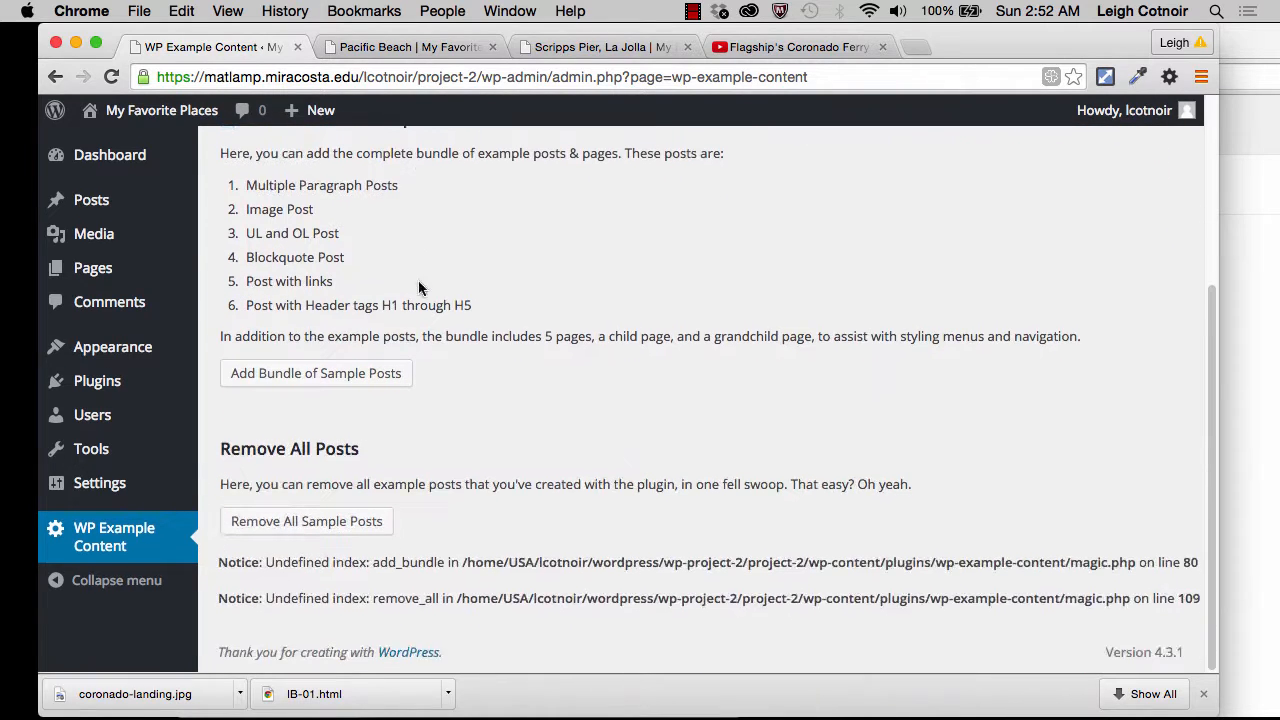
click(279, 530)
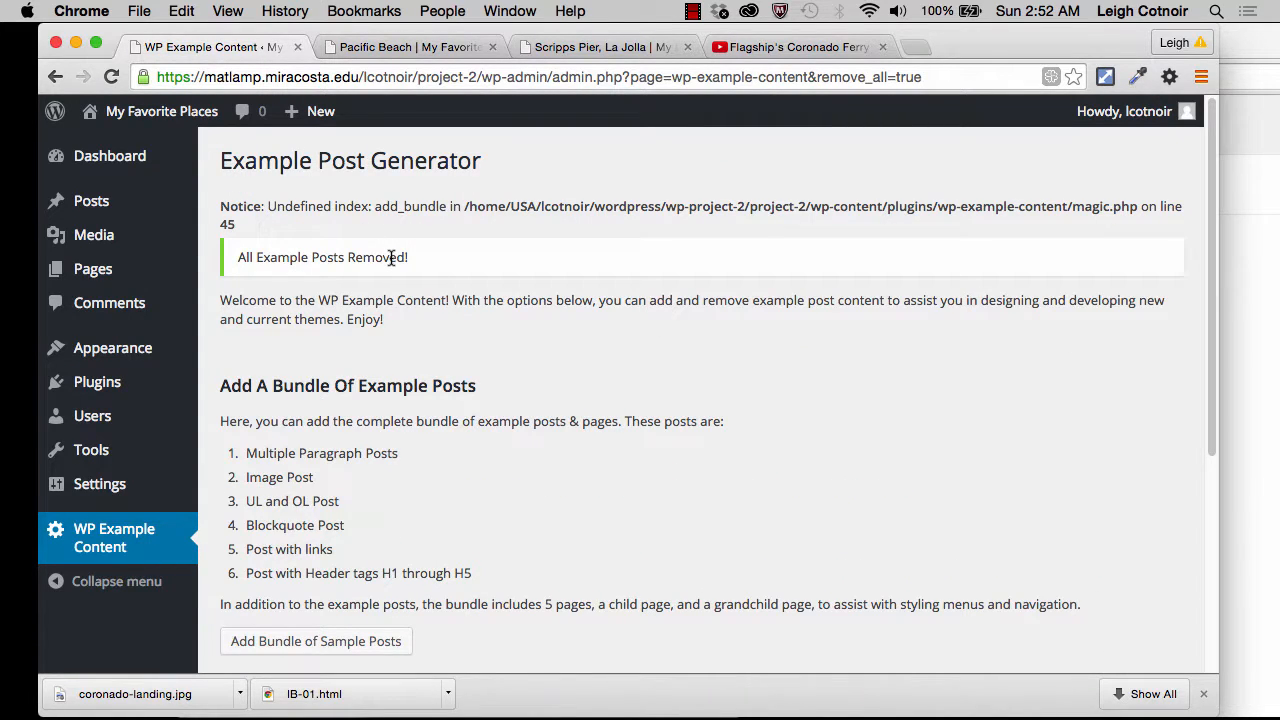
Step: Find the "Hello world!" post in the list of all posts and move it to the trash
click(93, 204)
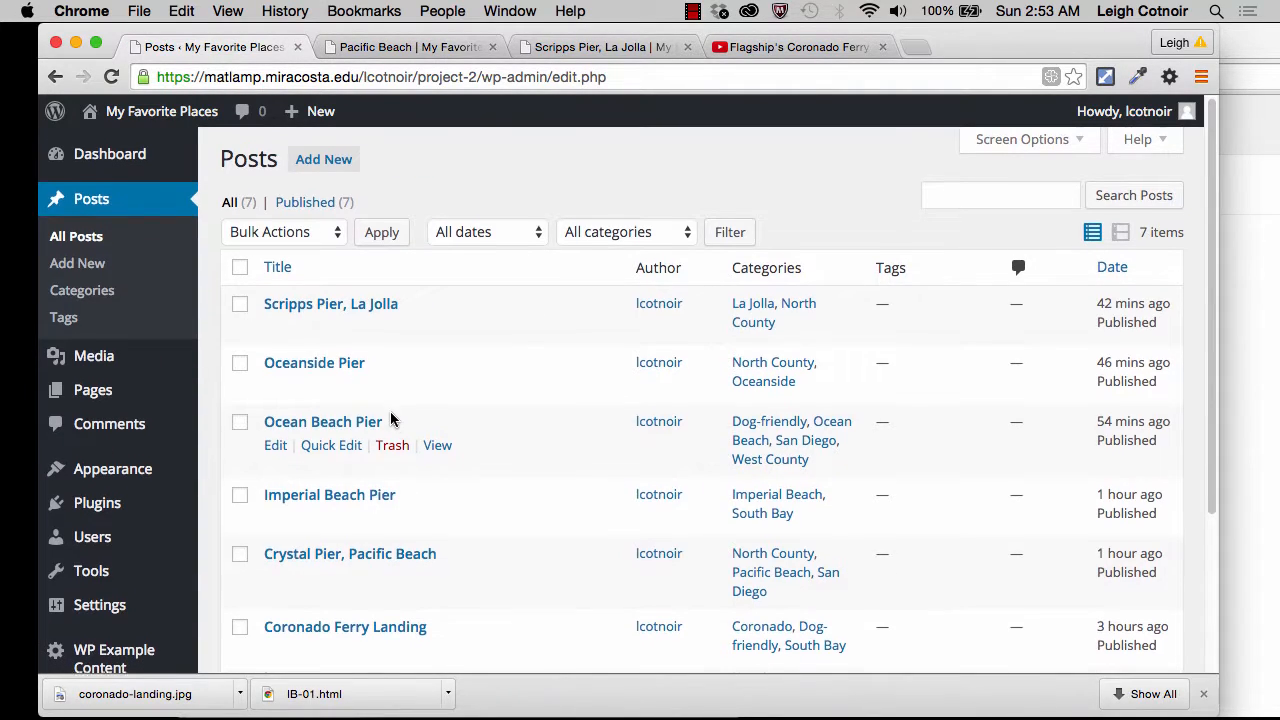
scroll(390, 420, down, 5)
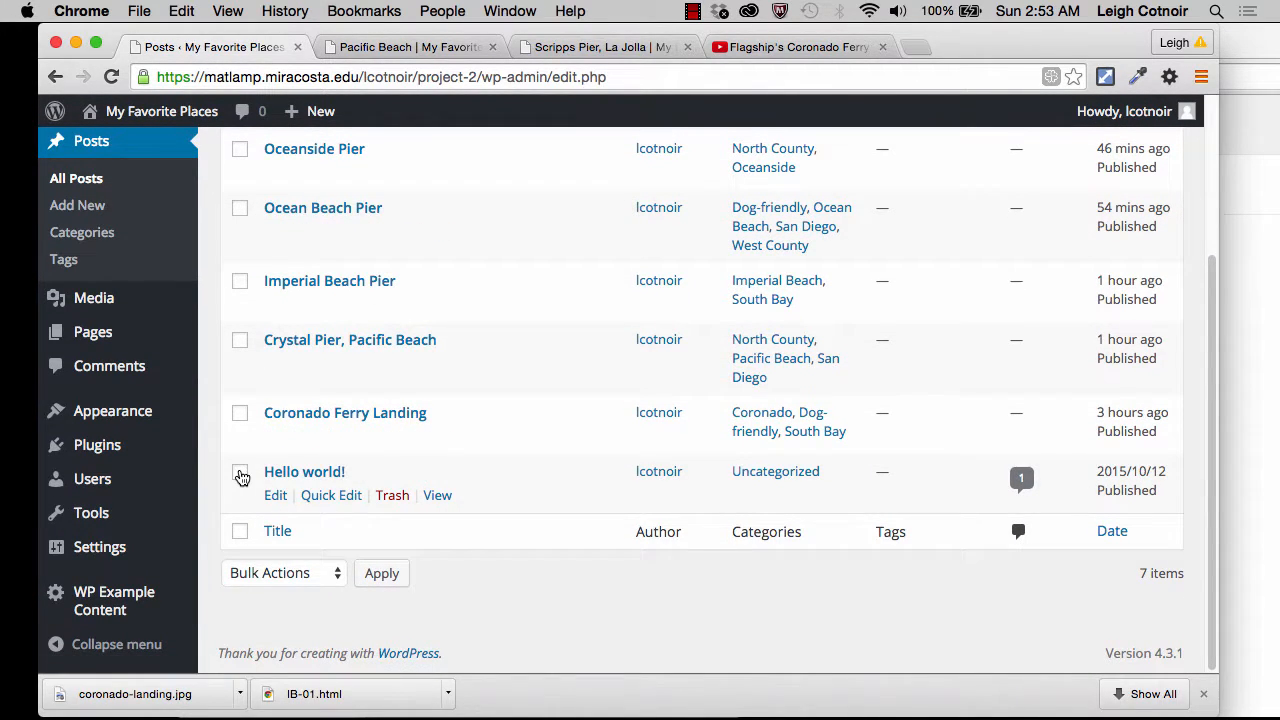
click(240, 474)
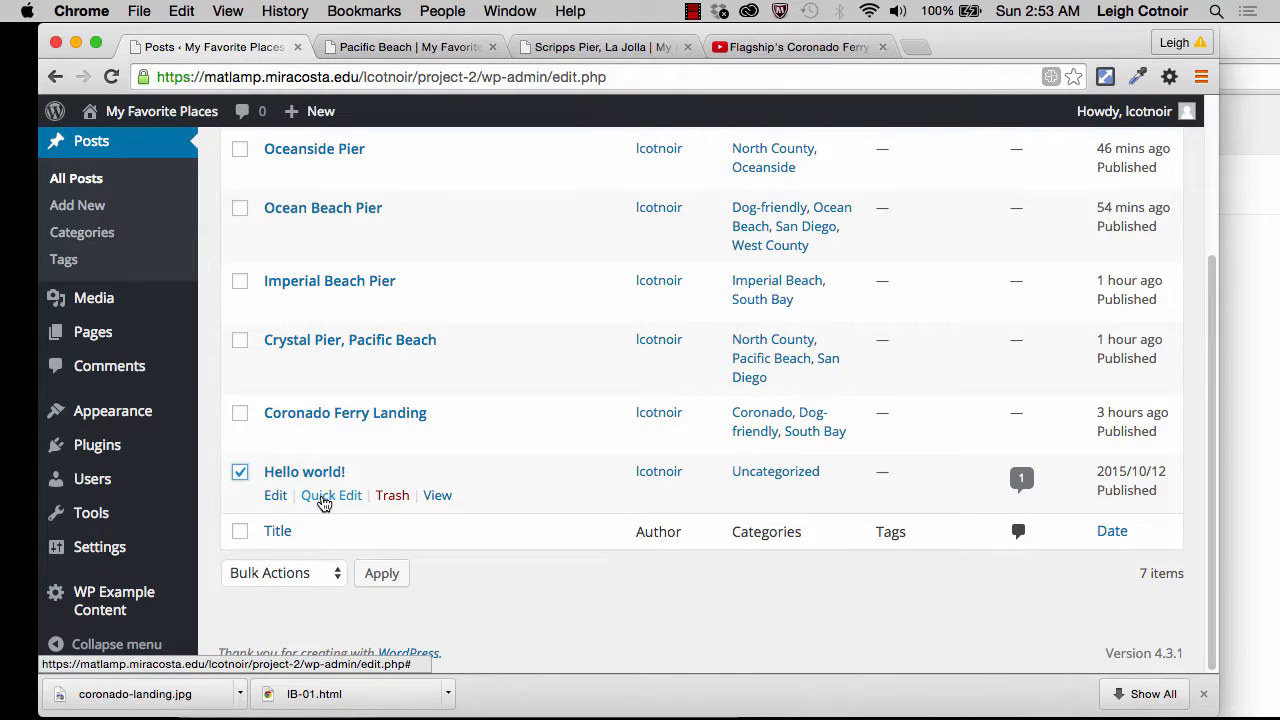
click(392, 500)
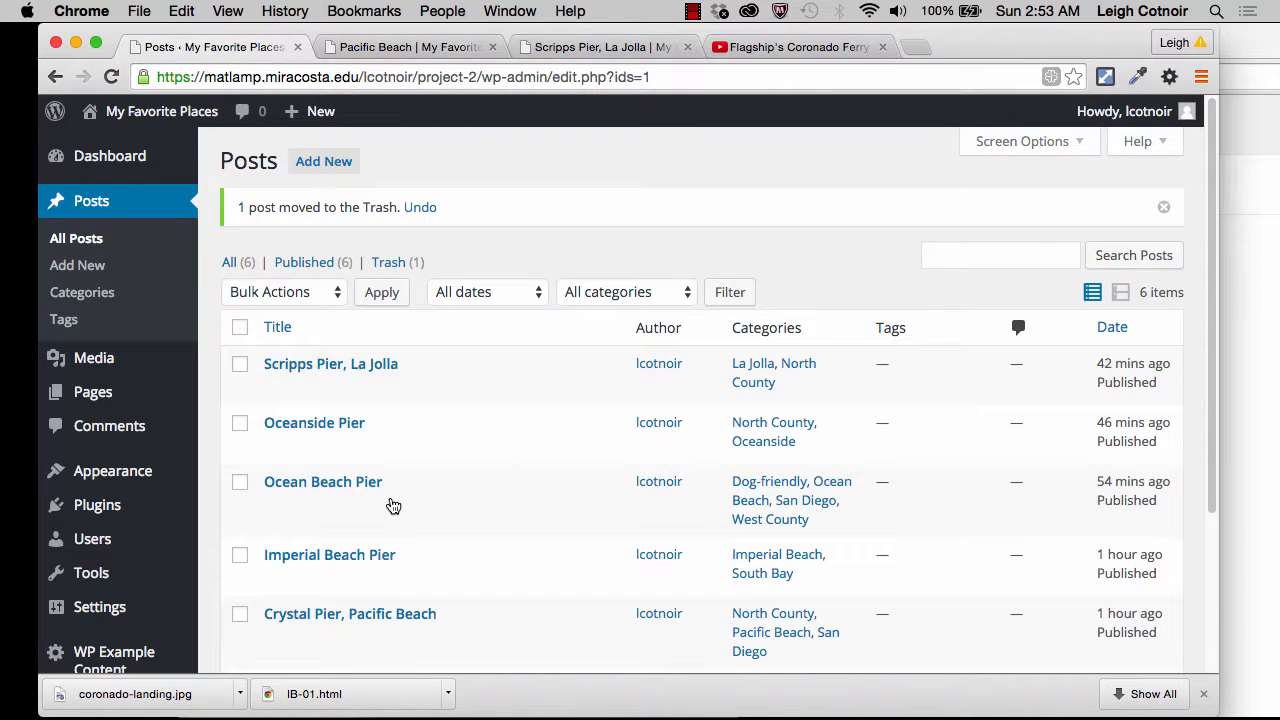
Step: Review the remaining posts and deactivate the WP Example Content plugin
scroll(393, 506, down, 3)
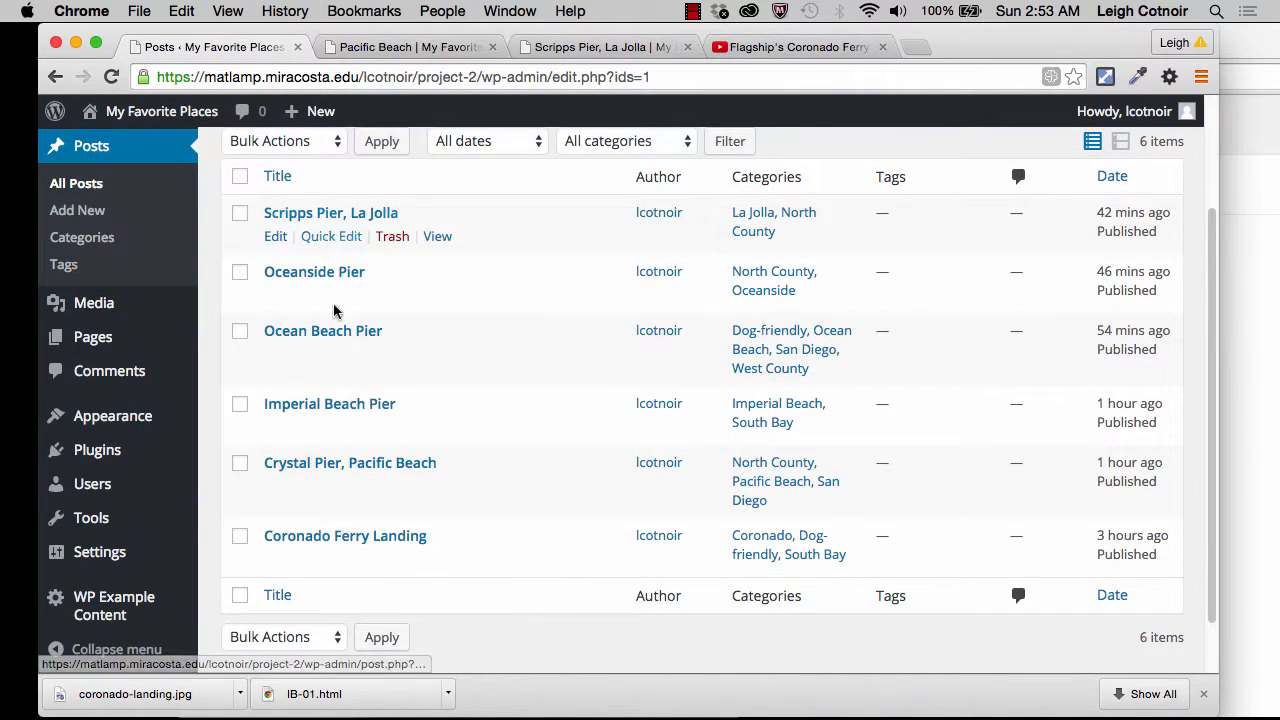
scroll(137, 451, up, 3)
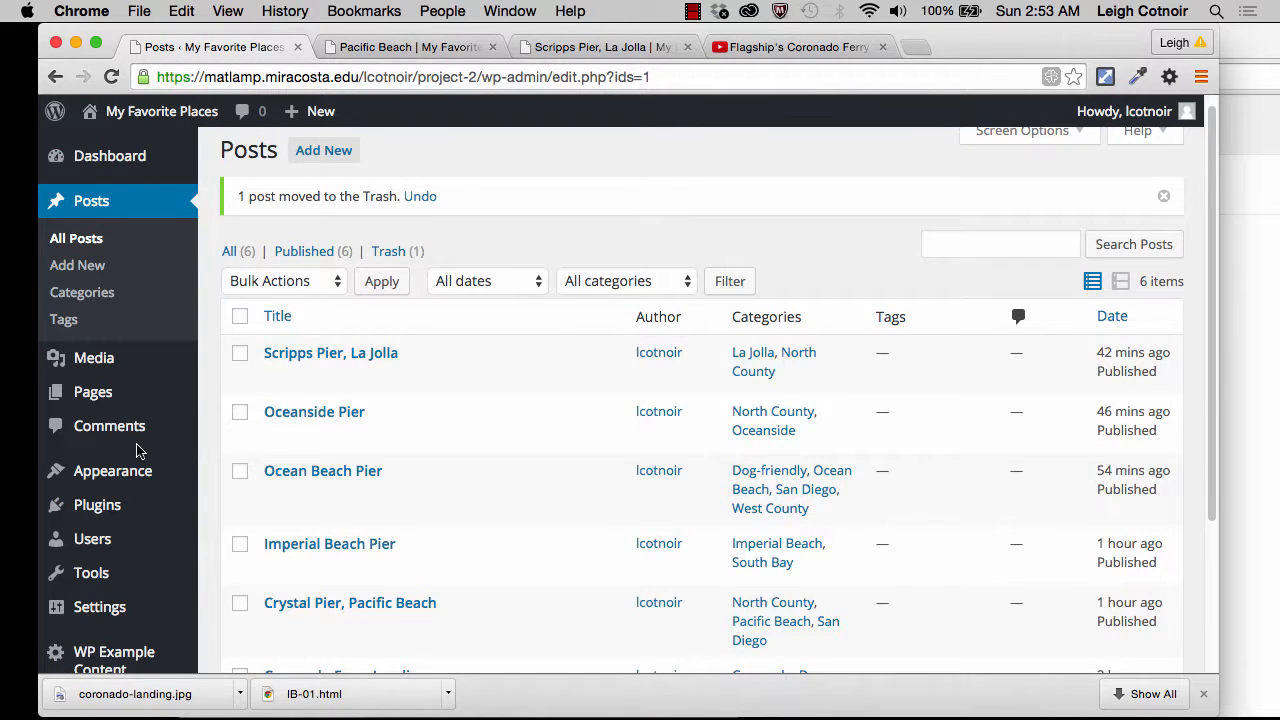
scroll(137, 451, down, 2)
mouse_move(111, 449)
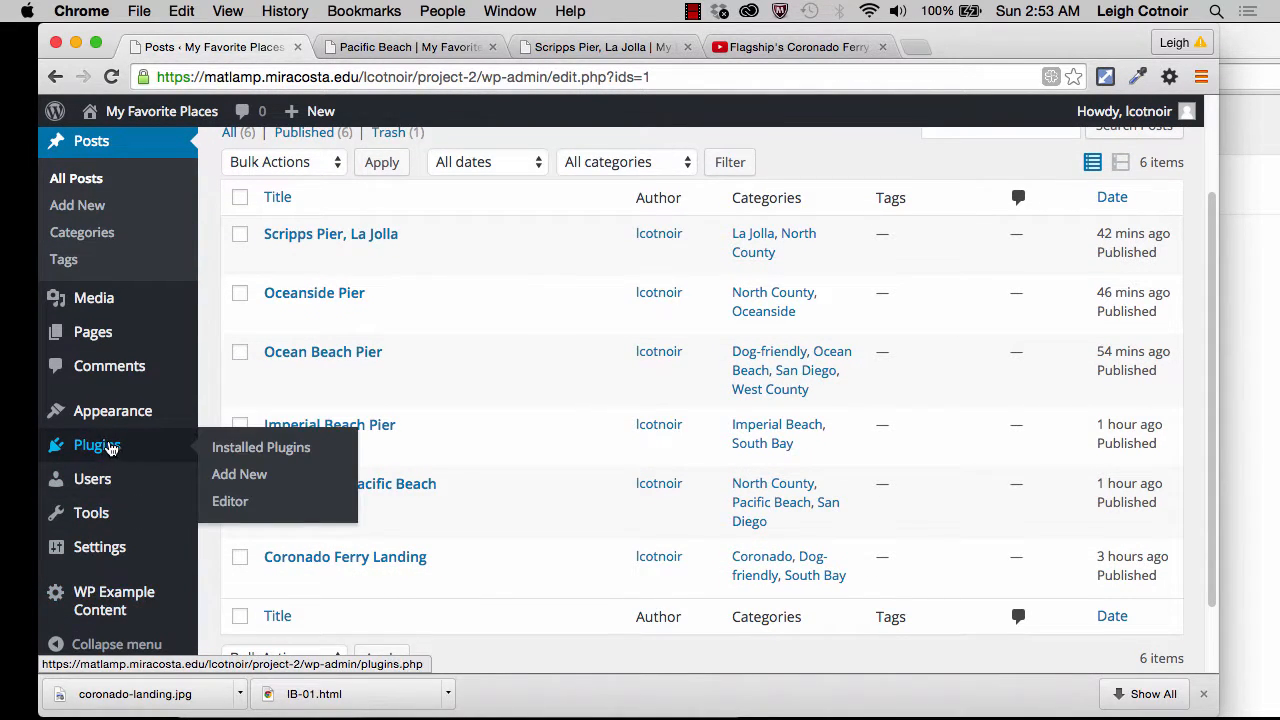
click(84, 446)
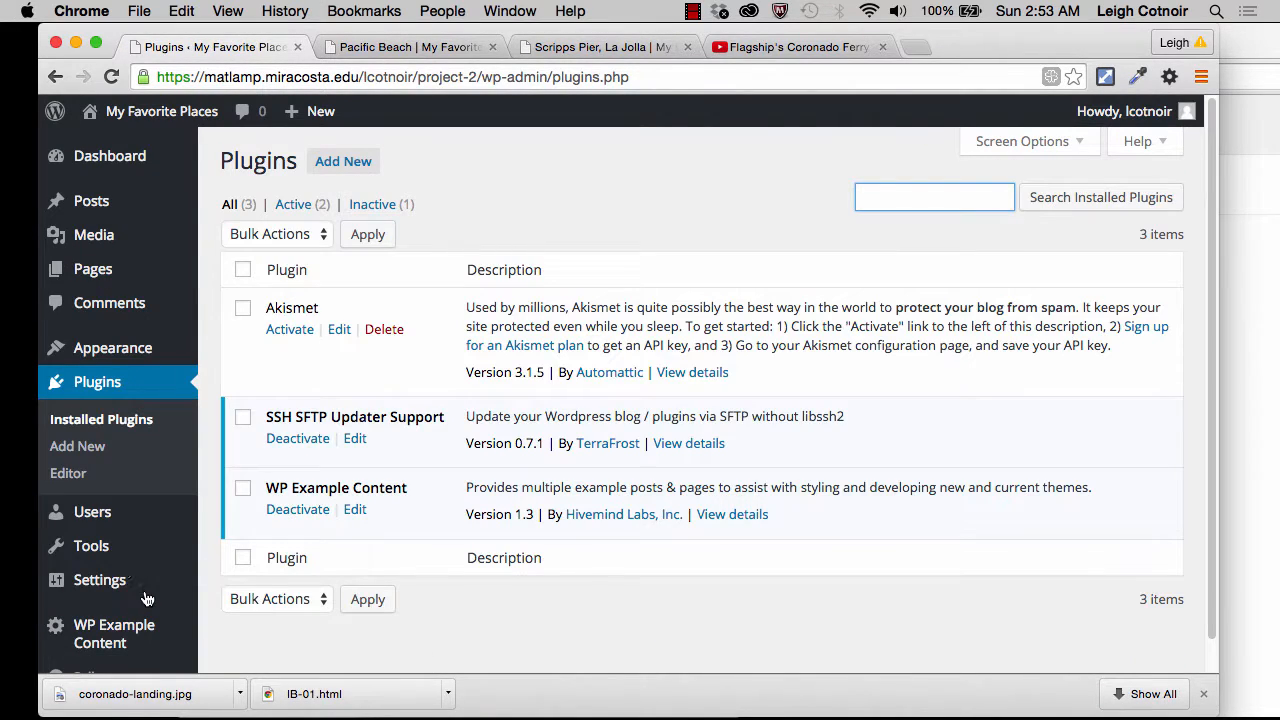
click(298, 510)
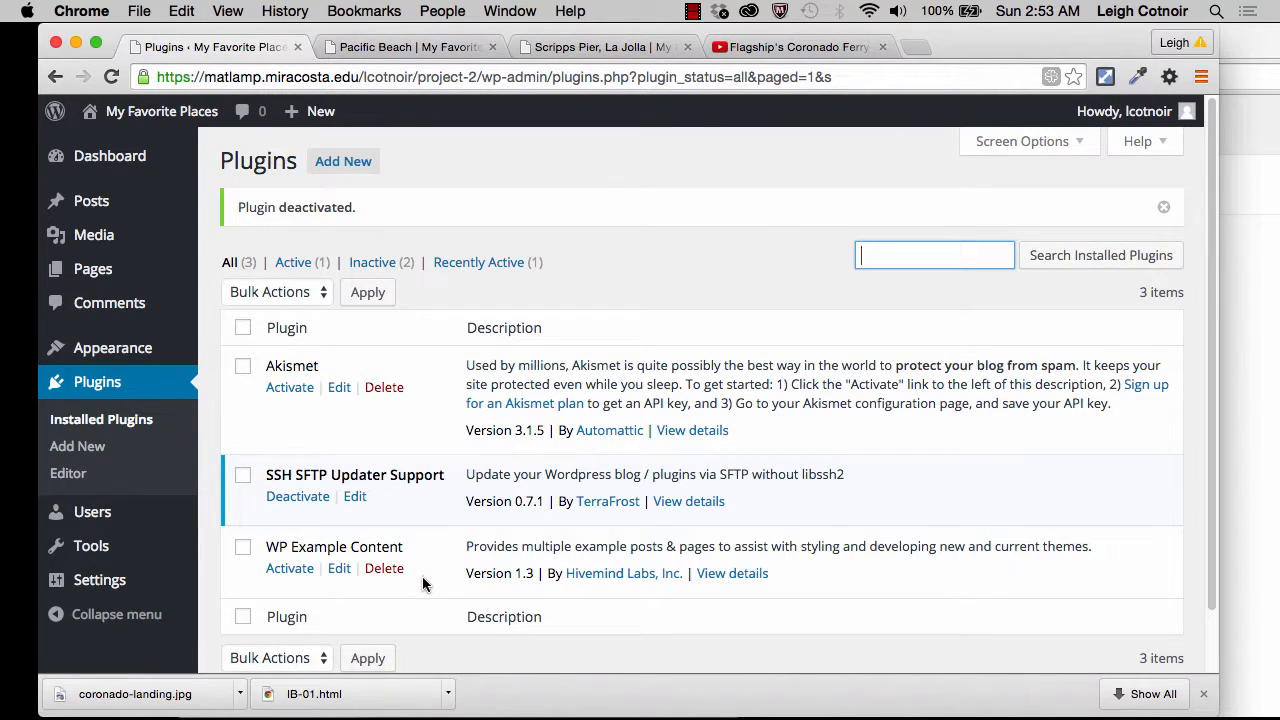
drag(266, 546, 405, 545)
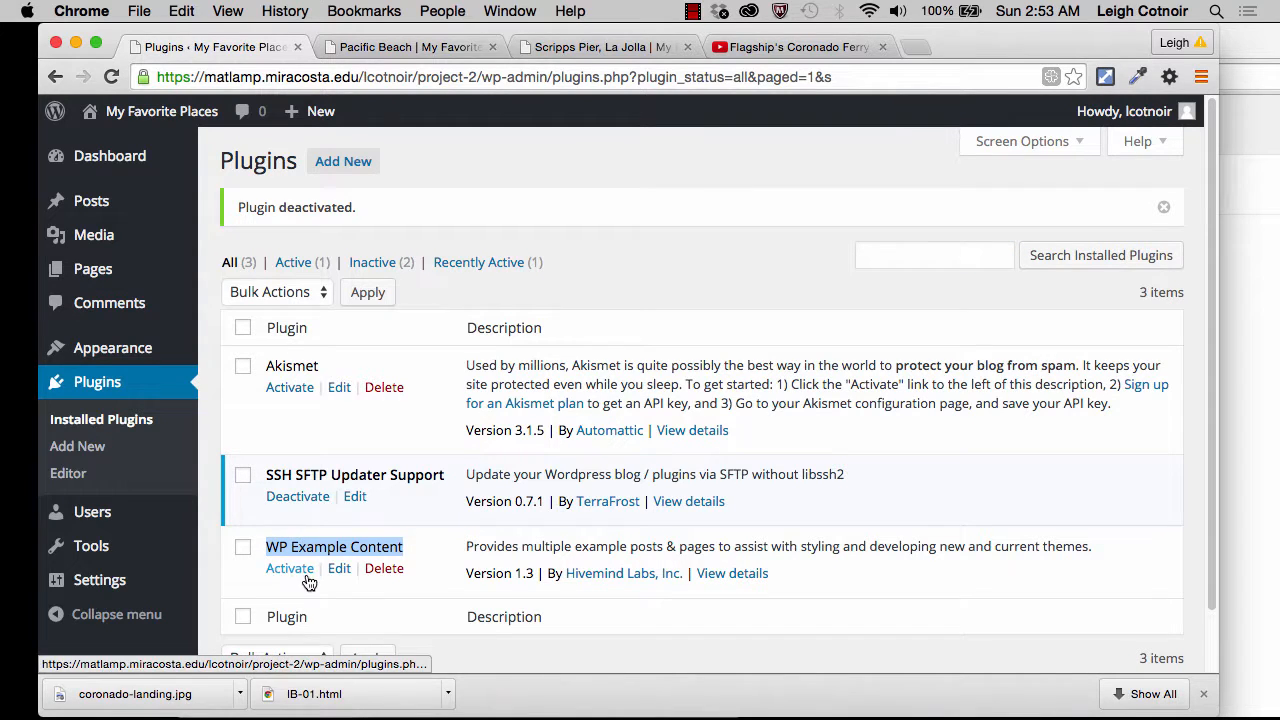
click(455, 568)
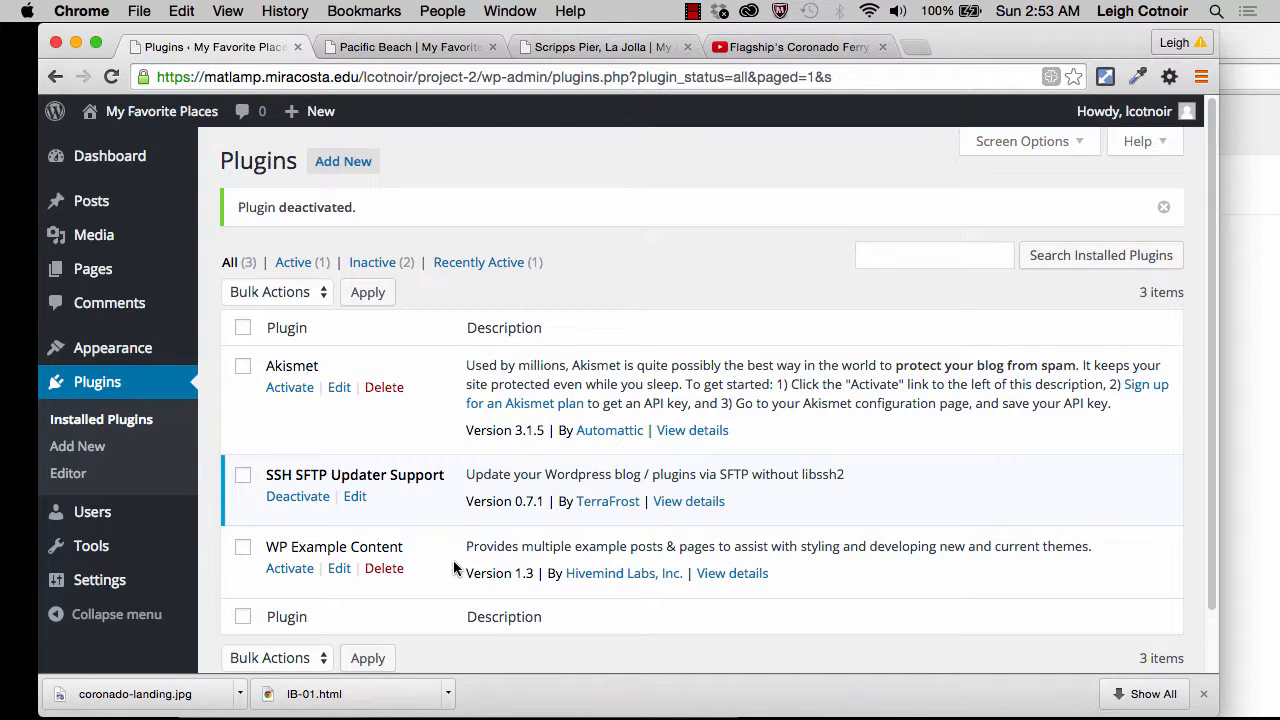
Step: Reload the Pacific Beach category page on the public site, open the Uncategorized category and examine the sidebar's category list
click(417, 48)
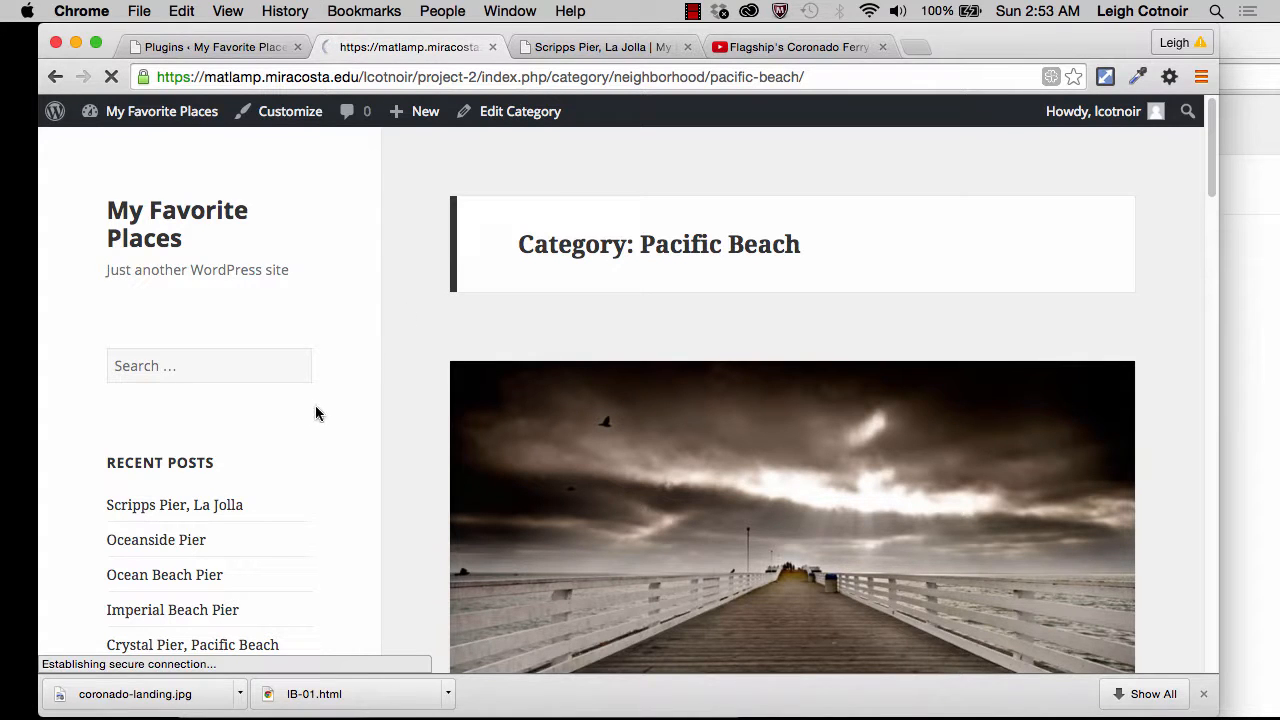
scroll(314, 409, down, 5)
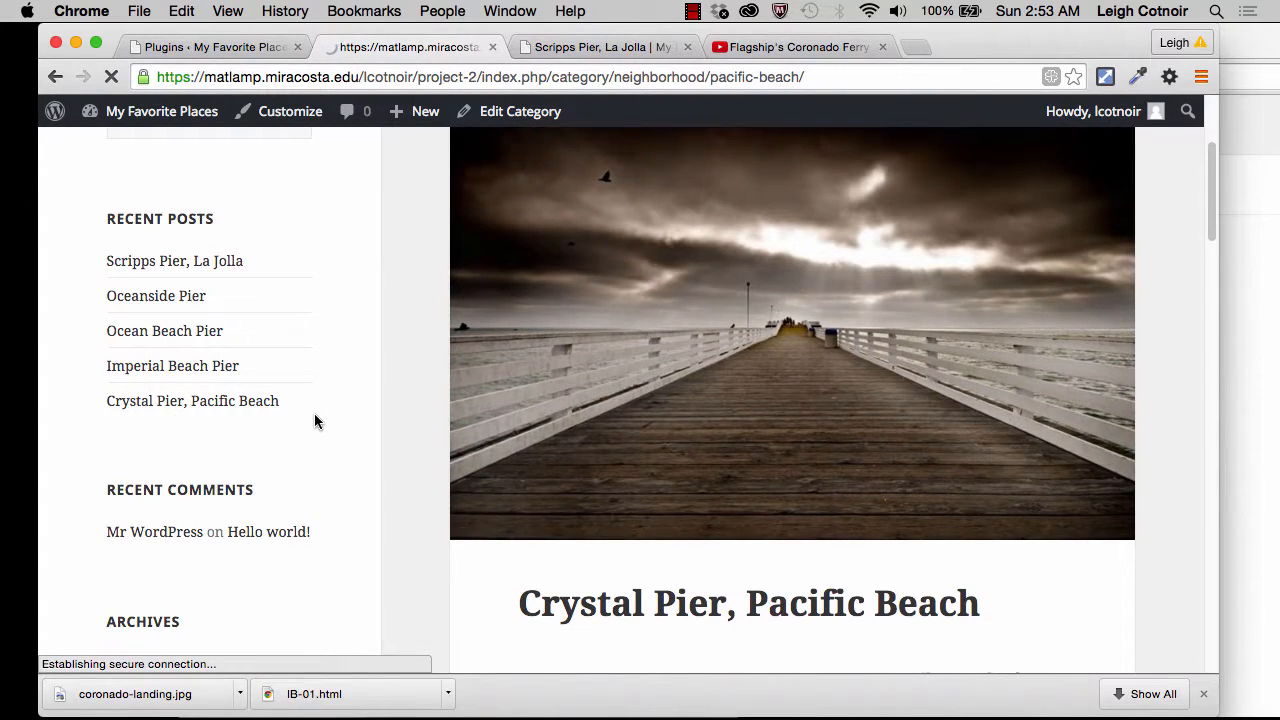
scroll(310, 416, down, 4)
scroll(304, 412, down, 5)
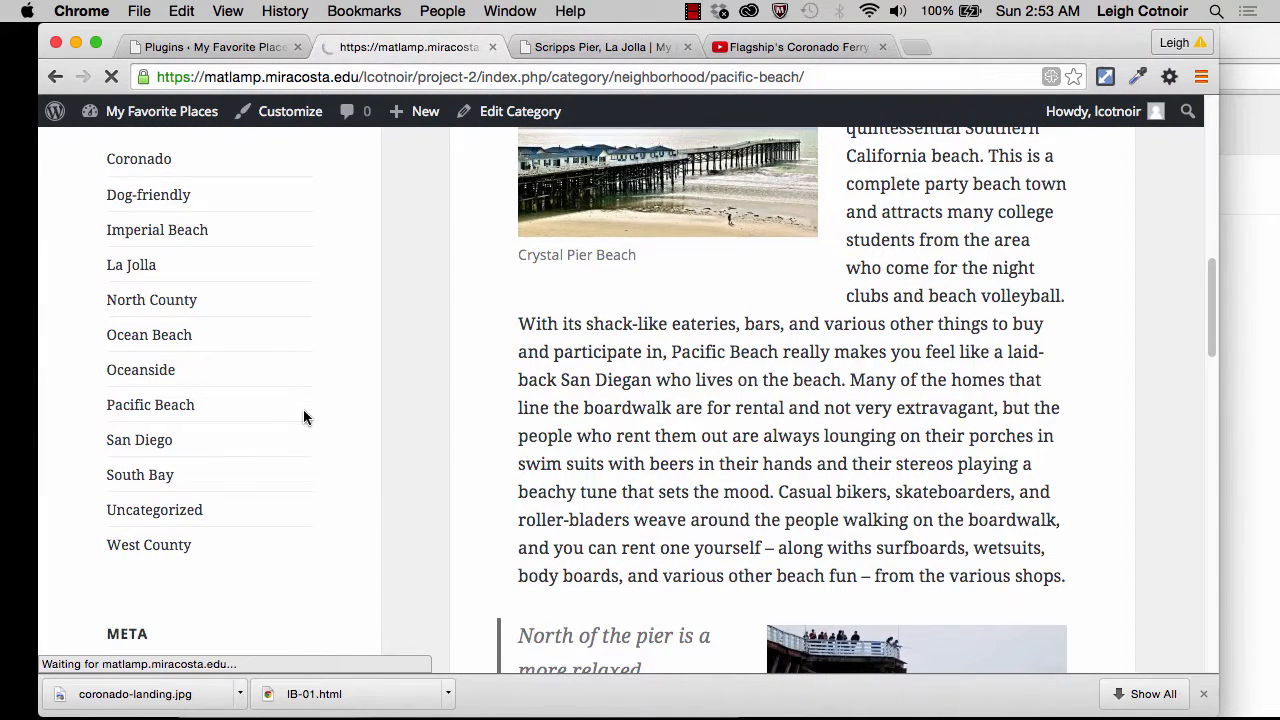
click(175, 515)
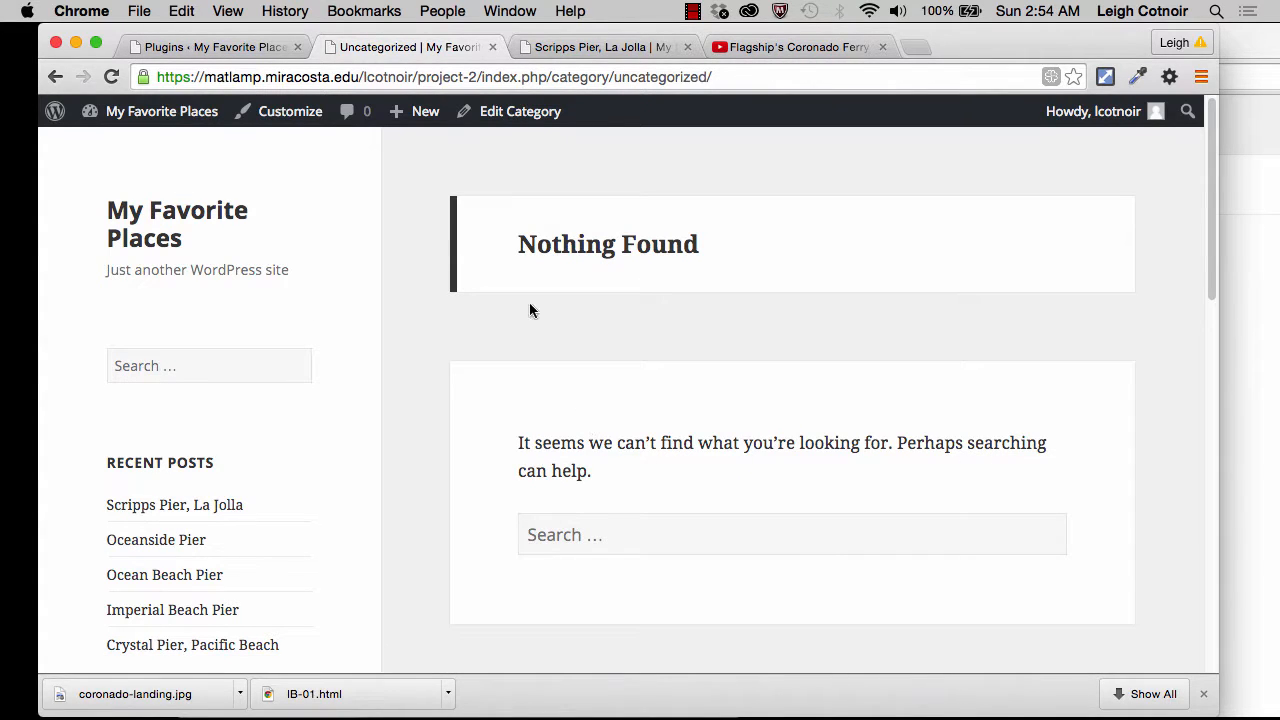
scroll(361, 547, down, 10)
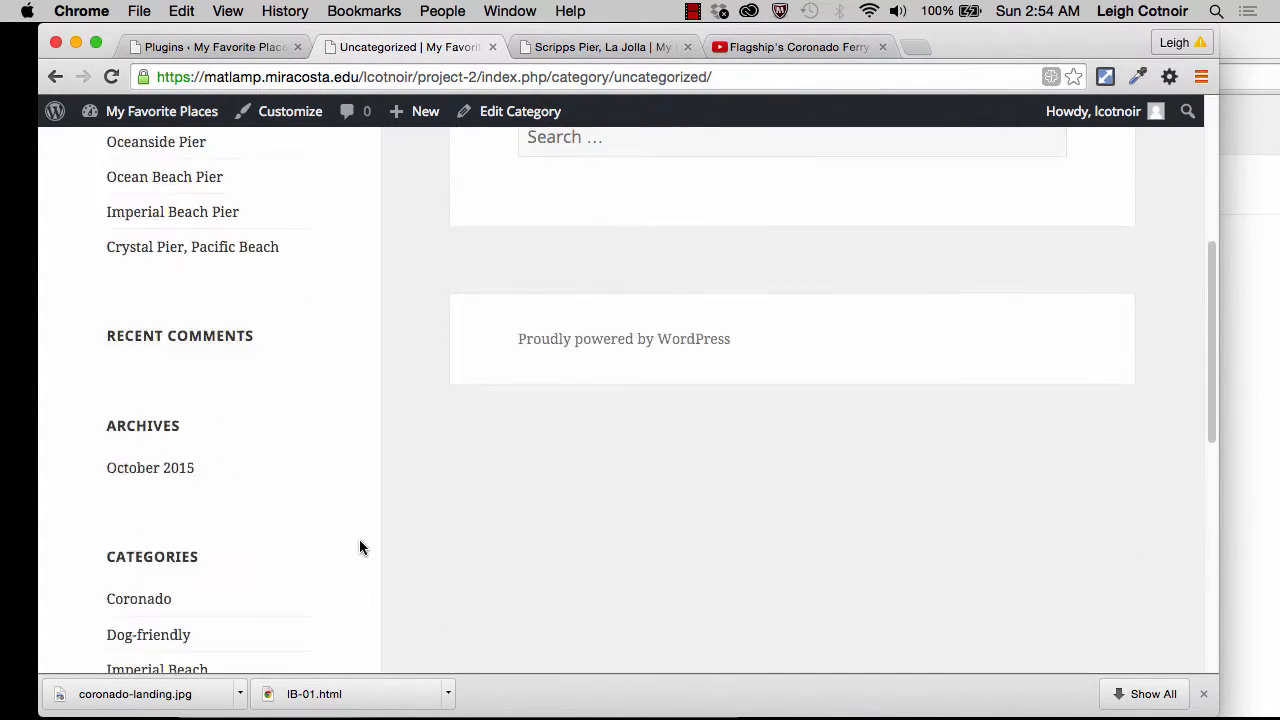
scroll(361, 547, down, 3)
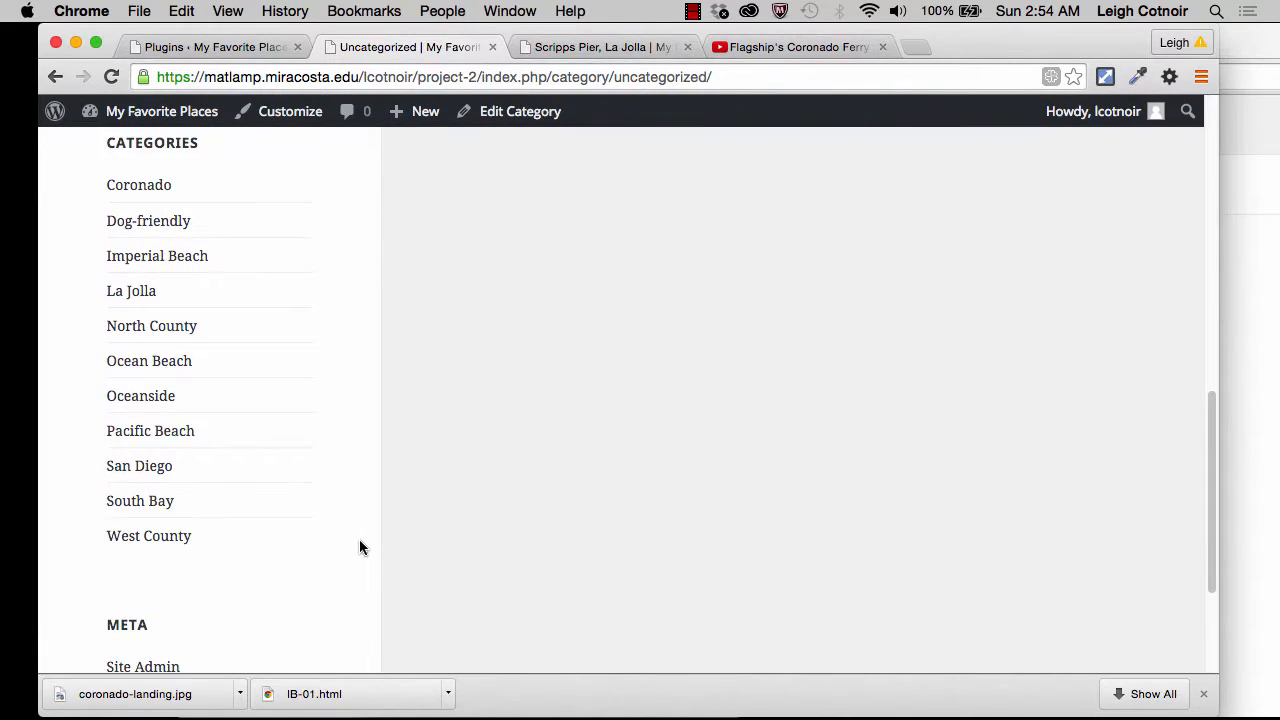
scroll(361, 547, up, 2)
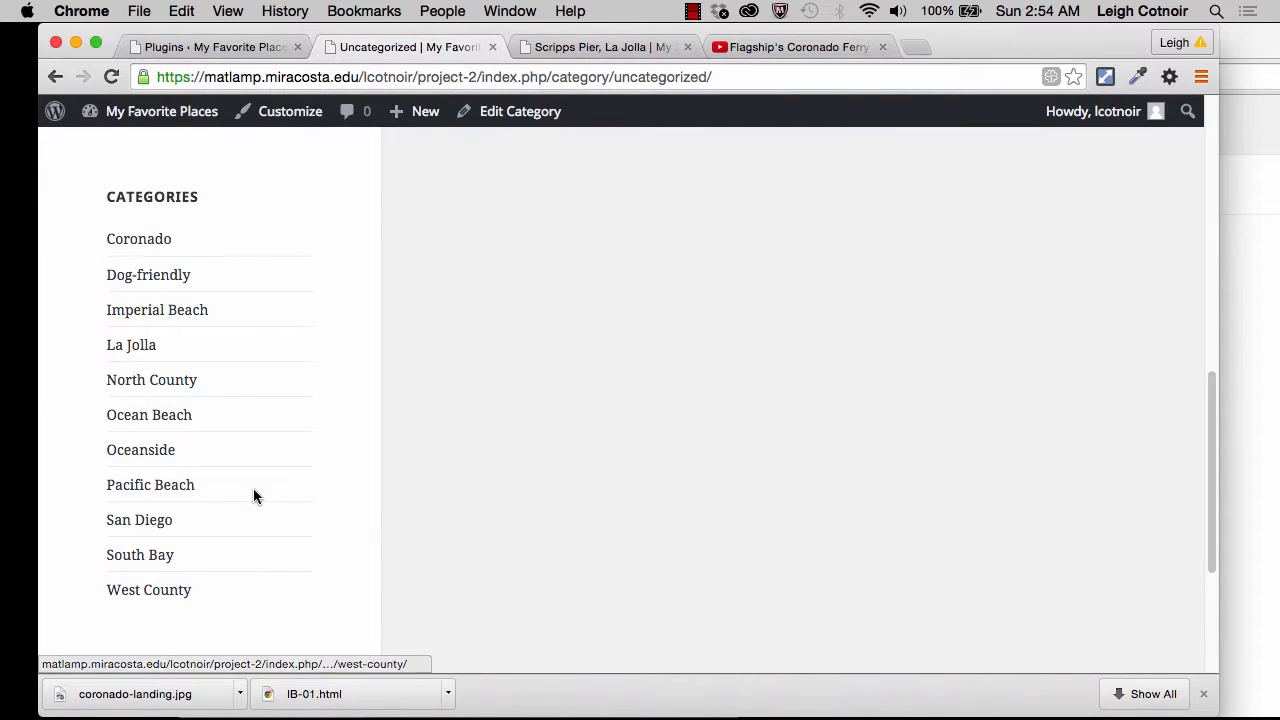
scroll(253, 488, up, 10)
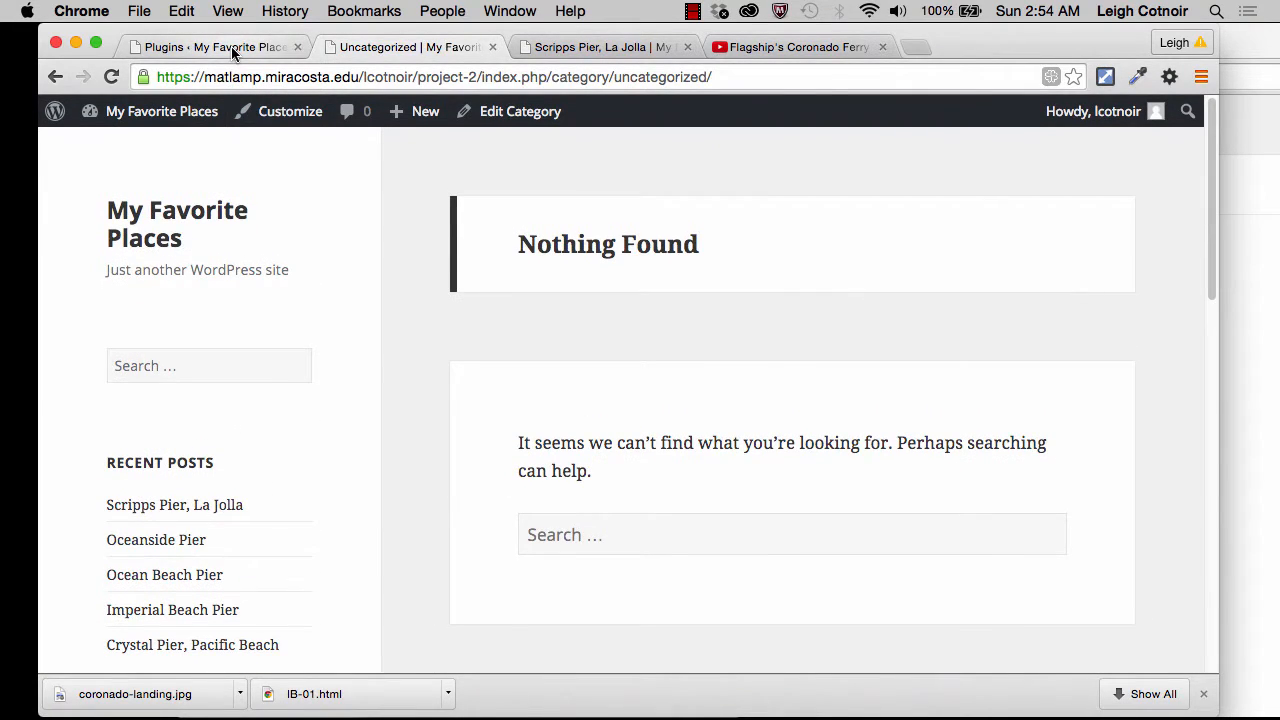
Step: Return to the site administration and set the default post category to San Diego in the writing settings
click(231, 46)
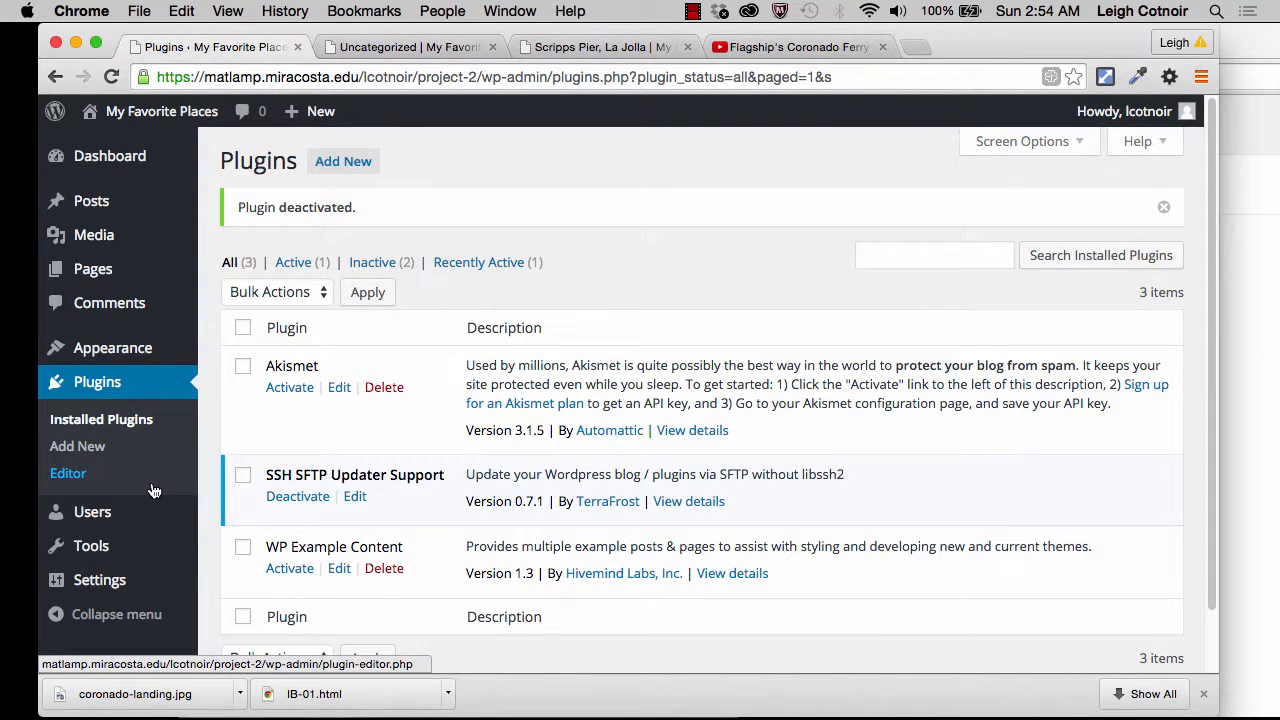
scroll(120, 500, down, 3)
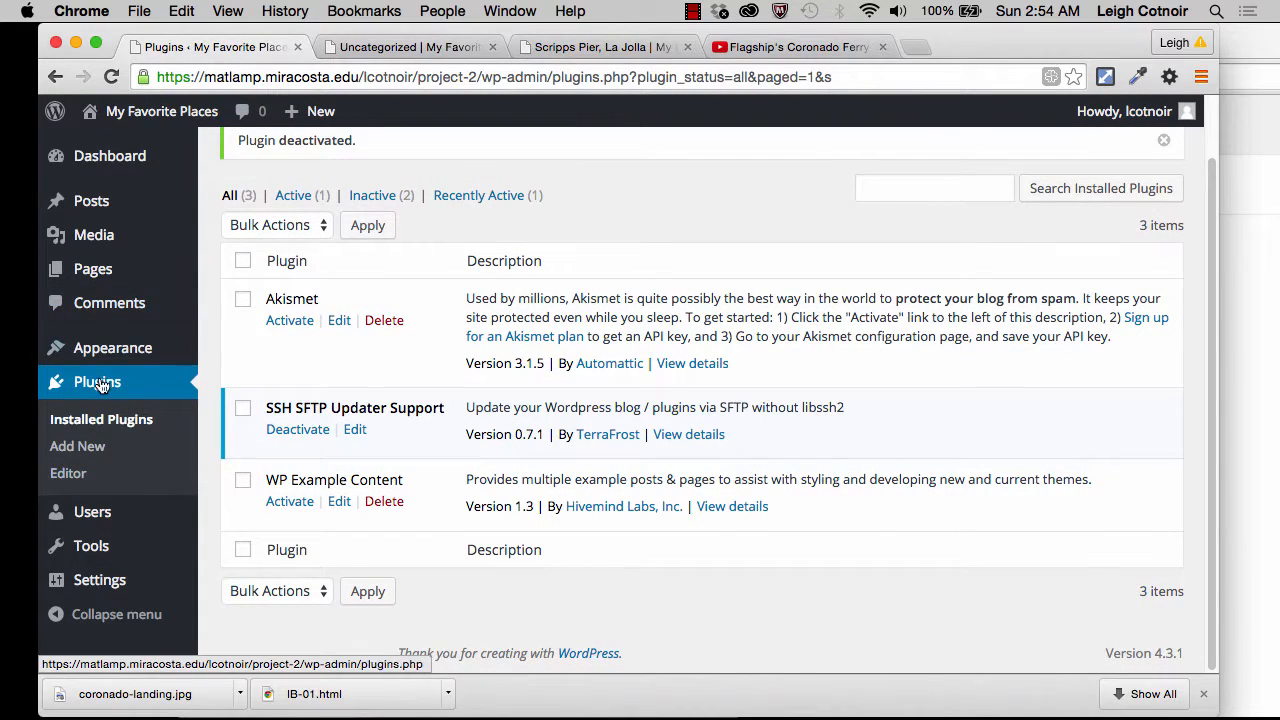
mouse_move(119, 594)
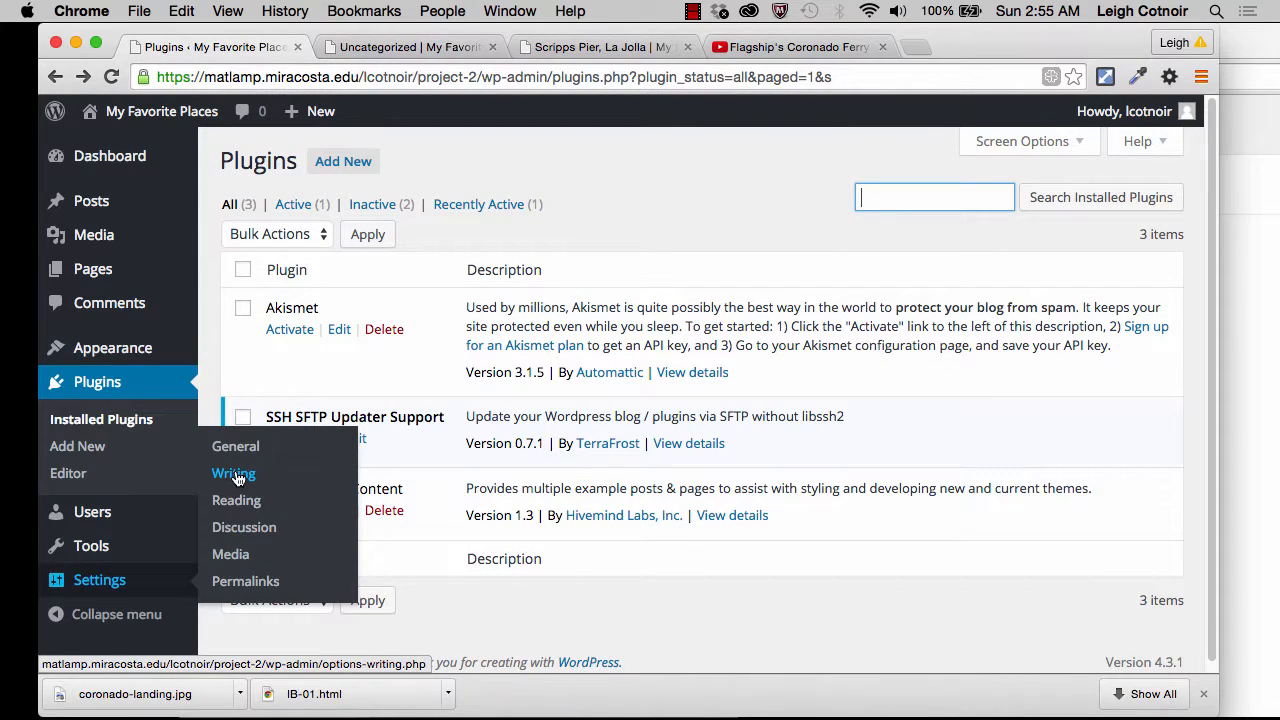
click(237, 478)
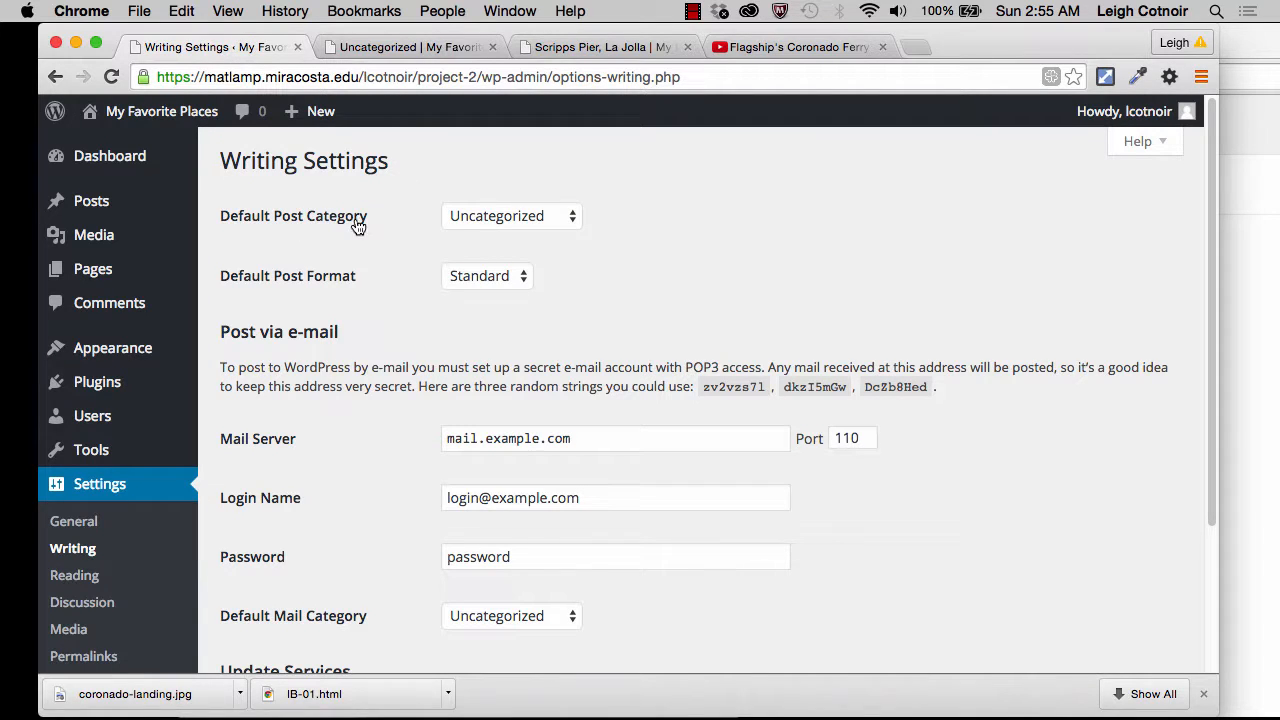
click(505, 215)
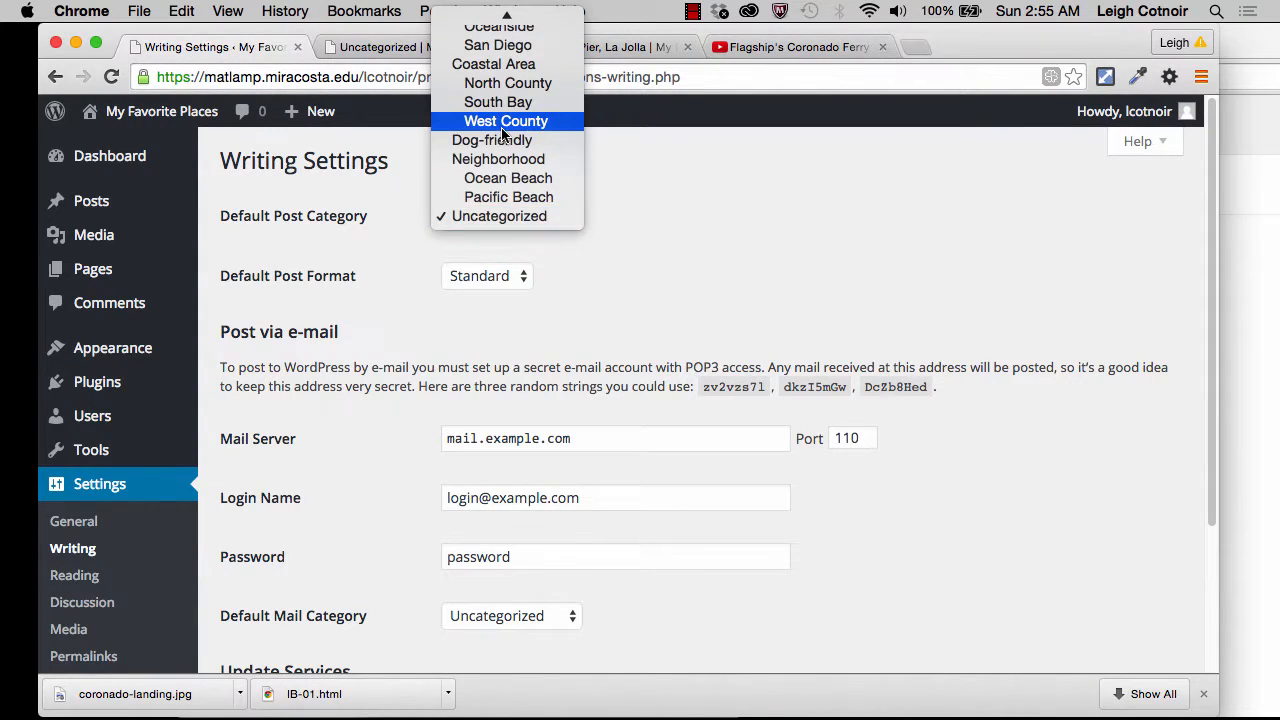
scroll(505, 125, up, 3)
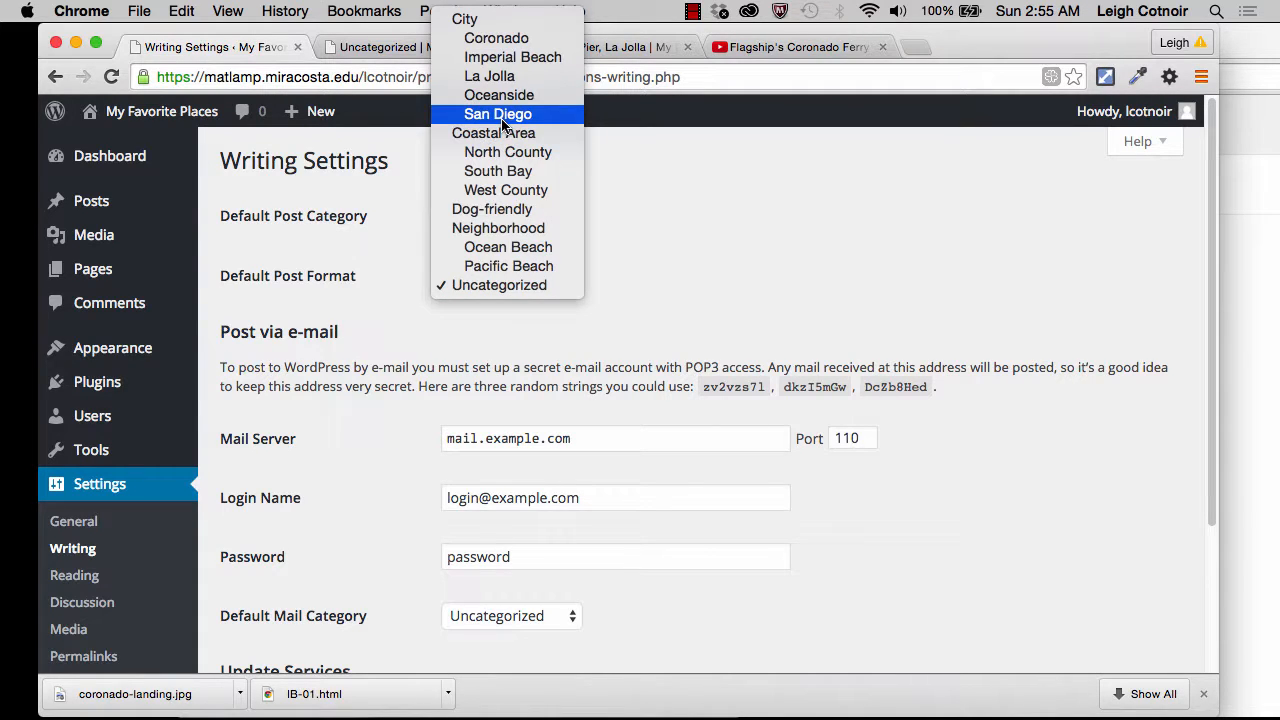
click(503, 120)
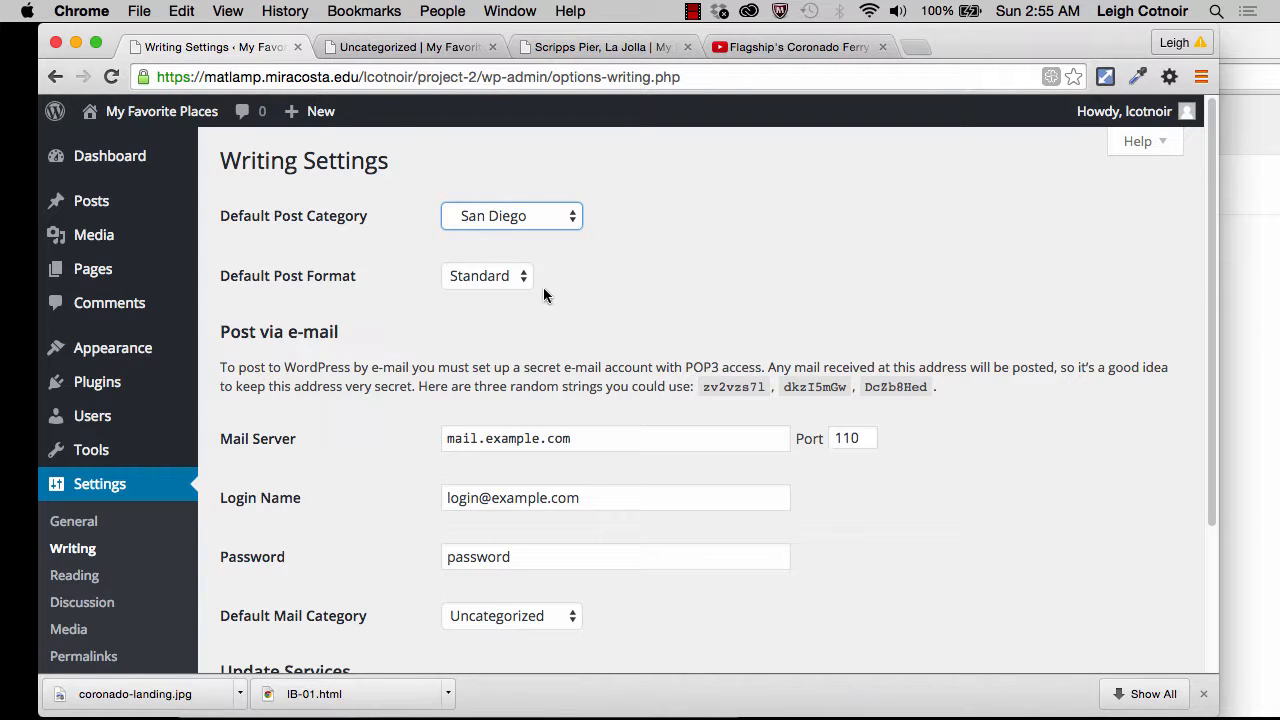
Step: Check the default post format choices, keep Standard and save the writing settings
click(497, 281)
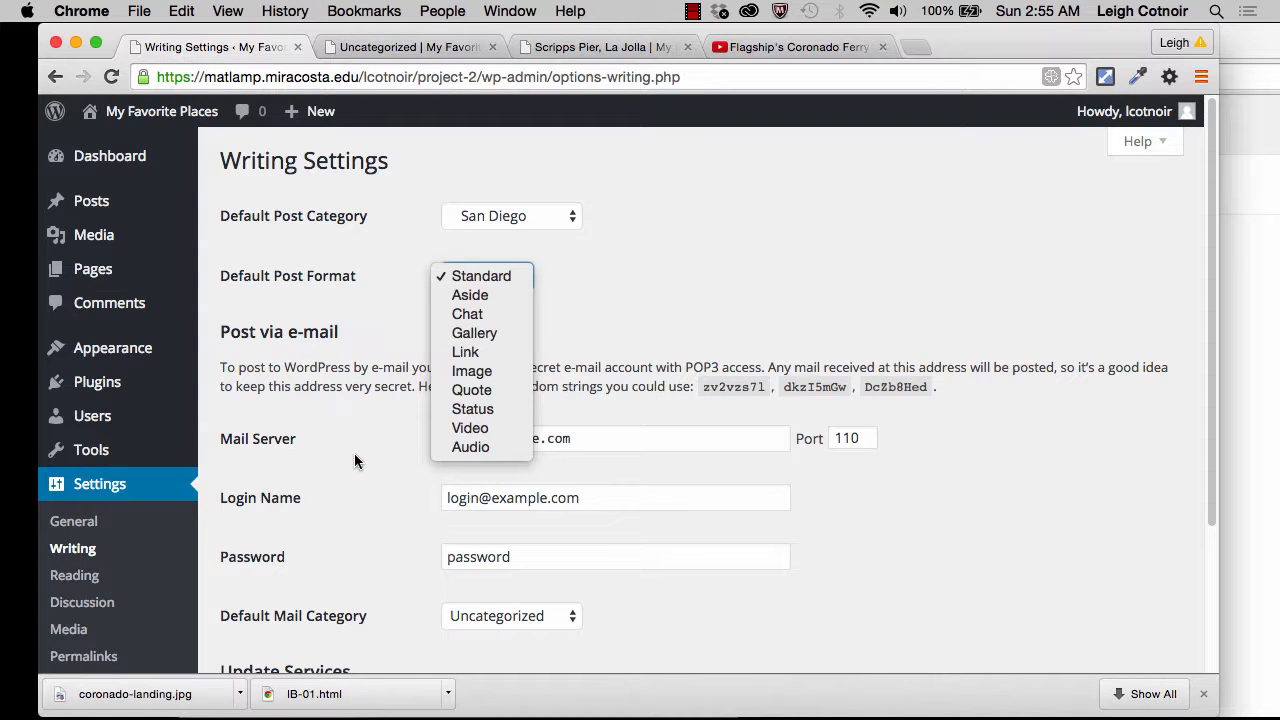
click(674, 237)
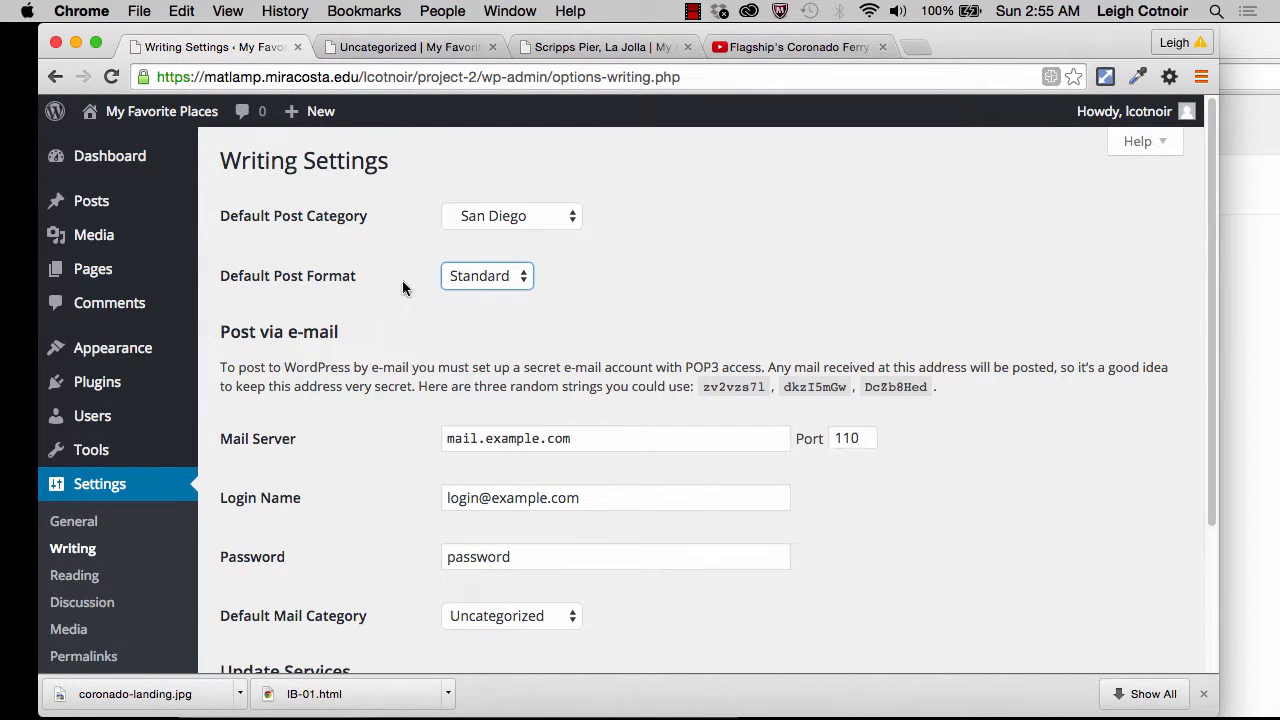
scroll(457, 376, down, 5)
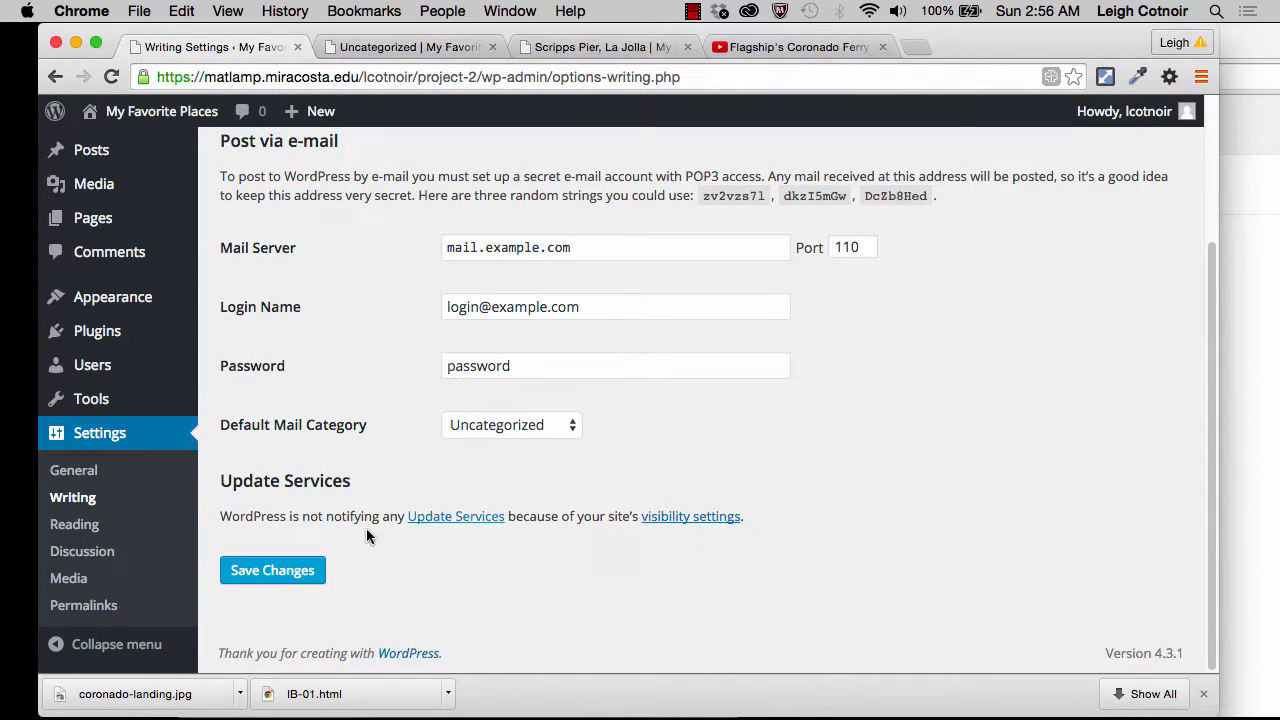
click(272, 575)
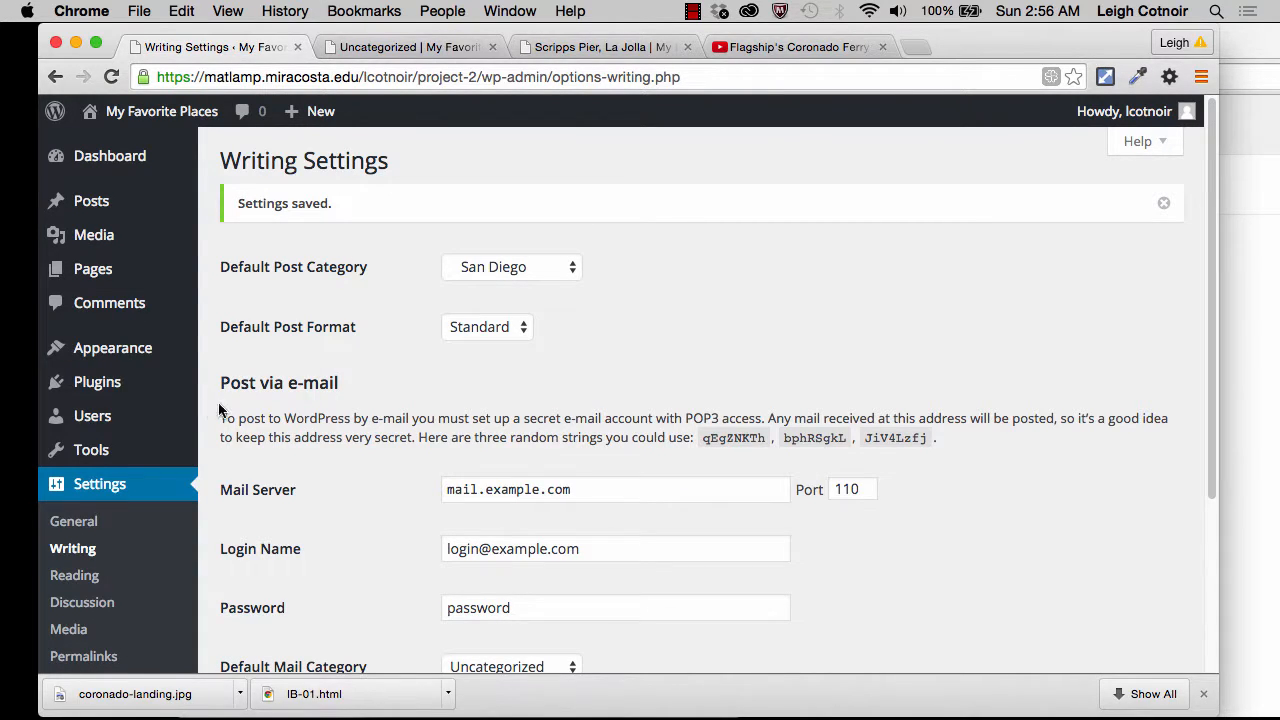
Step: Browse the themes available to add, preview the featured BIG PIX theme and examine its description and sample page
mouse_move(123, 362)
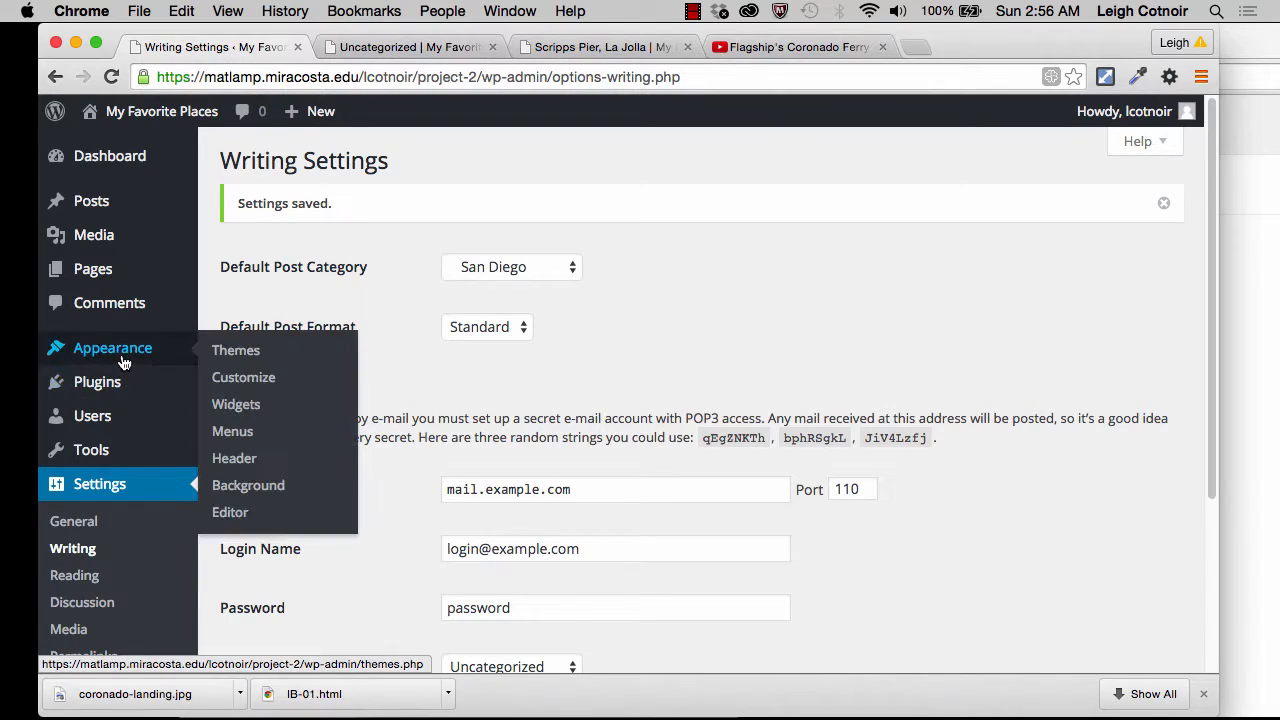
click(249, 355)
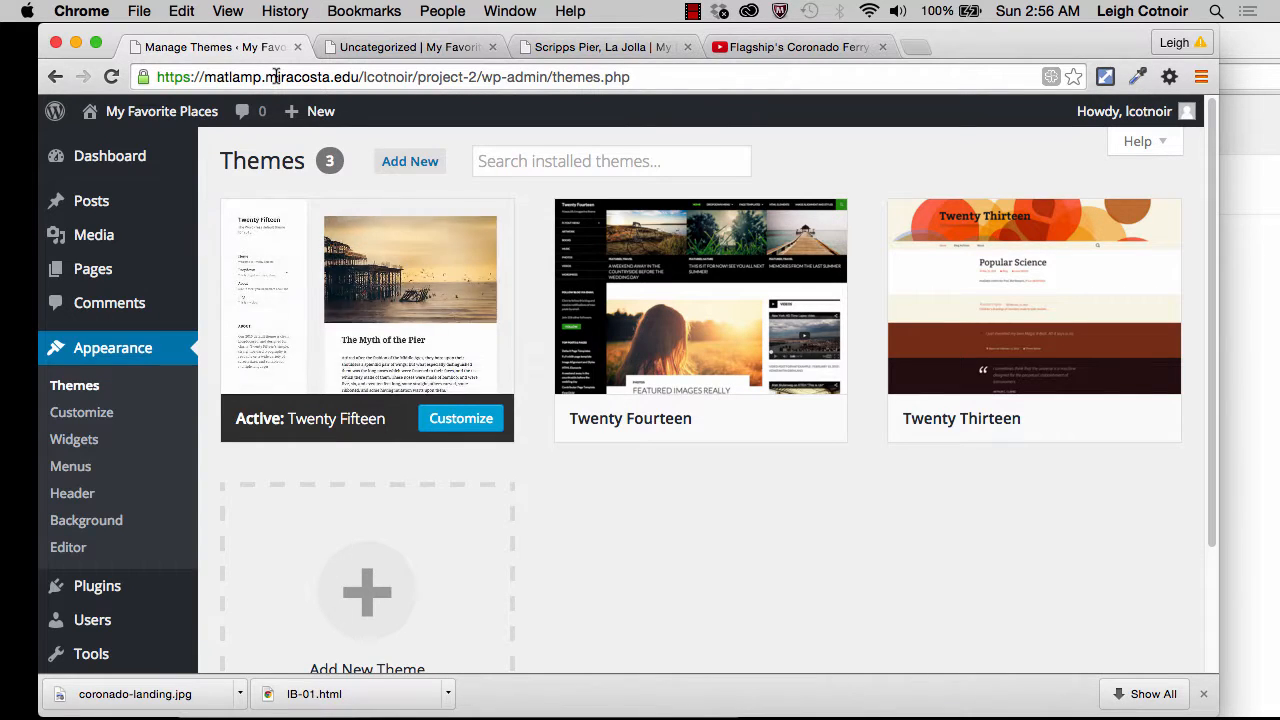
click(408, 176)
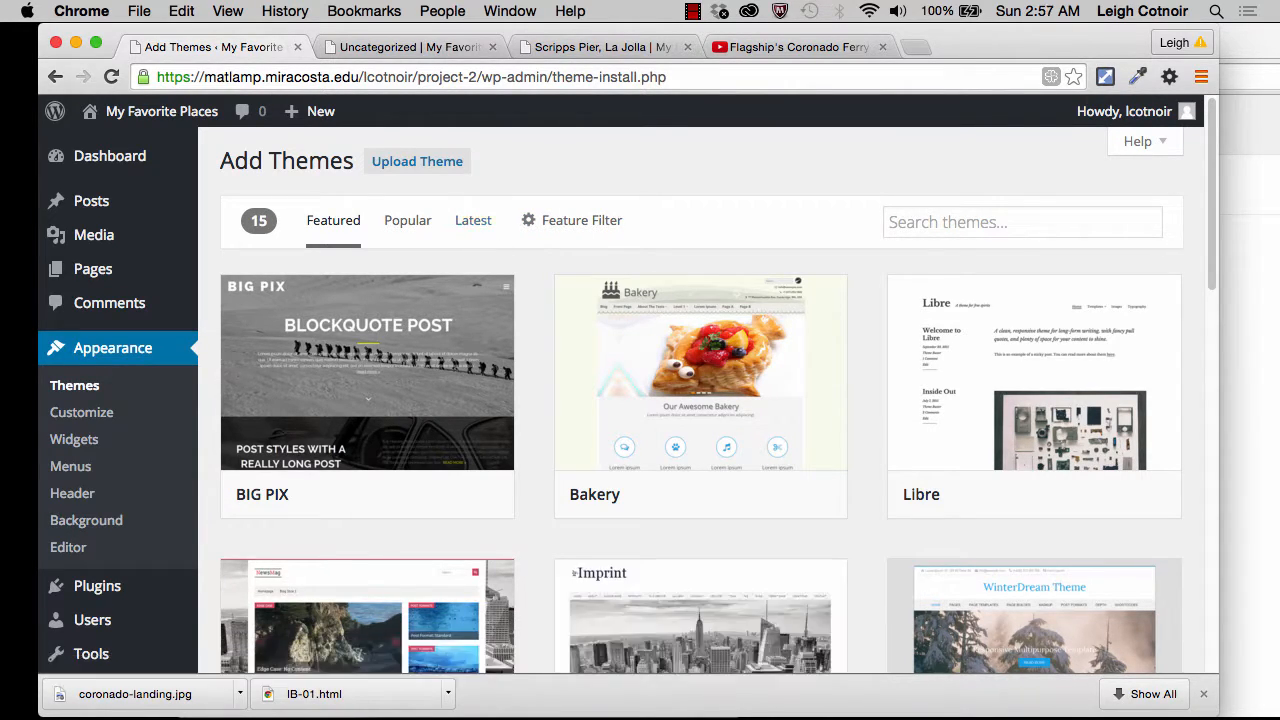
mouse_move(397, 337)
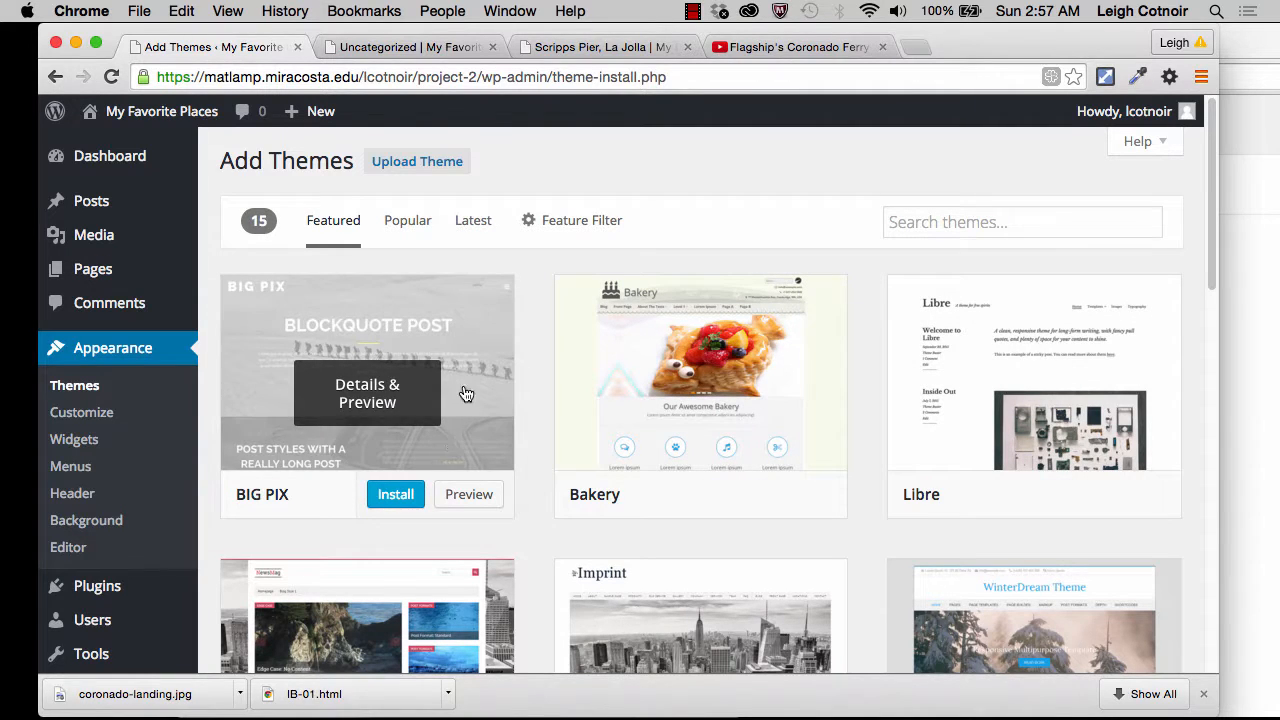
click(470, 495)
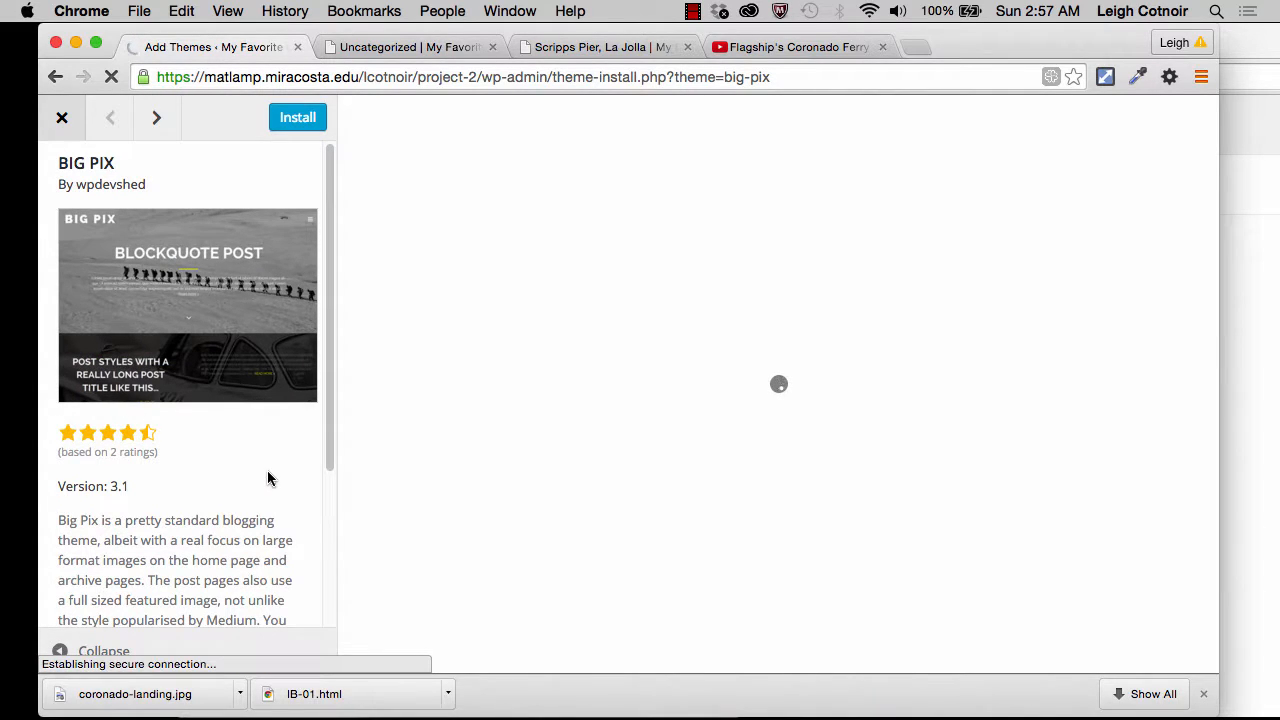
scroll(268, 478, down, 2)
scroll(268, 478, down, 3)
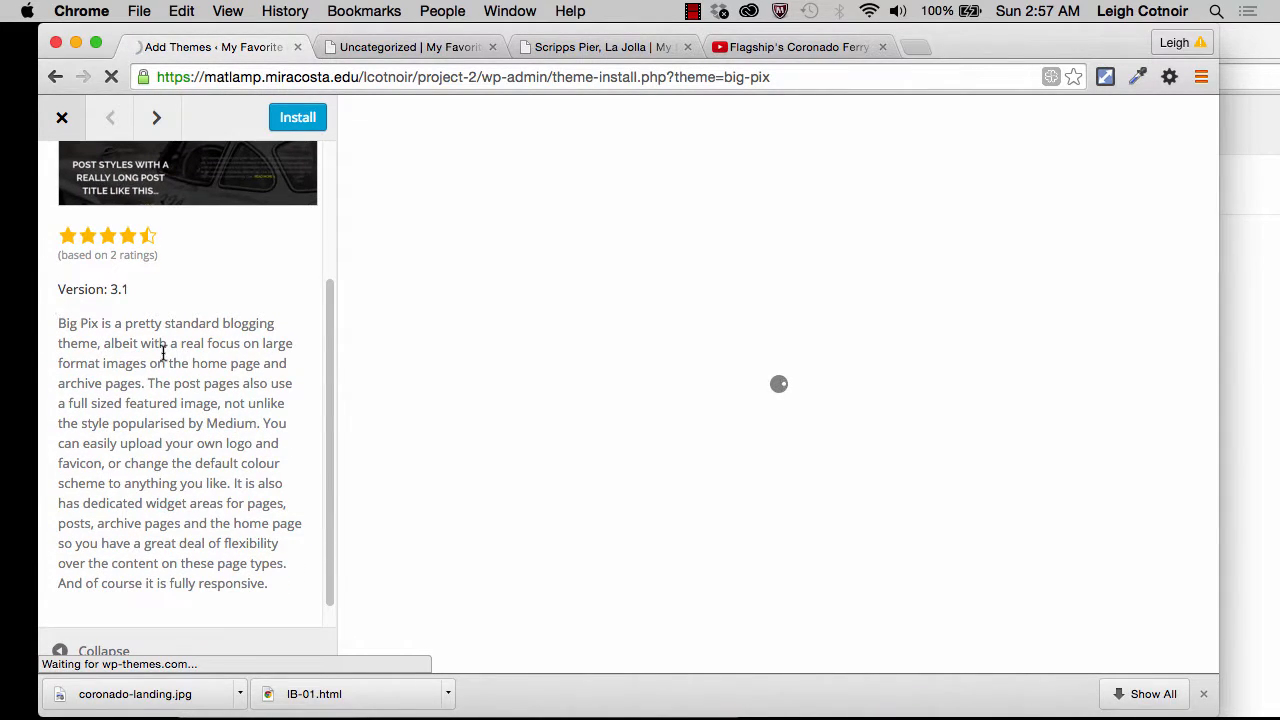
scroll(180, 590, down, 1)
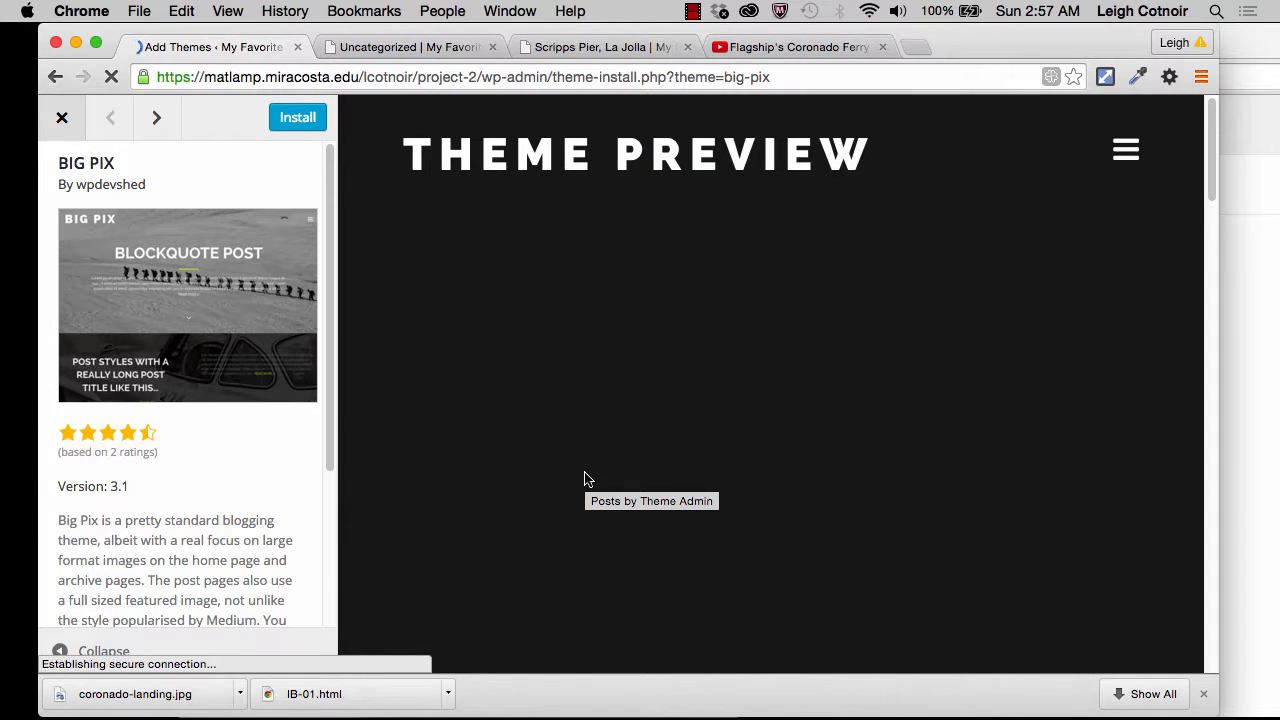
scroll(724, 421, down, 3)
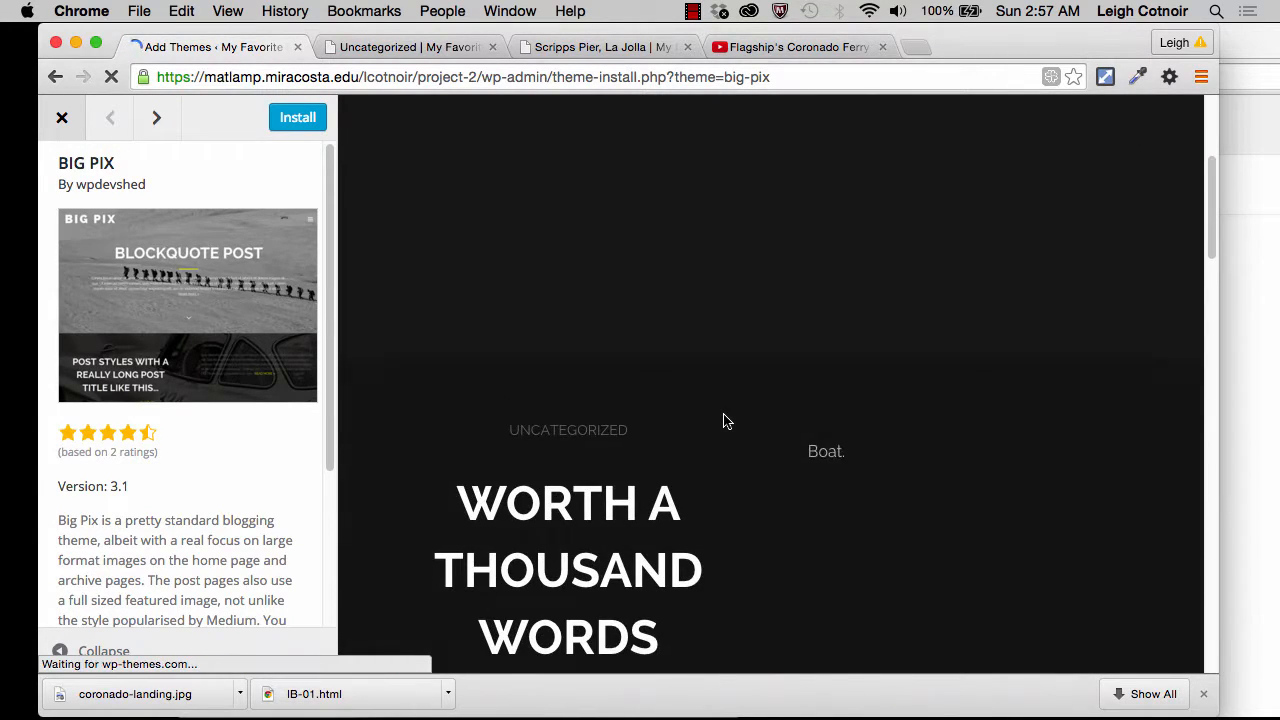
scroll(727, 421, down, 2)
scroll(727, 421, up, 5)
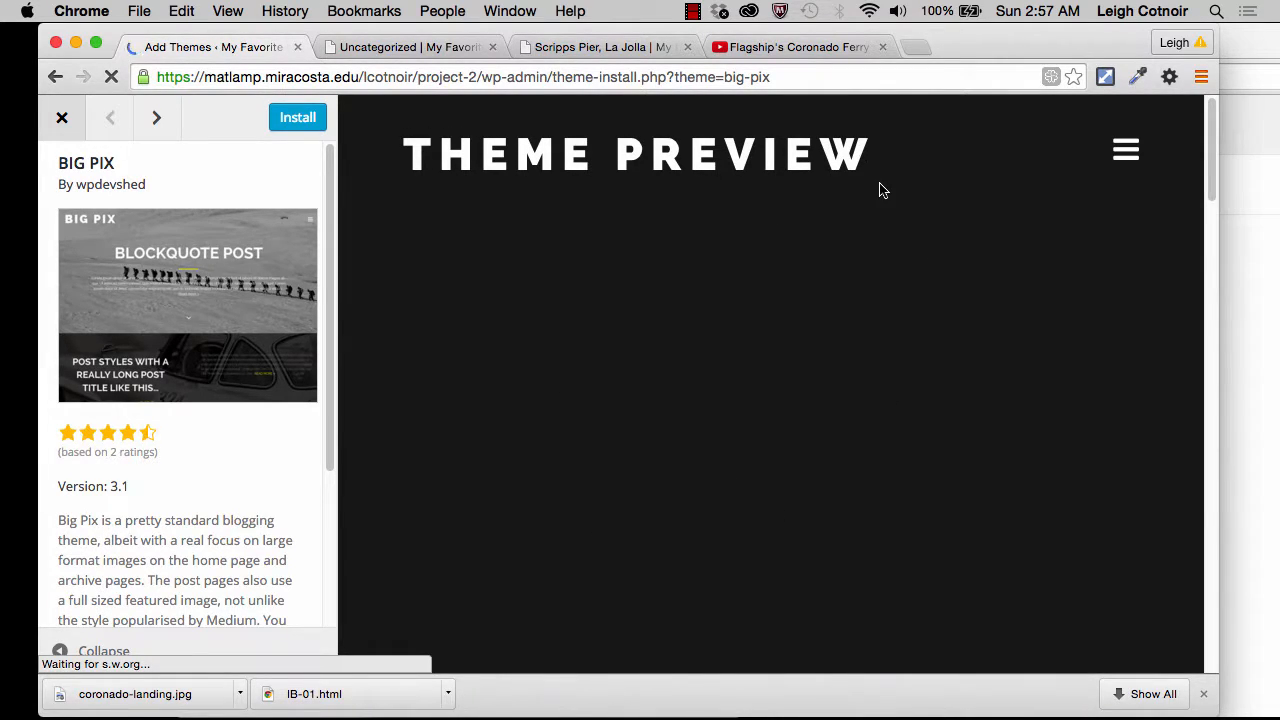
Step: Open and close the slide-out widget area in the BIG PIX preview and examine the sample posts down to the footer
click(1135, 150)
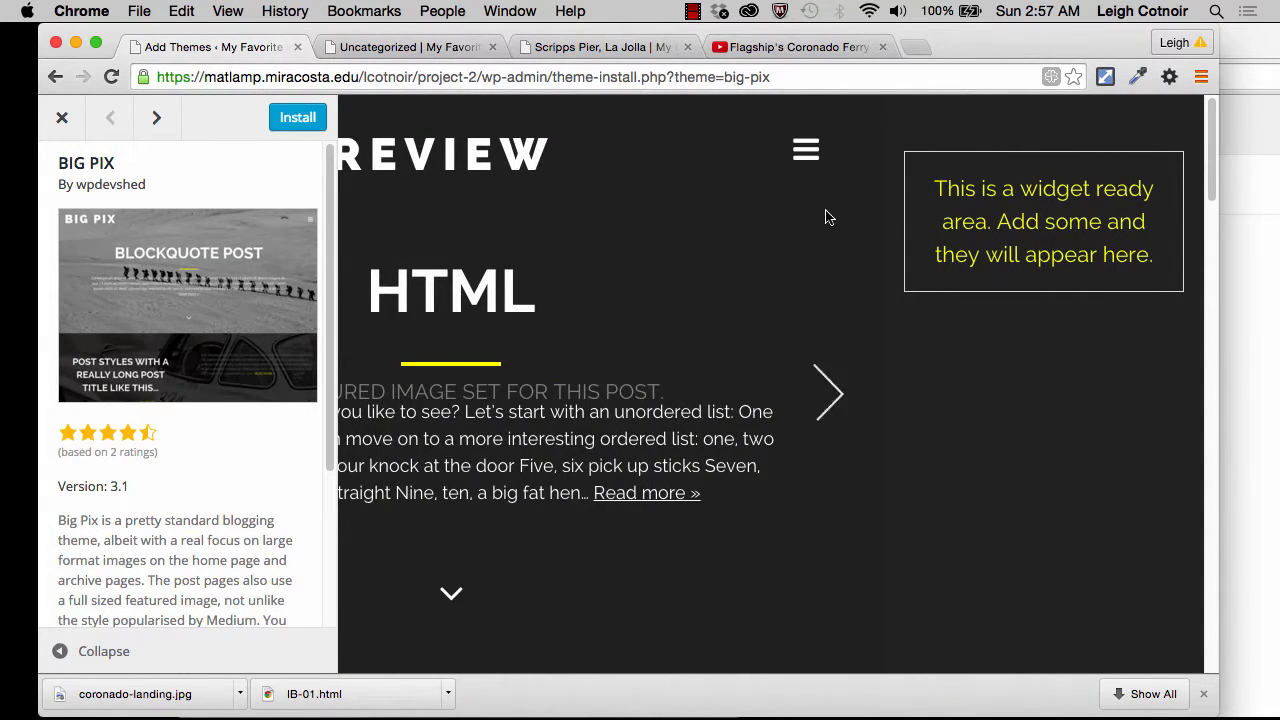
click(801, 160)
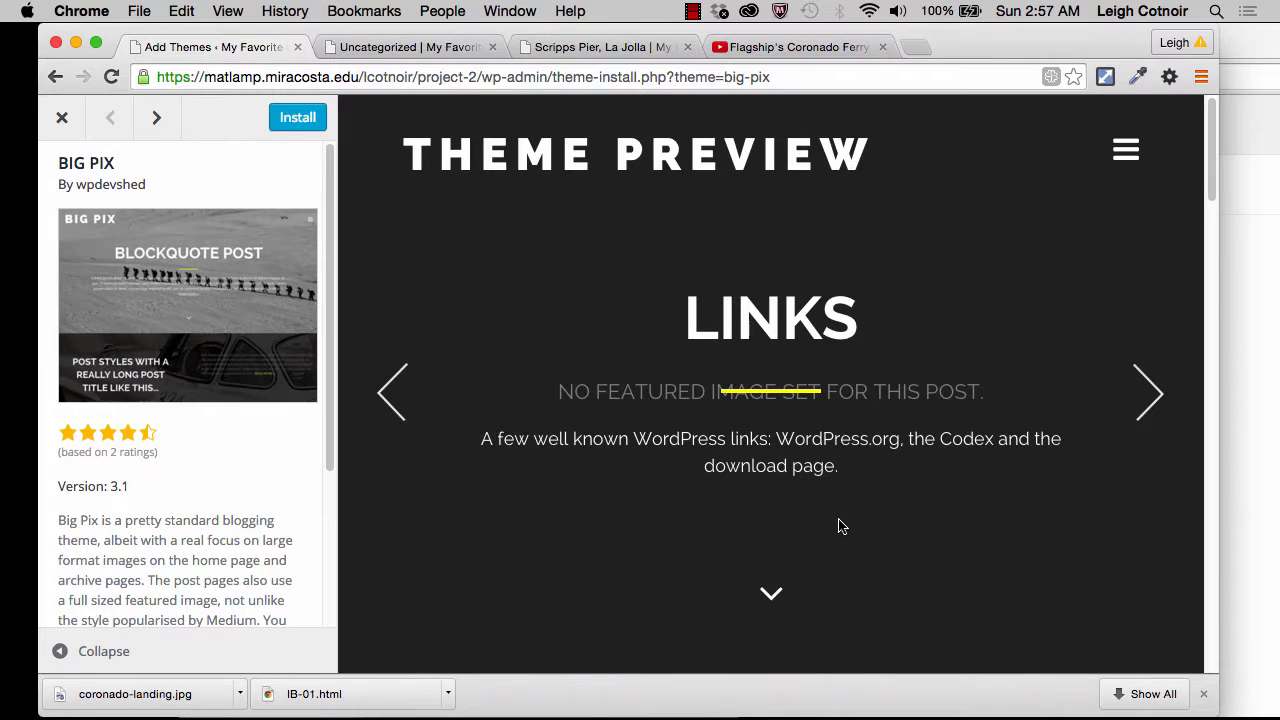
scroll(840, 527, down, 10)
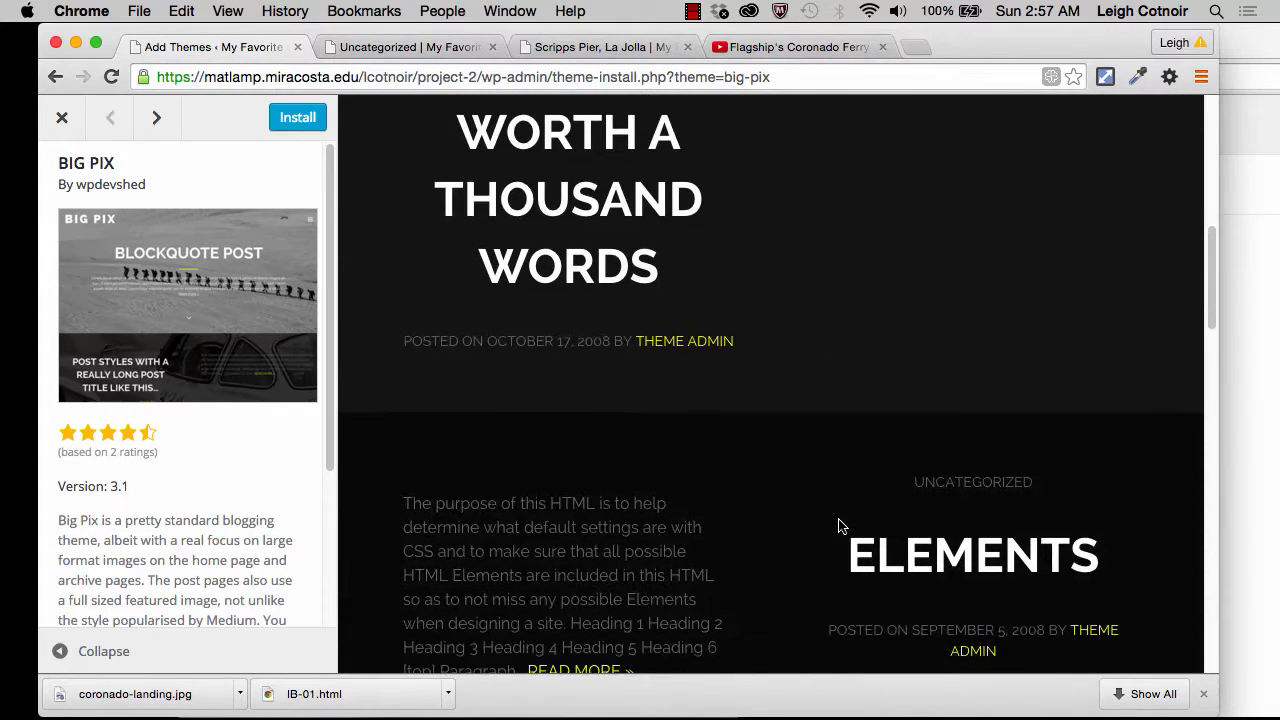
scroll(586, 323, up, 4)
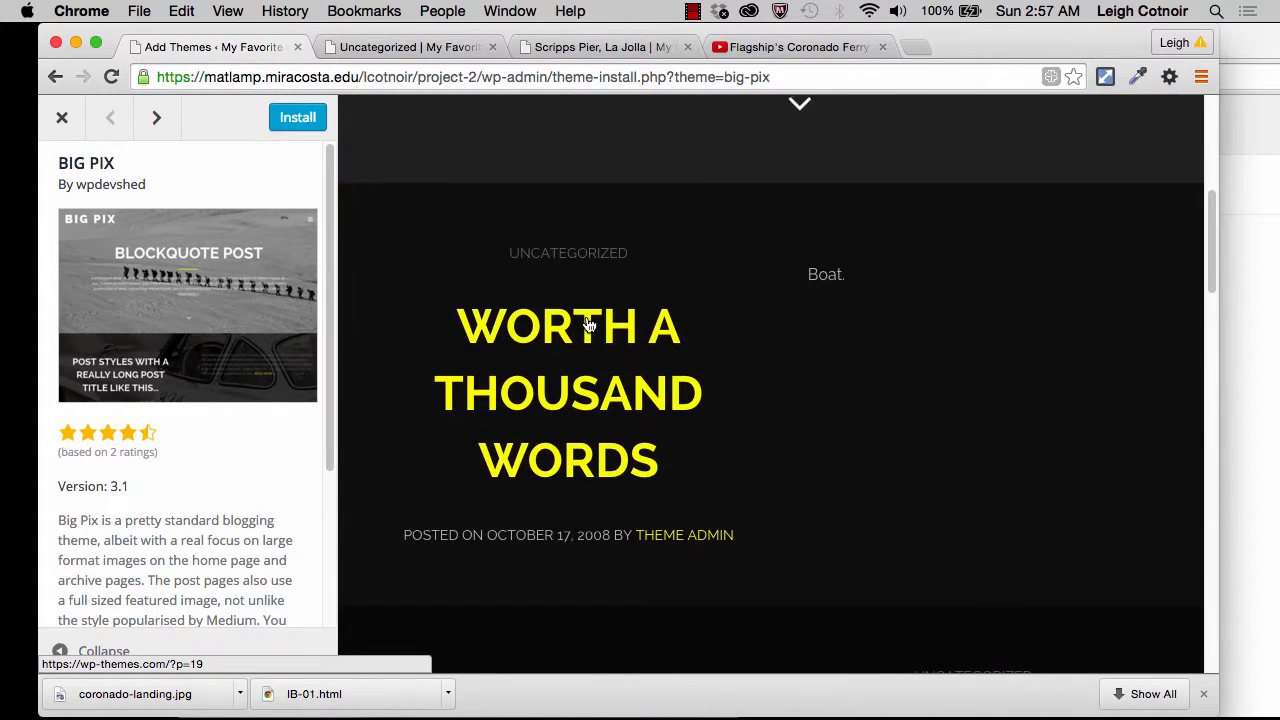
scroll(716, 425, down, 7)
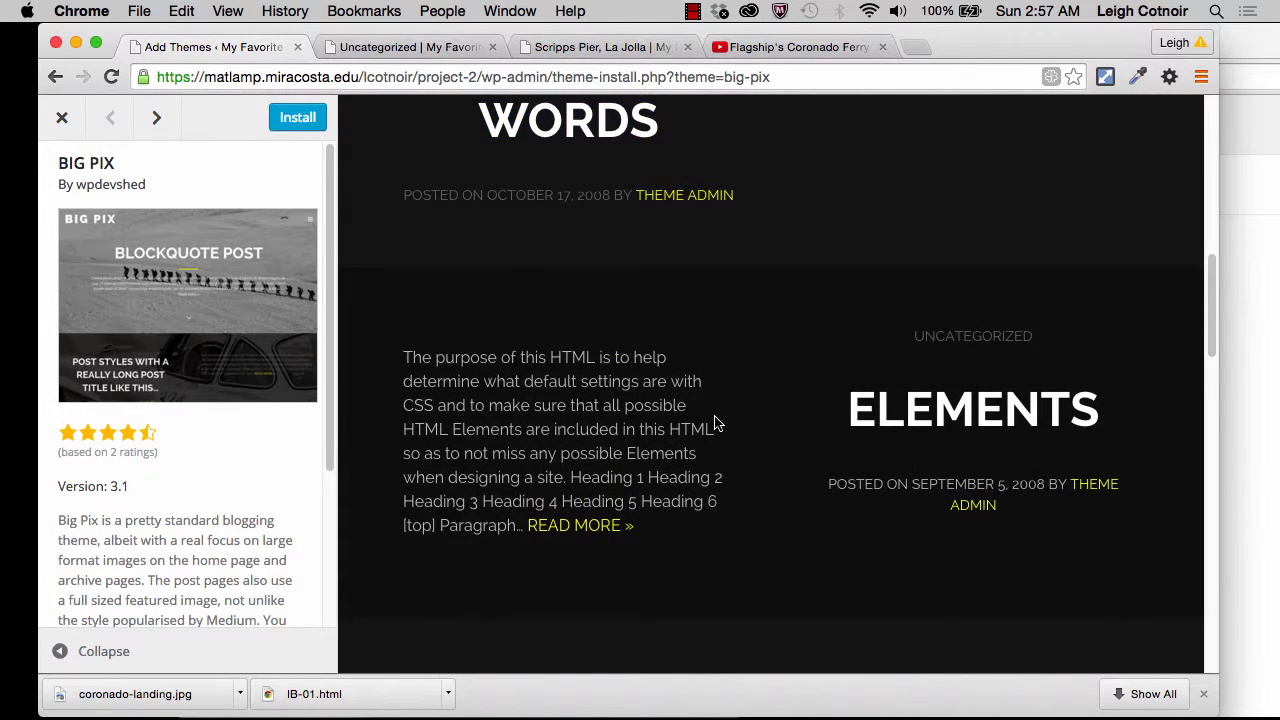
scroll(716, 425, down, 18)
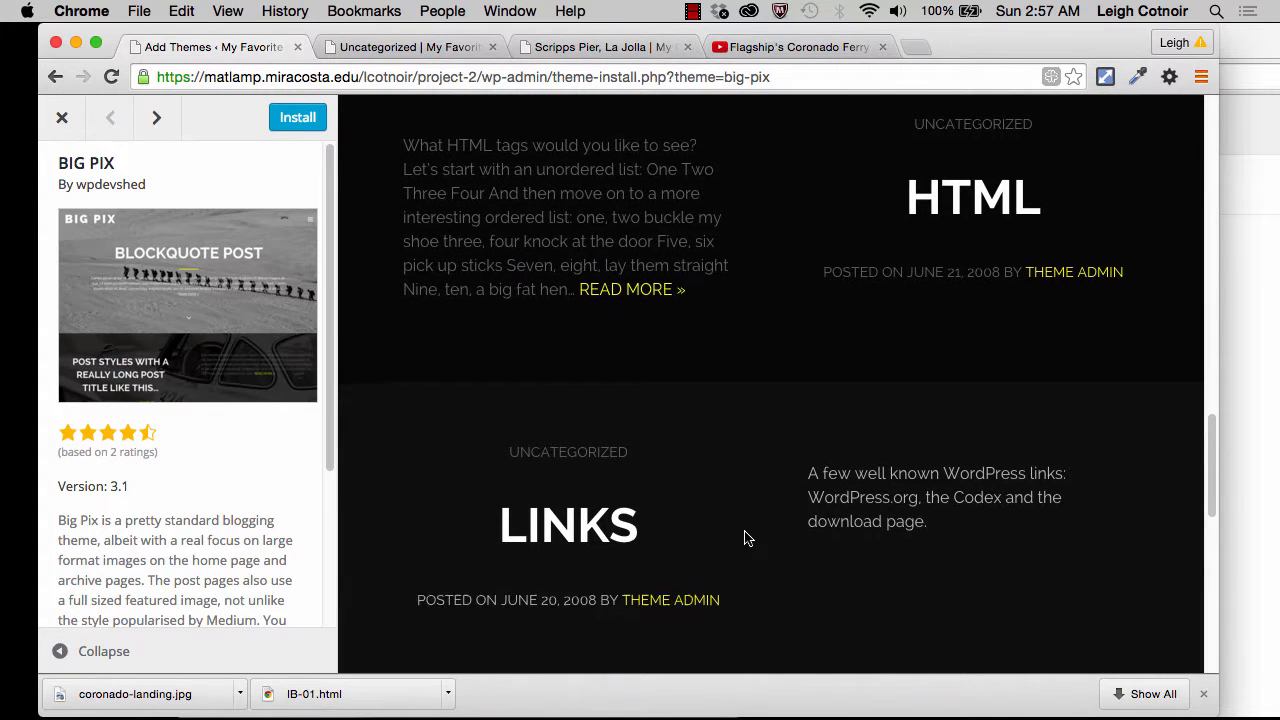
scroll(745, 538, down, 8)
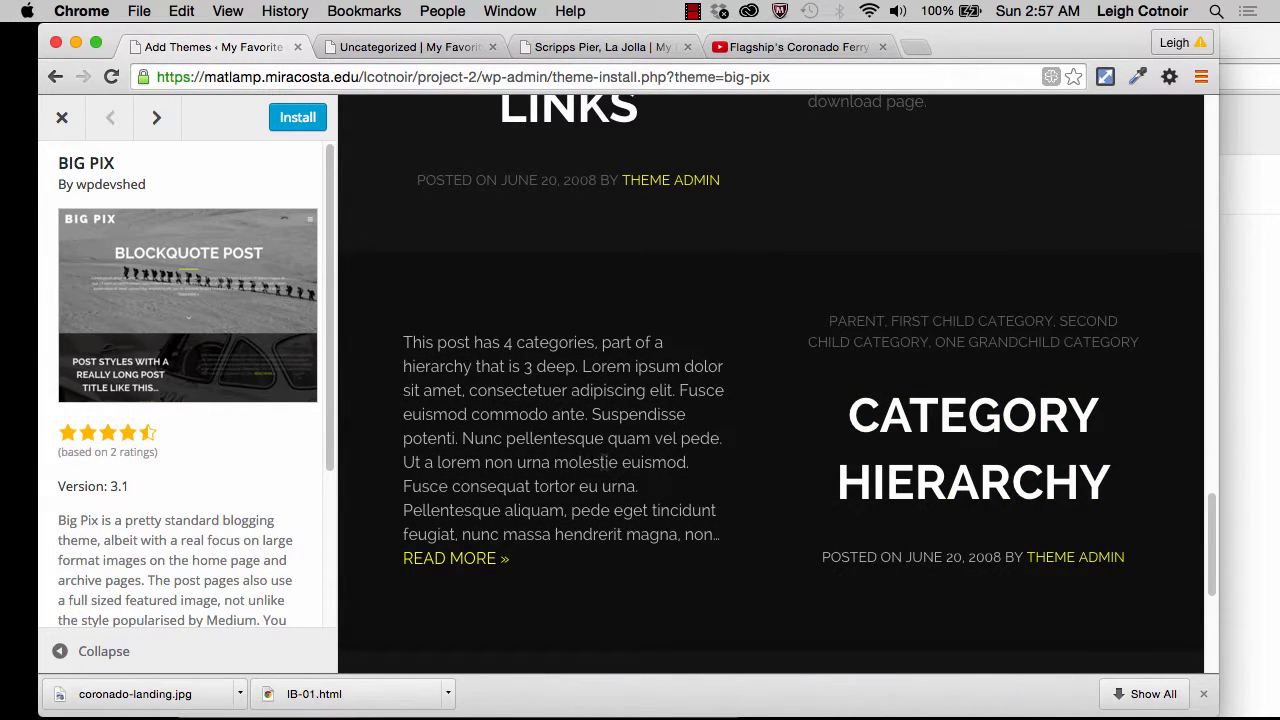
scroll(605, 470, down, 8)
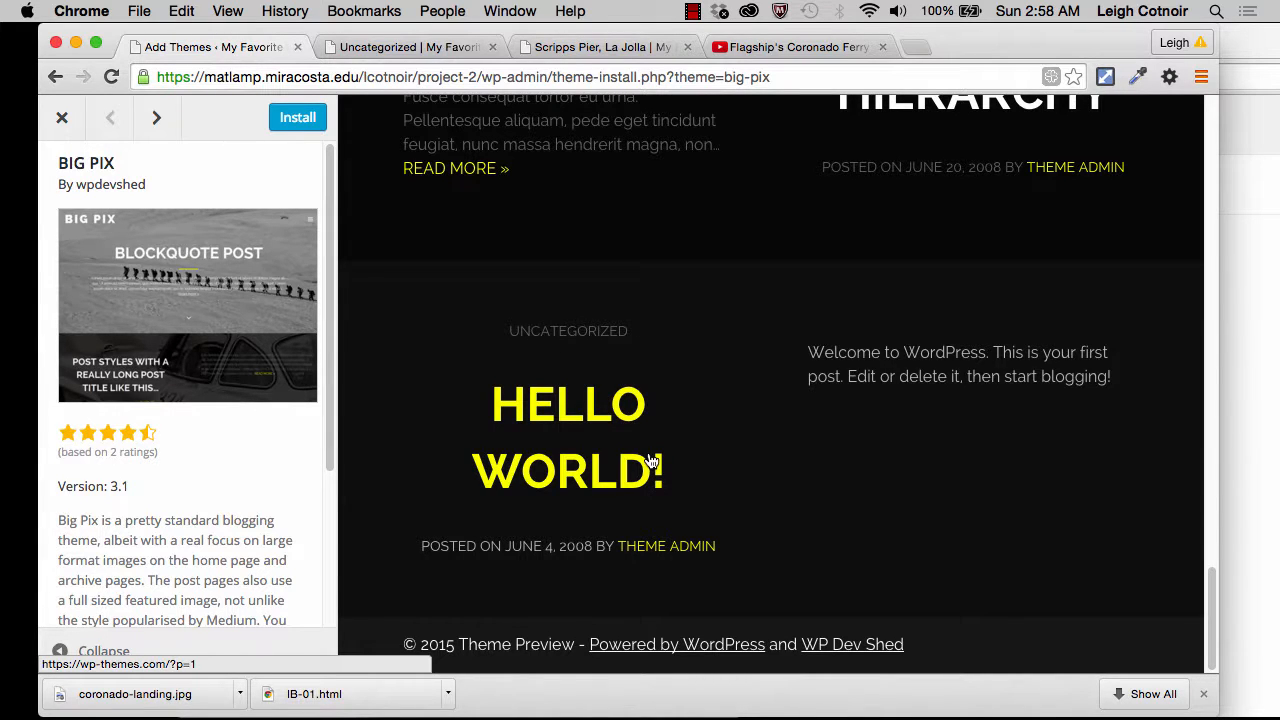
scroll(650, 462, up, 15)
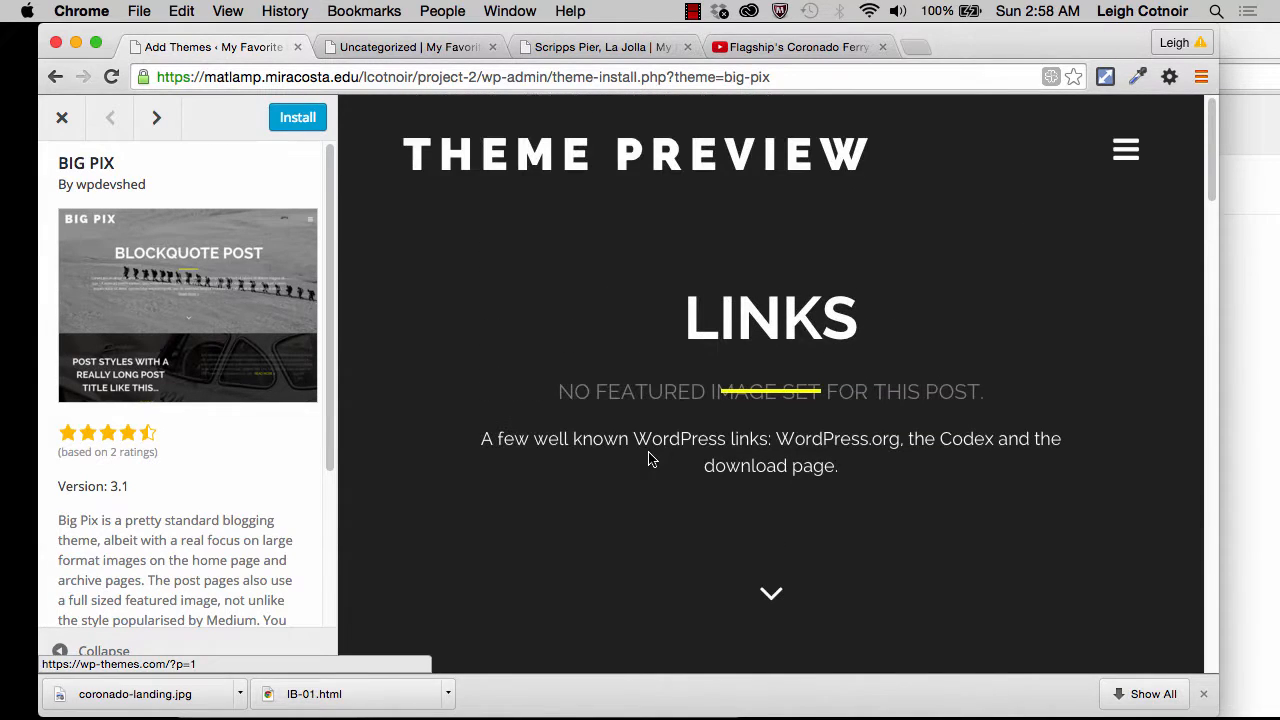
Step: Install the BIG PIX theme, entering the FTP/SSH password and keeping SSH2 as the connection type
click(297, 118)
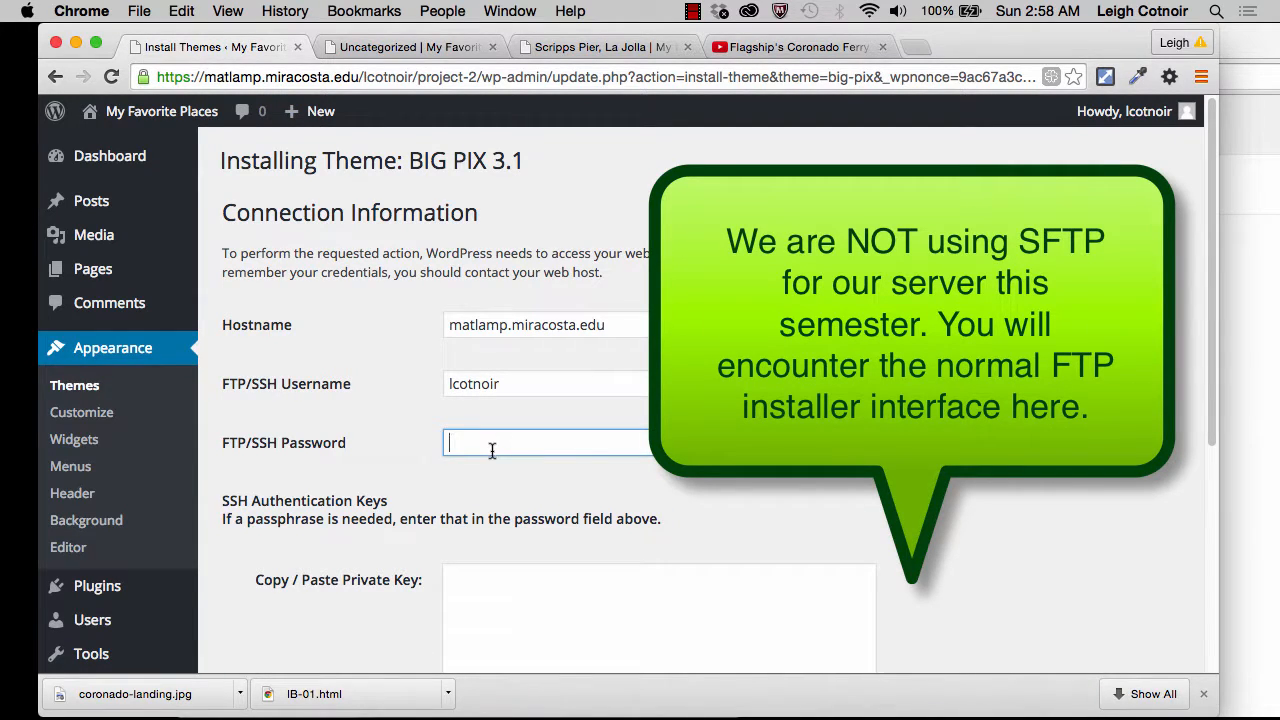
text(•••••••••)
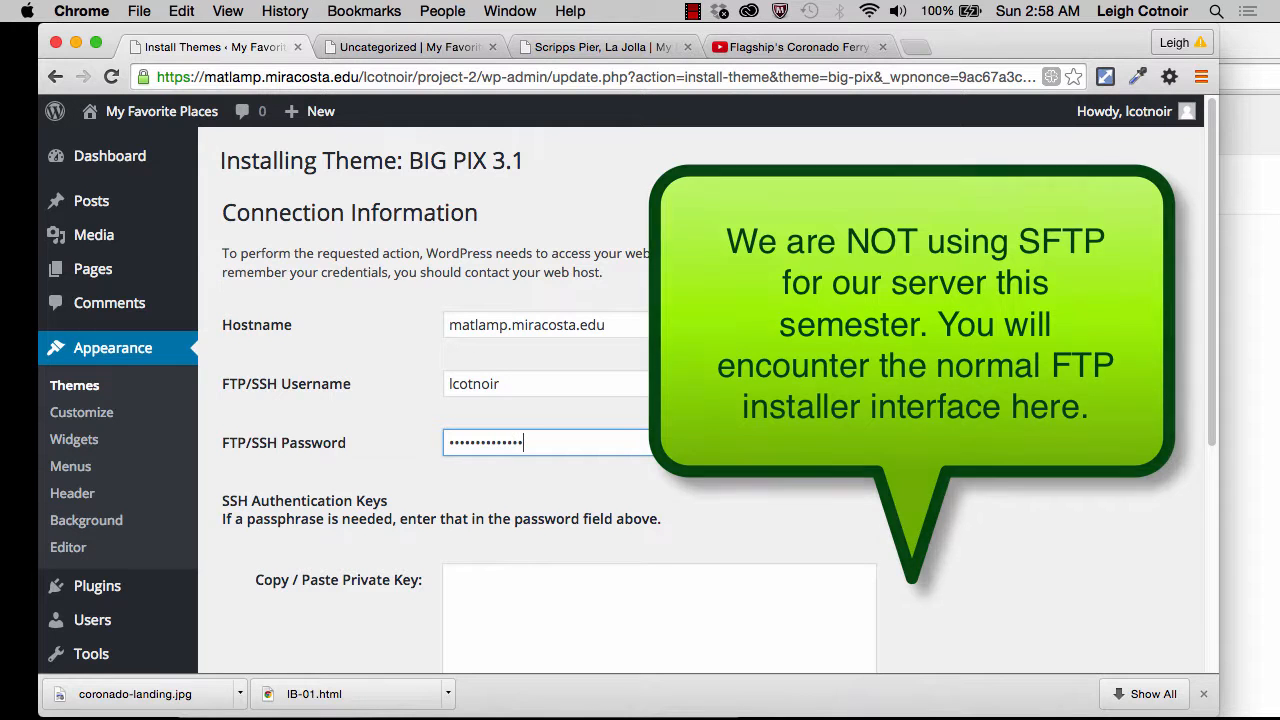
scroll(553, 565, down, 5)
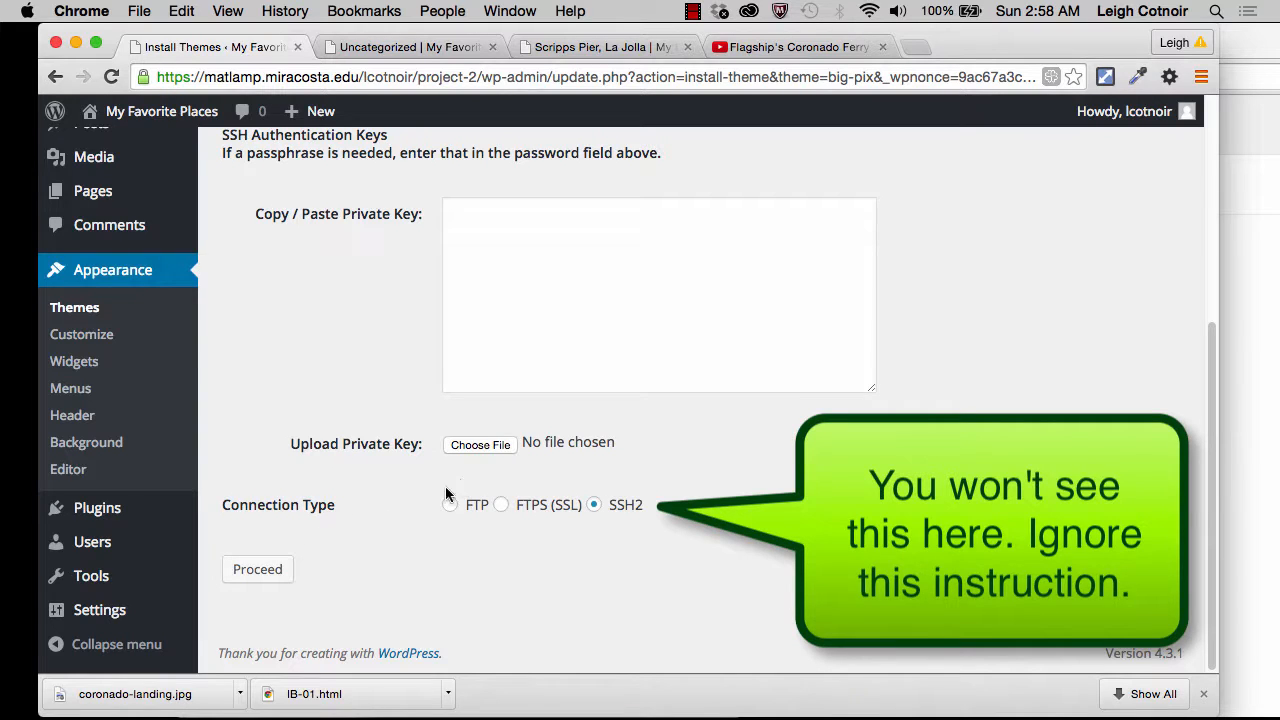
click(257, 569)
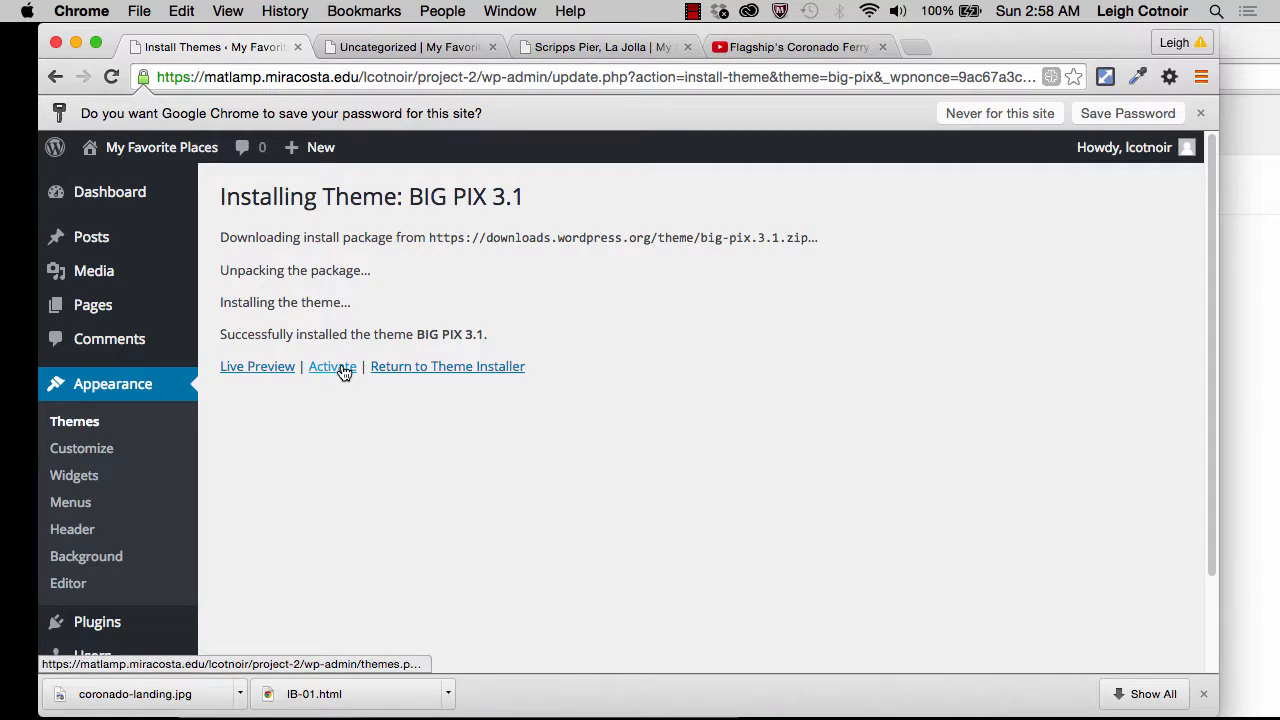
Step: Activate the BIG PIX theme and look over the installed themes and the theme's appearance options
click(343, 369)
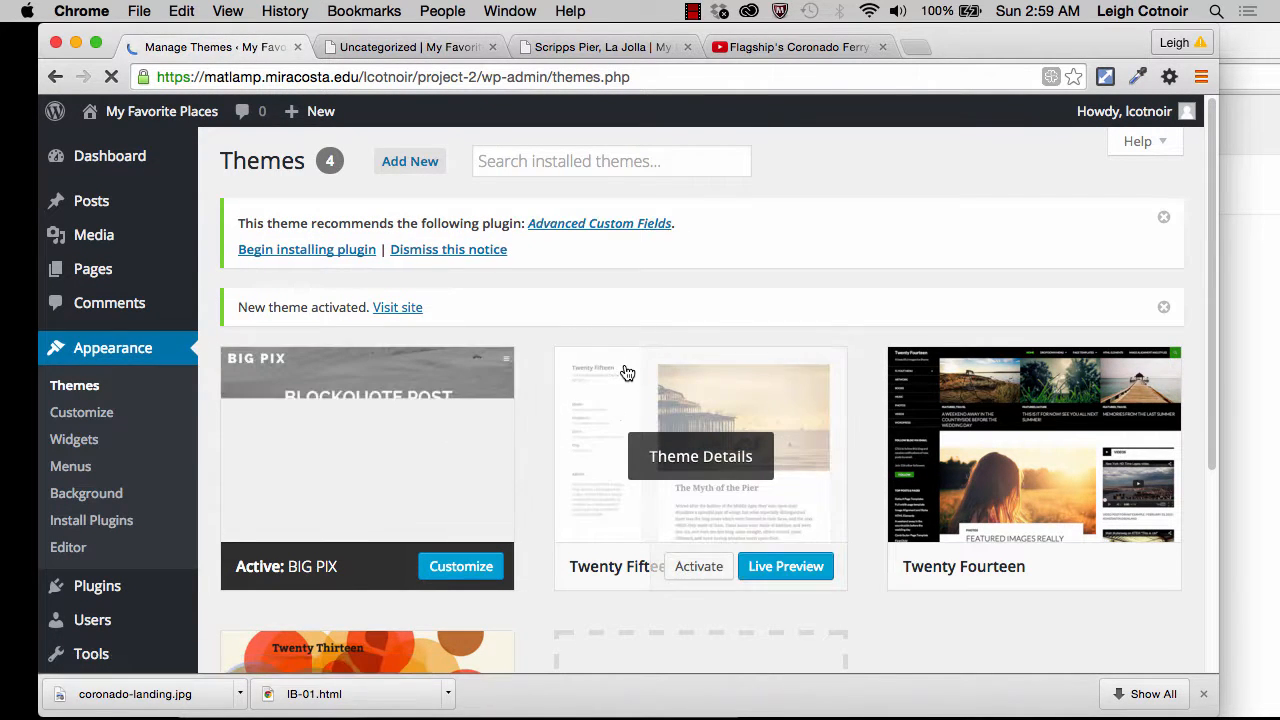
scroll(625, 371, down, 2)
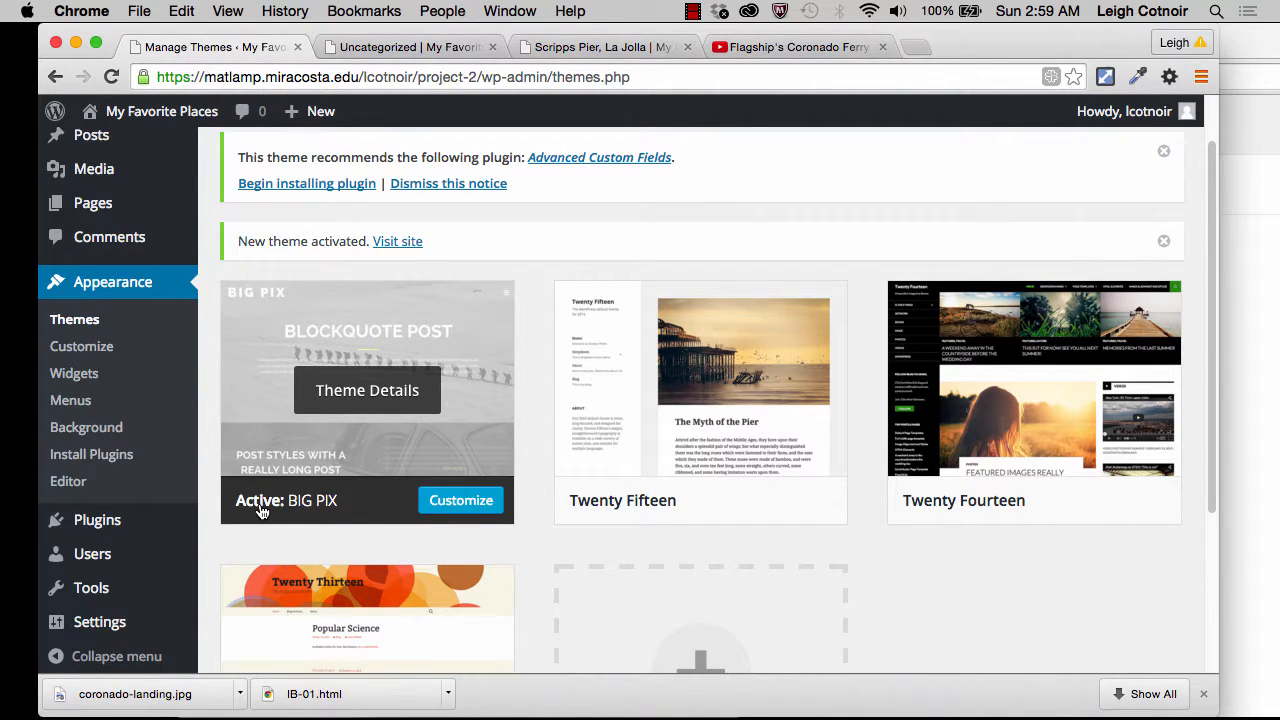
scroll(70, 375, up, 2)
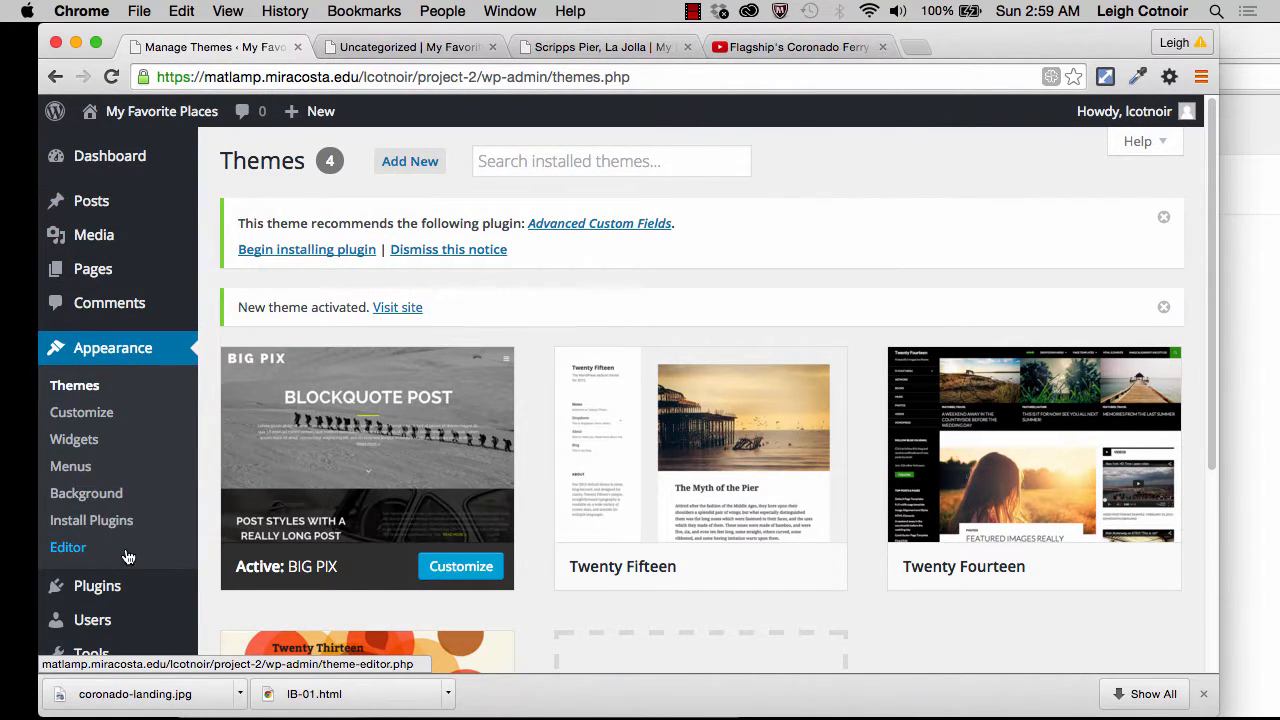
scroll(127, 557, down, 5)
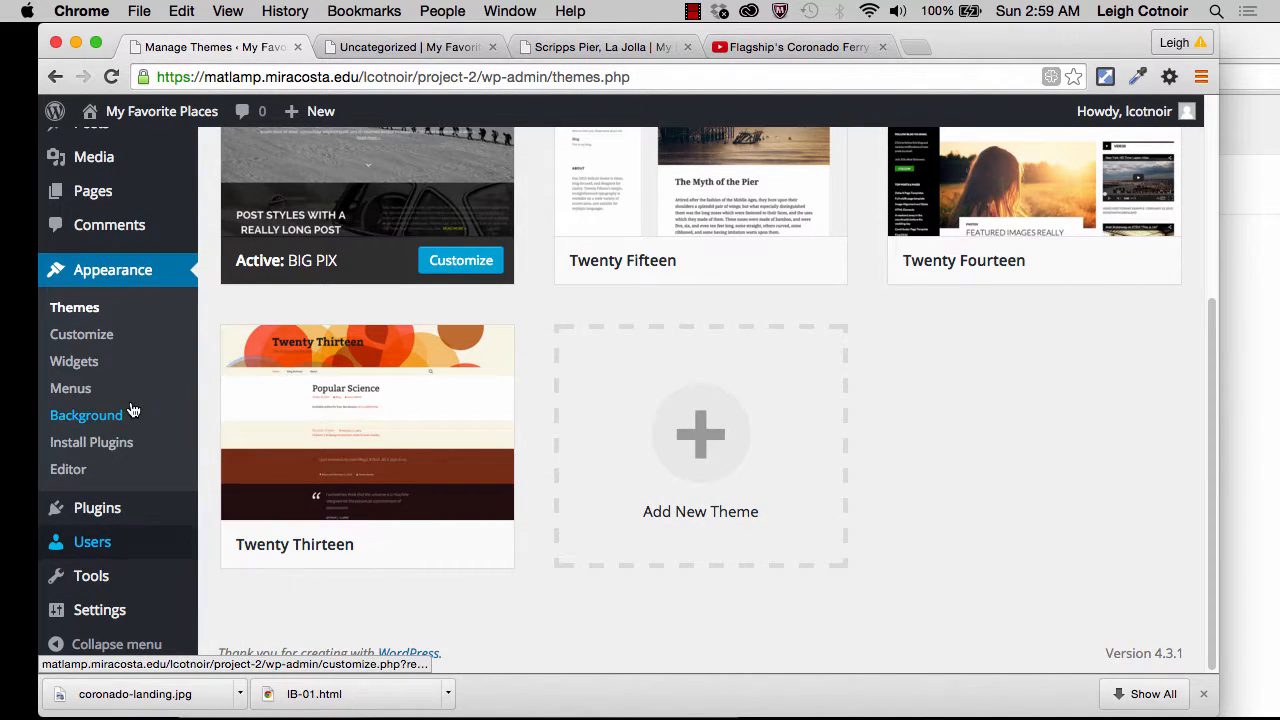
scroll(116, 230, up, 5)
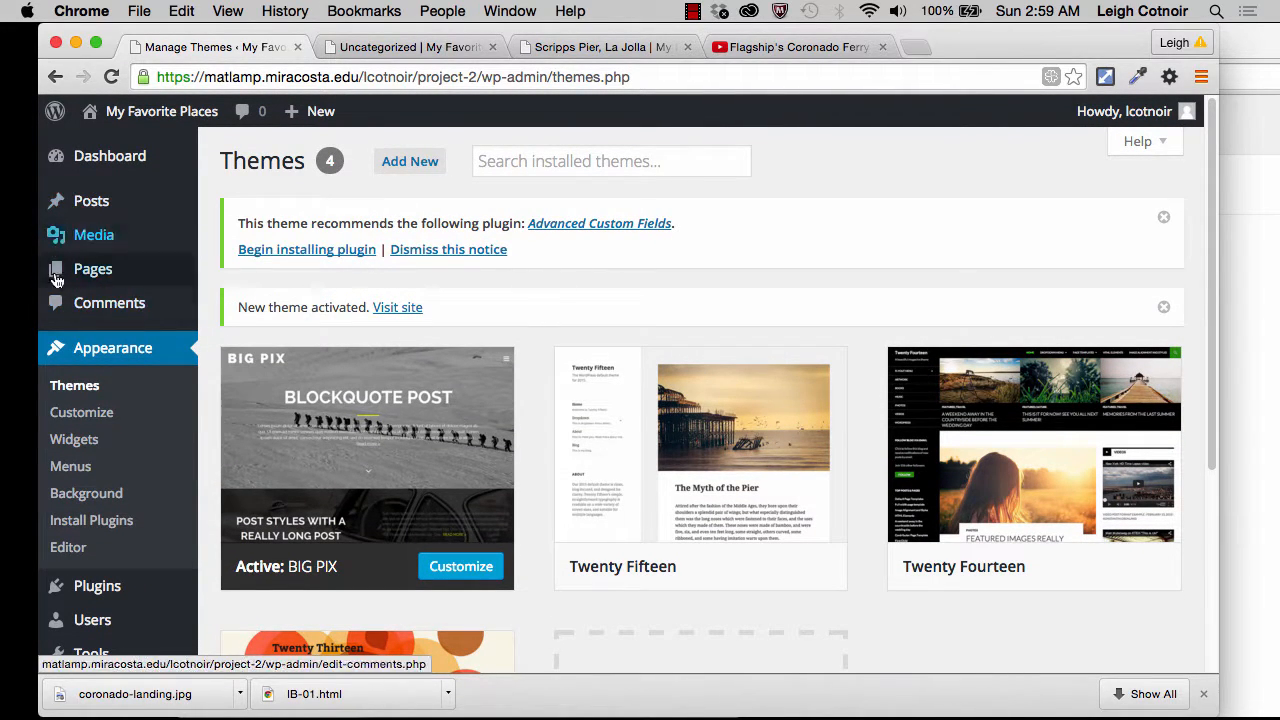
mouse_move(110, 284)
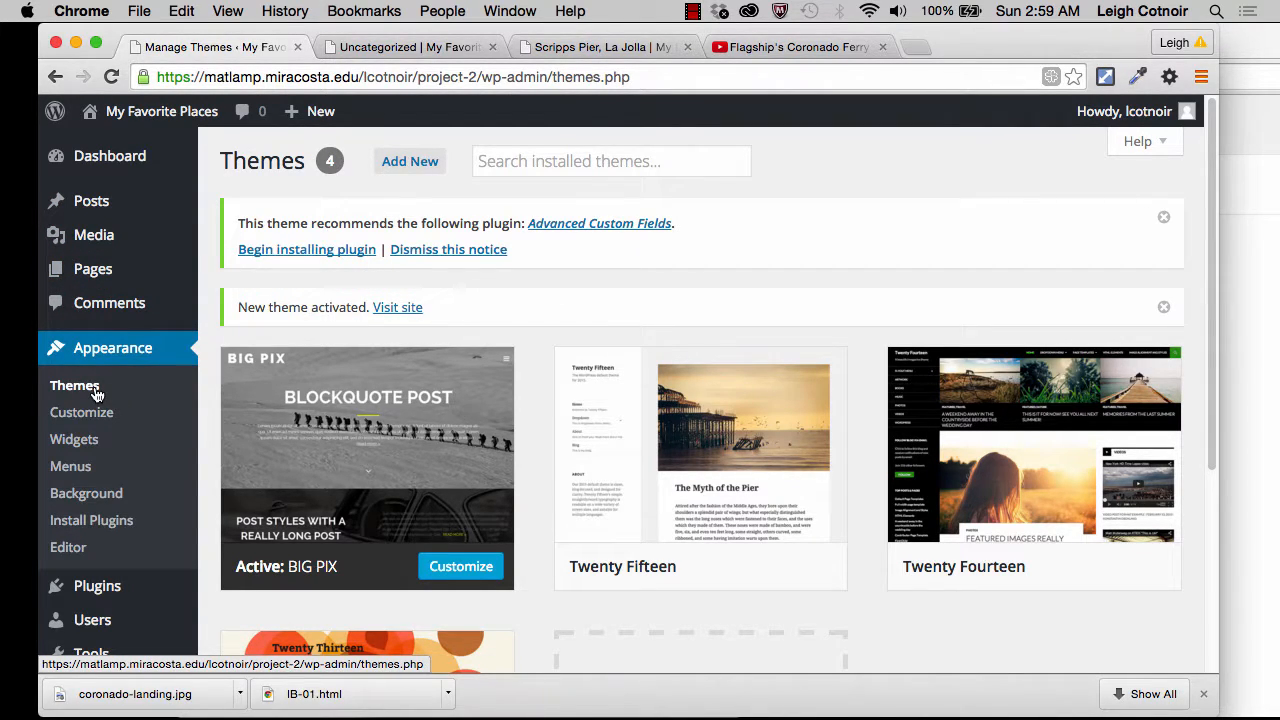
Step: Open the widget settings, examine the available widgets and the theme's widget areas, and return to the installed themes
click(74, 444)
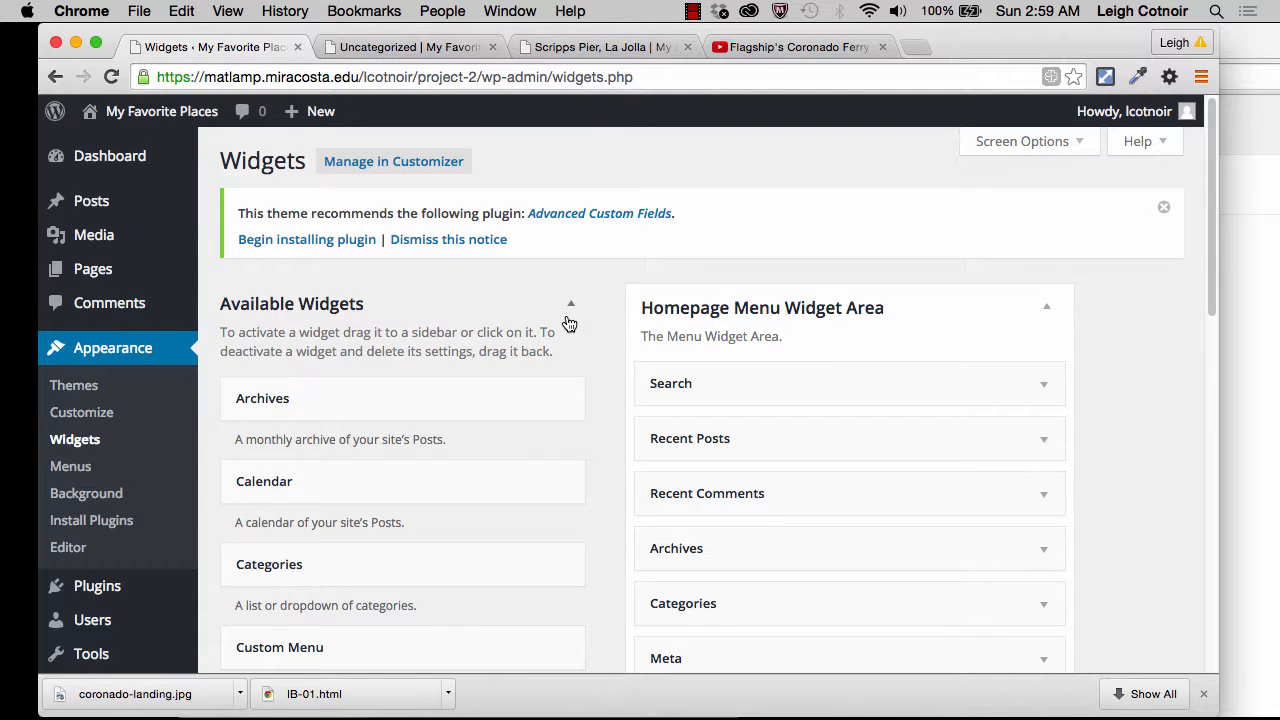
scroll(567, 322, down, 5)
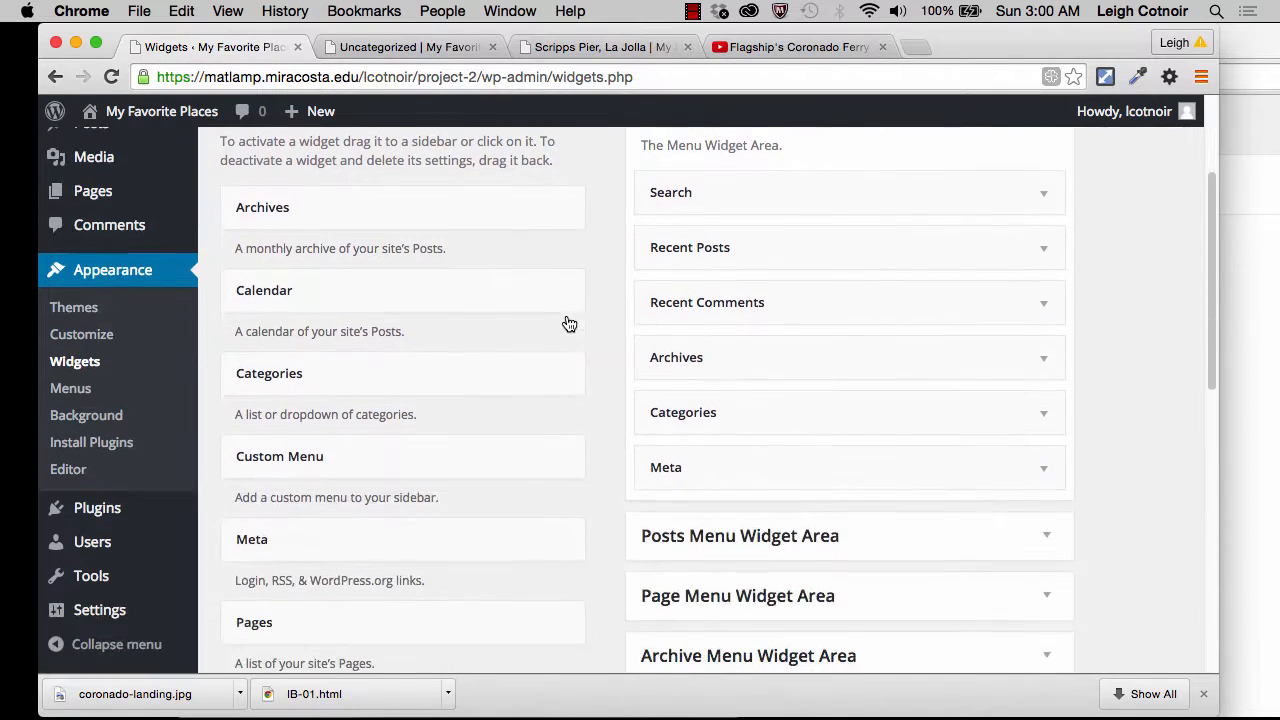
scroll(567, 322, down, 3)
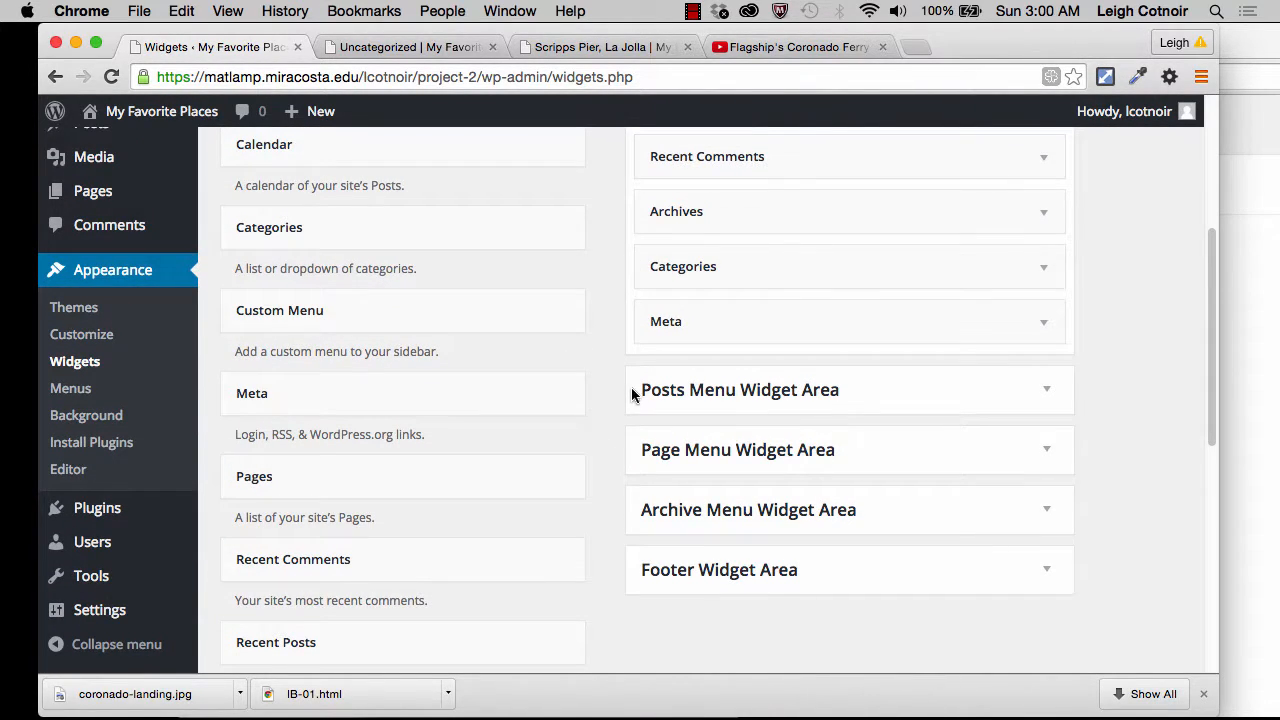
scroll(628, 390, up, 7)
scroll(628, 390, down, 5)
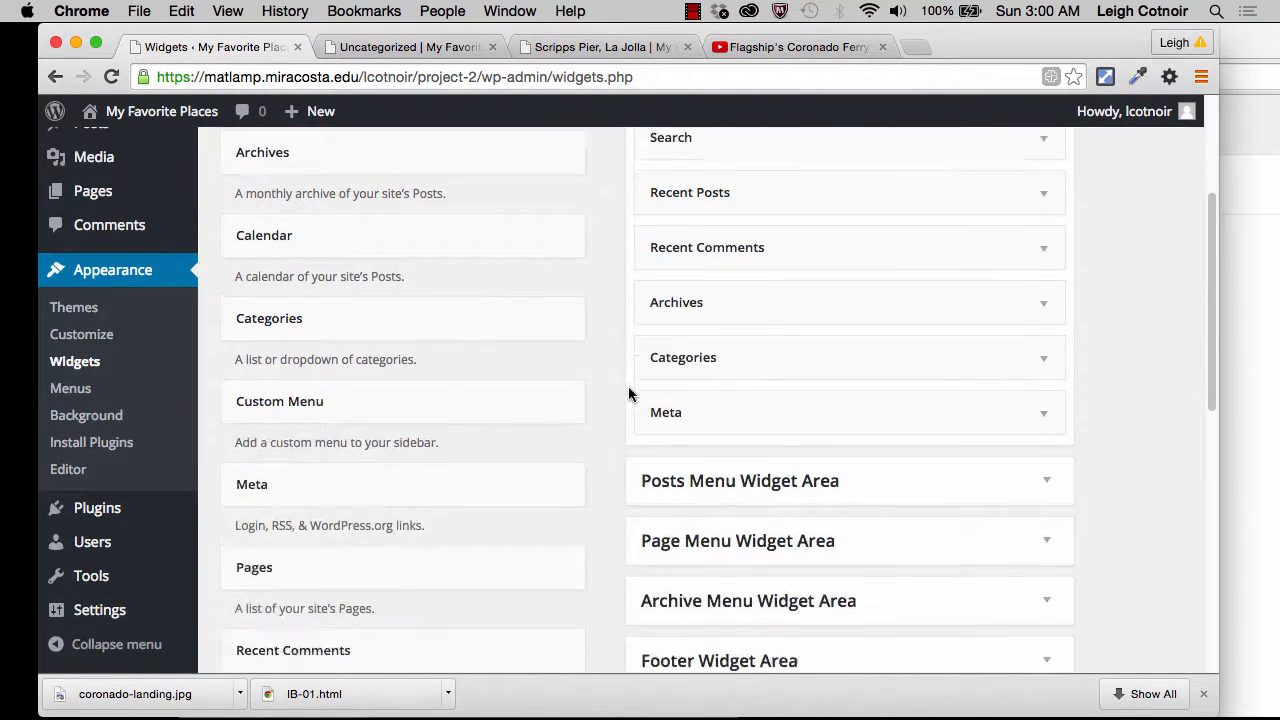
scroll(628, 394, down, 4)
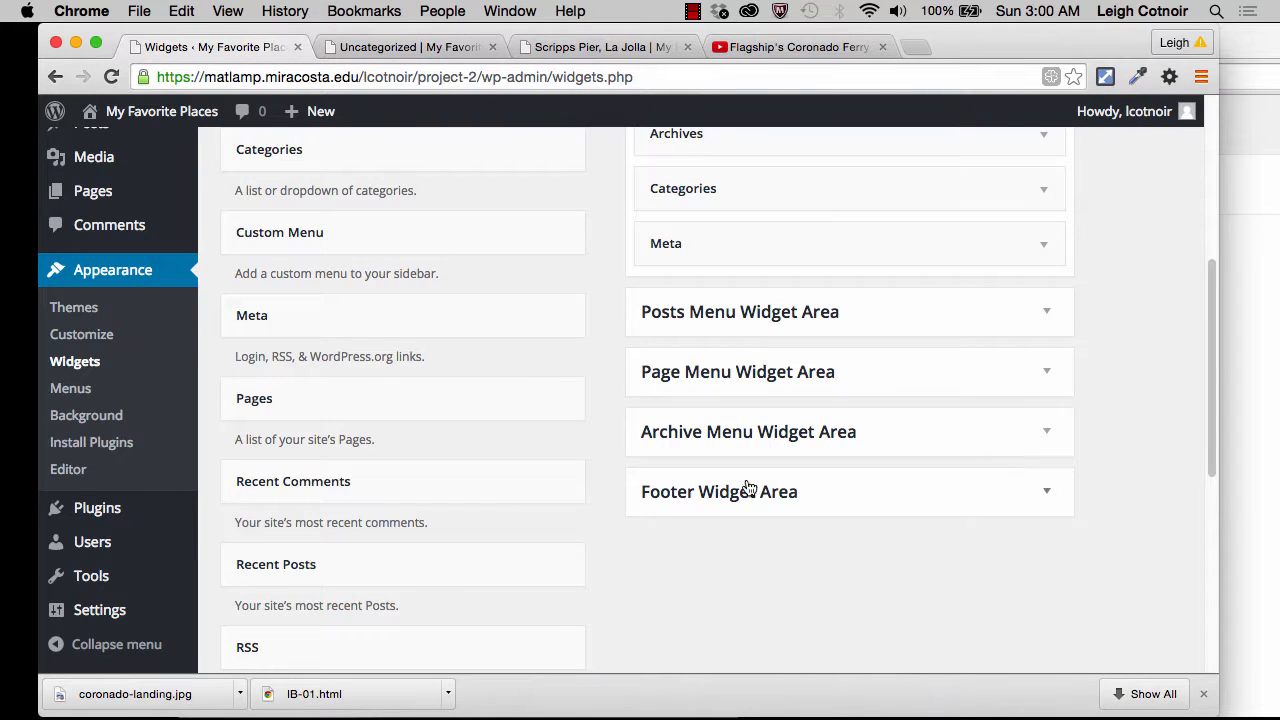
scroll(756, 527, up, 5)
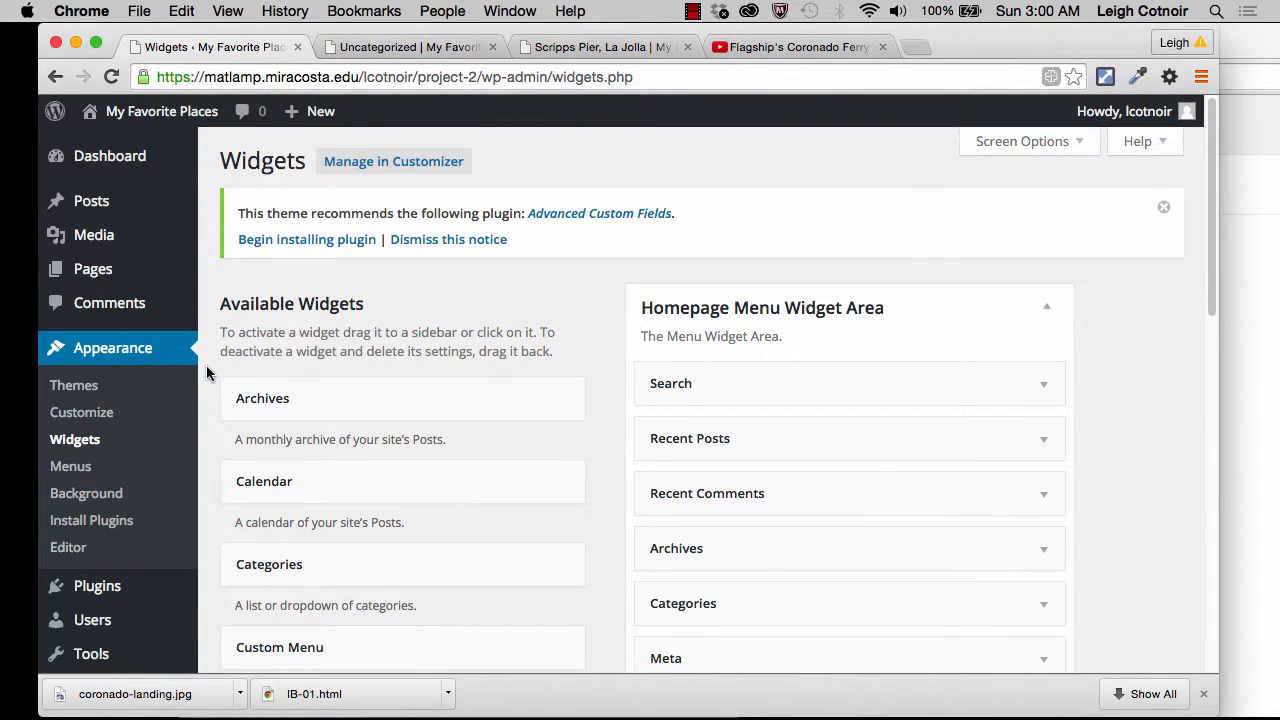
click(88, 389)
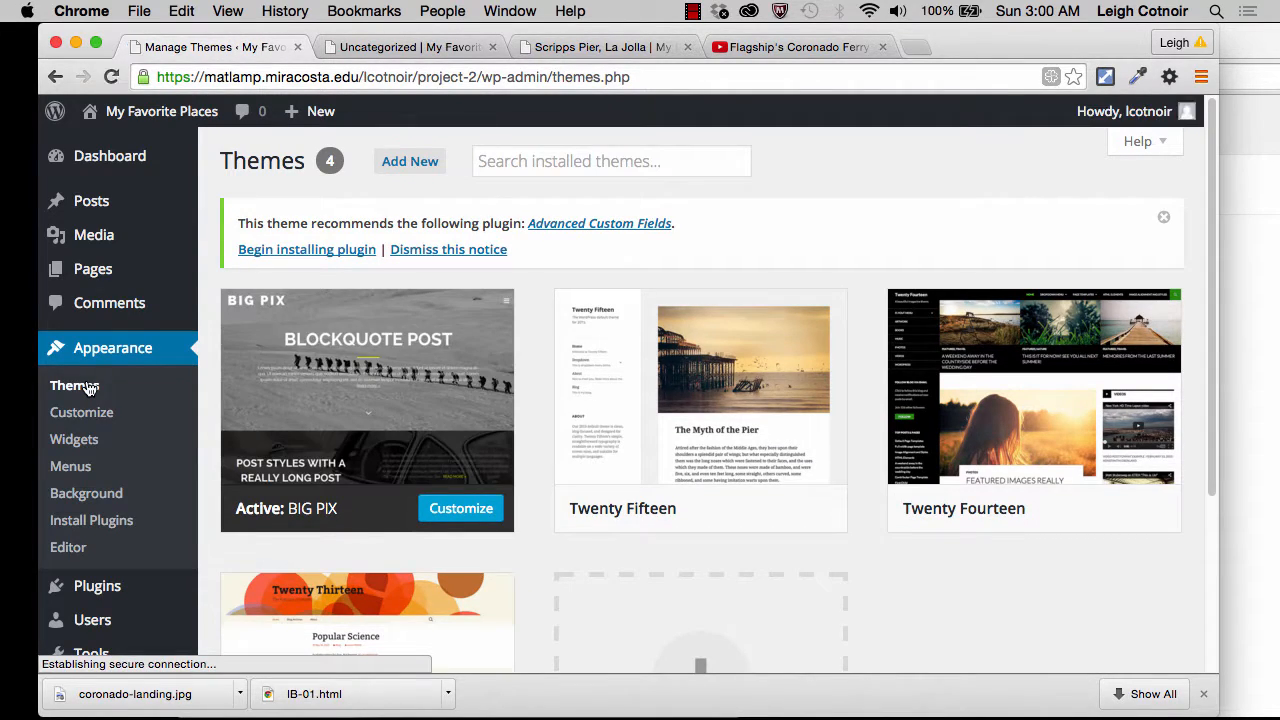
mouse_move(423, 453)
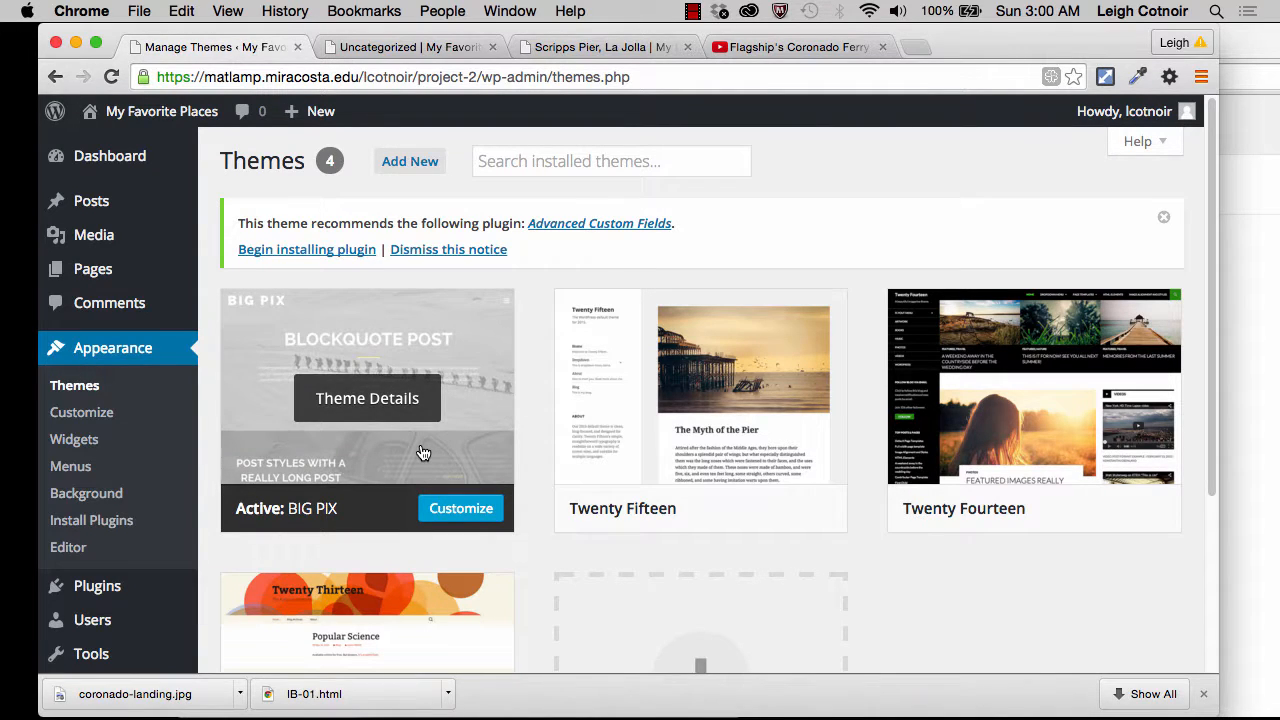
Step: Switch to the public site's homepage, open the slide-out menu, examine its widgets and close it again
click(446, 48)
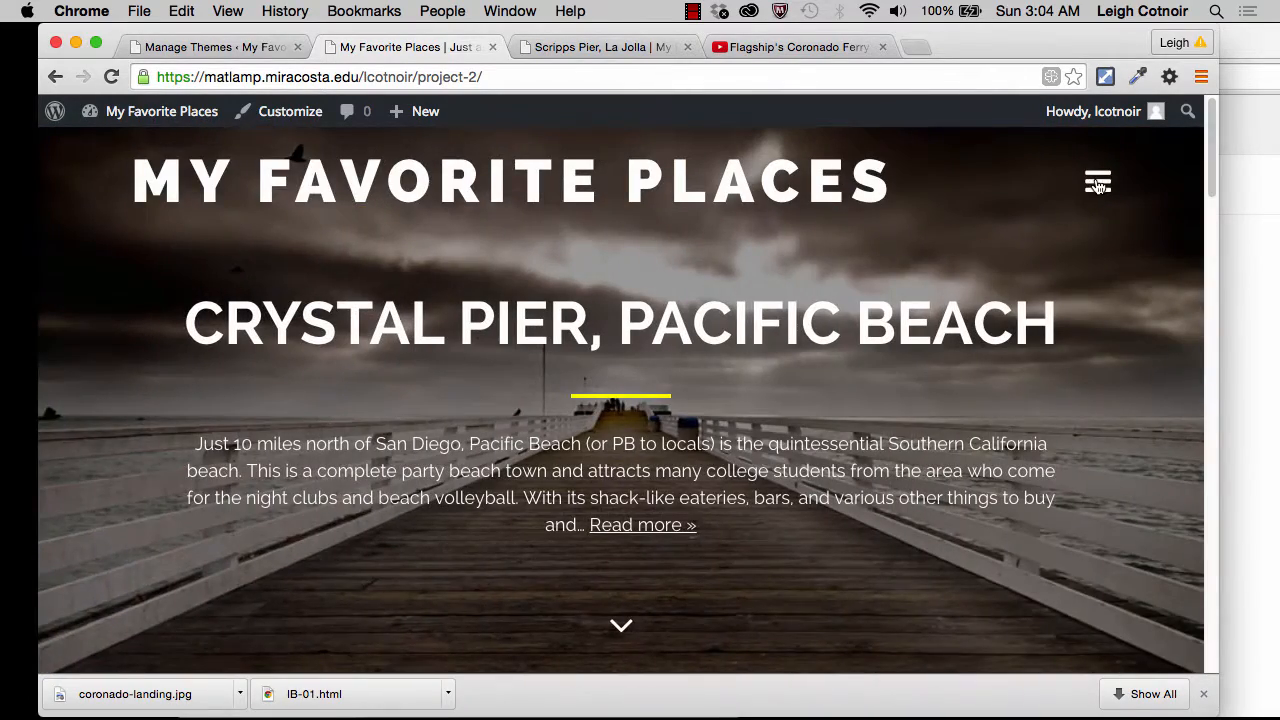
click(1097, 184)
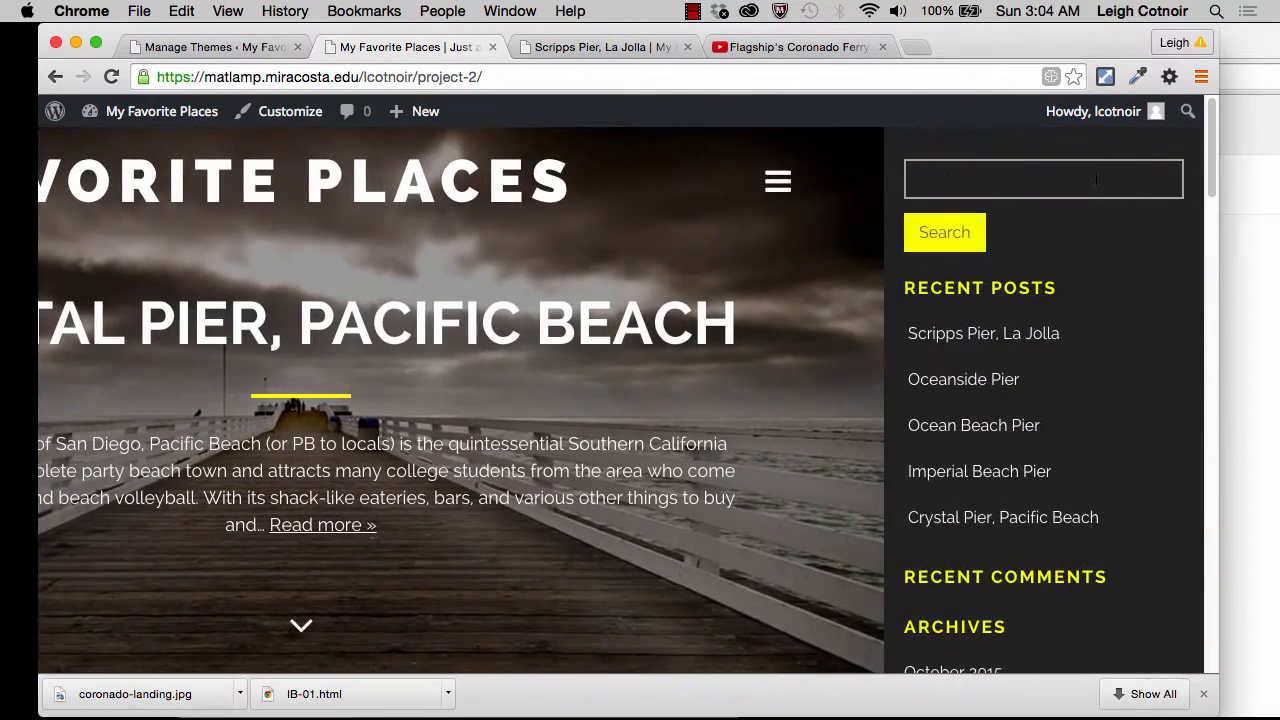
scroll(1046, 409, down, 6)
scroll(1046, 409, down, 3)
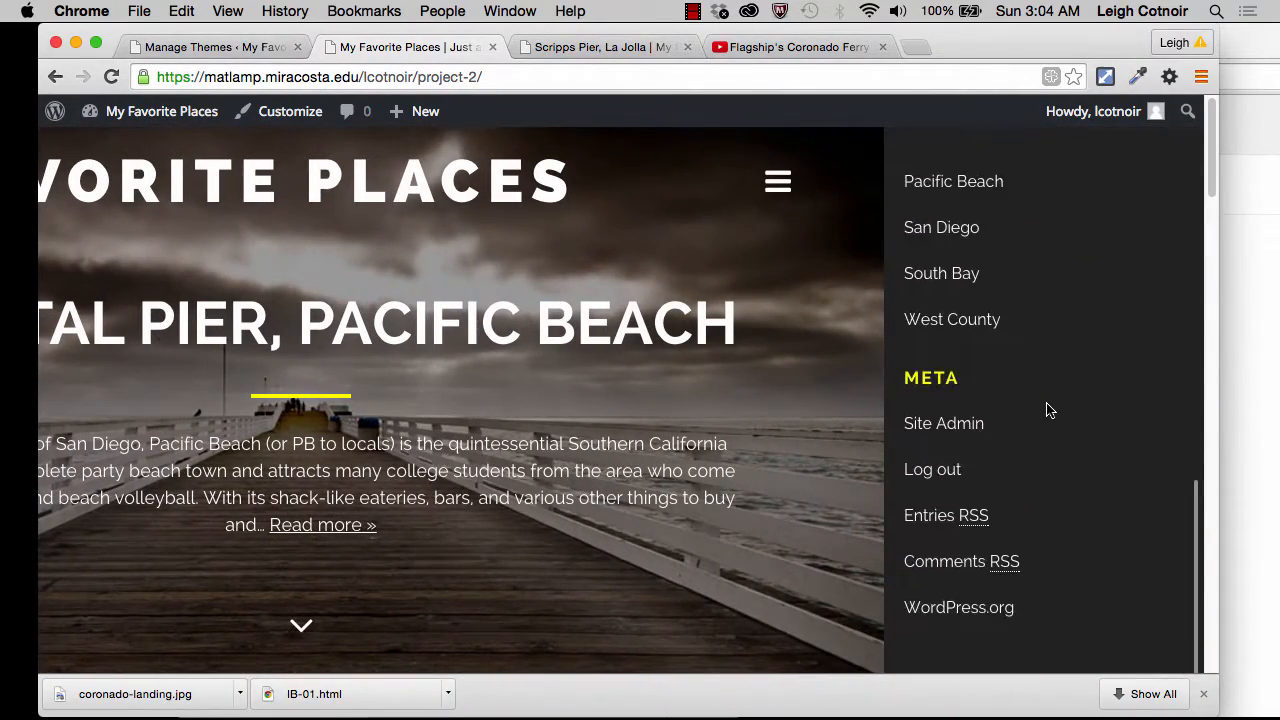
scroll(1049, 409, up, 9)
scroll(1049, 410, up, 2)
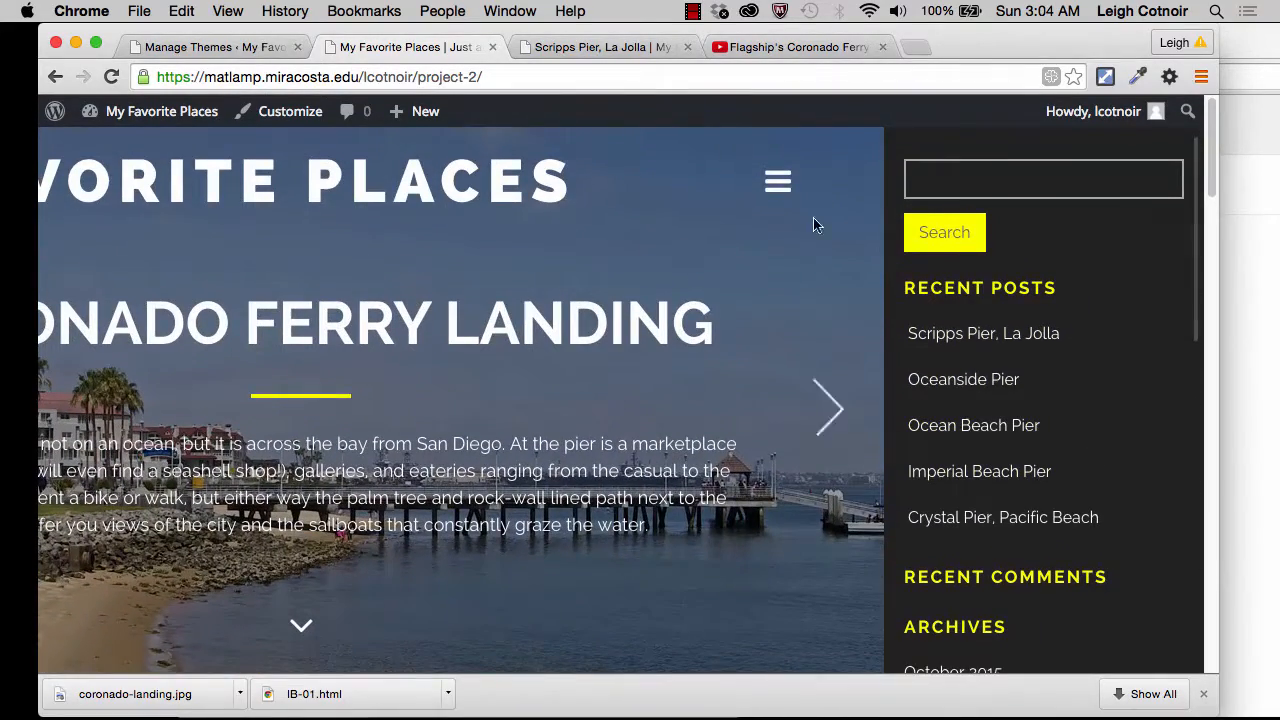
click(778, 183)
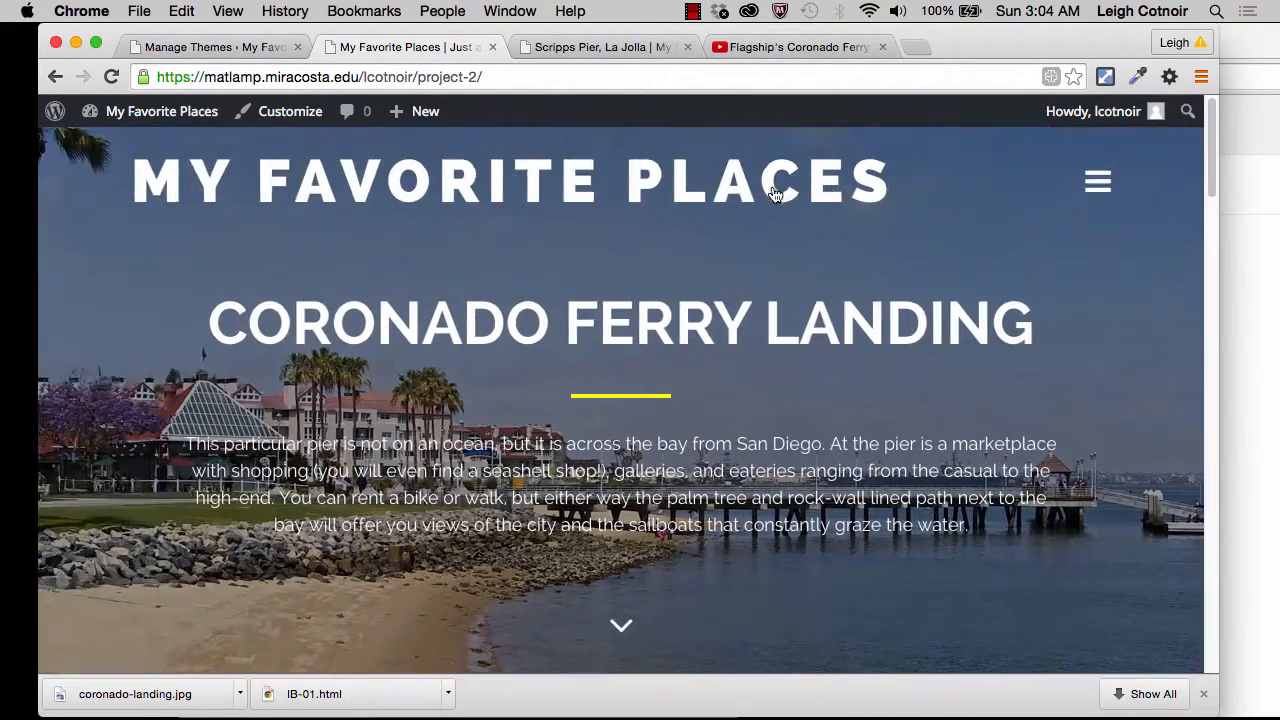
Step: Jump from the homepage slider to the blog posts and examine how the Scripps, Oceanside and Ocean Beach Pier entries are laid out
click(620, 630)
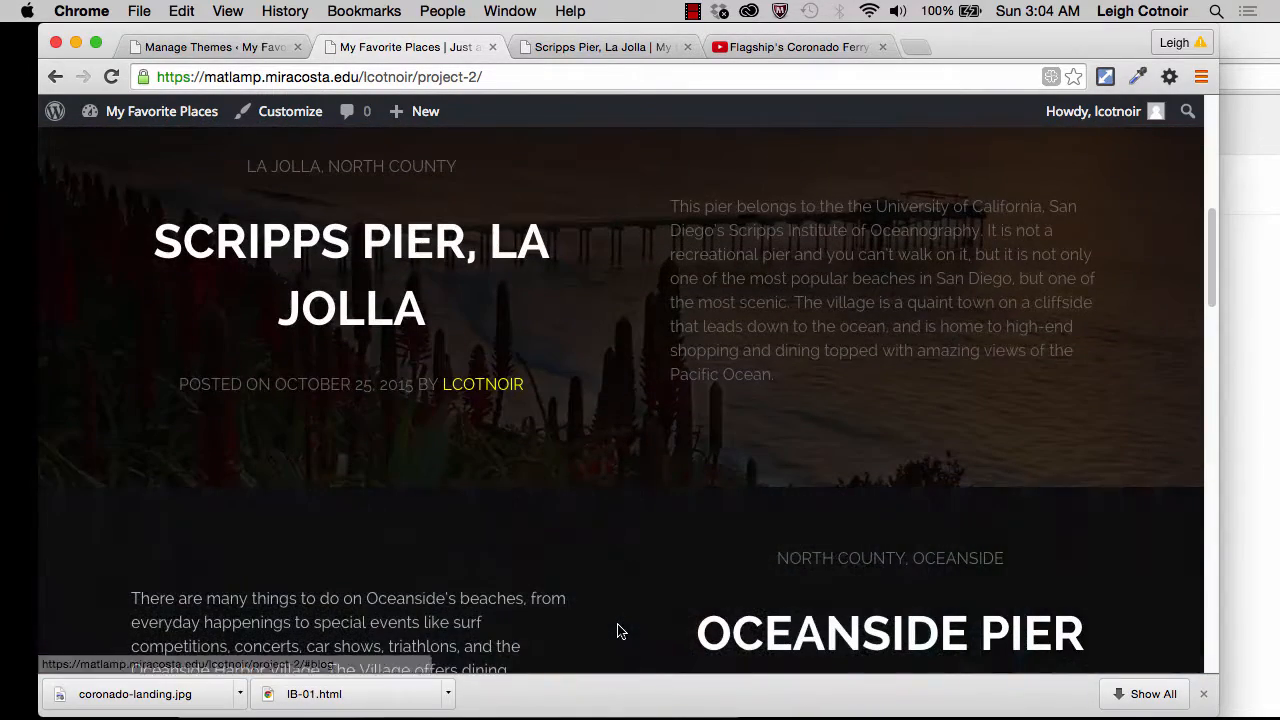
scroll(617, 630, down, 4)
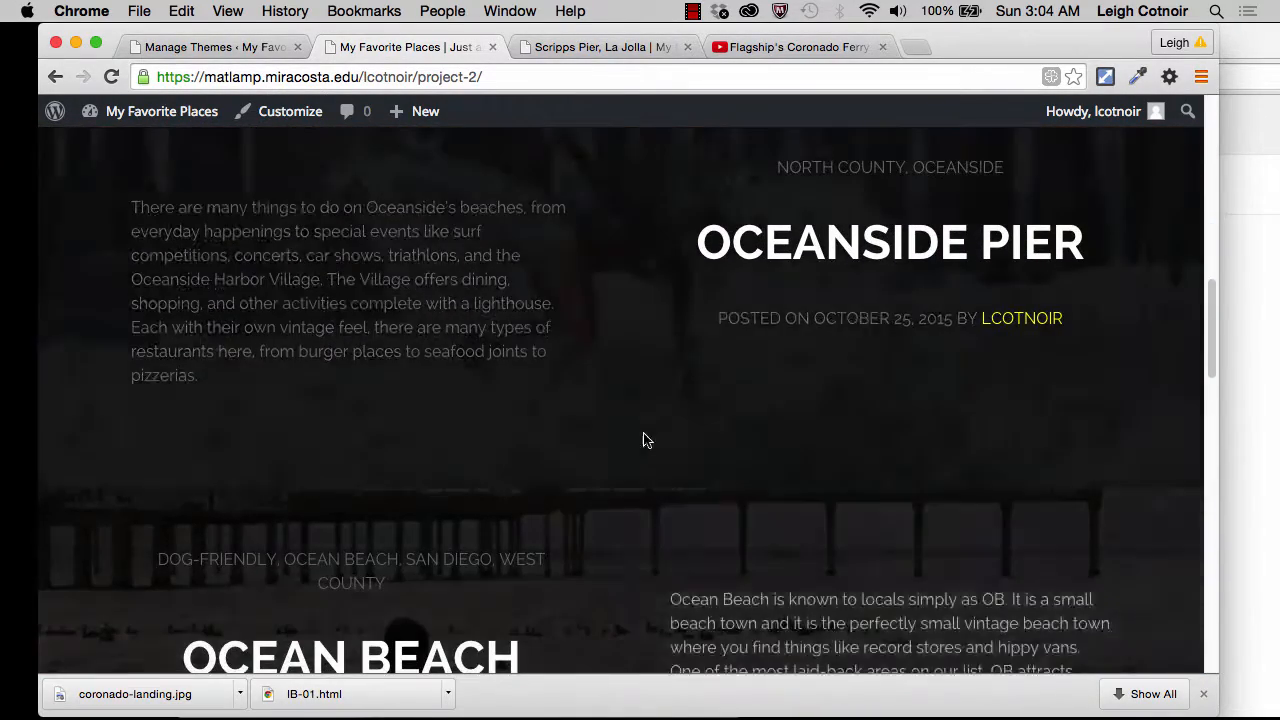
scroll(678, 338, down, 3)
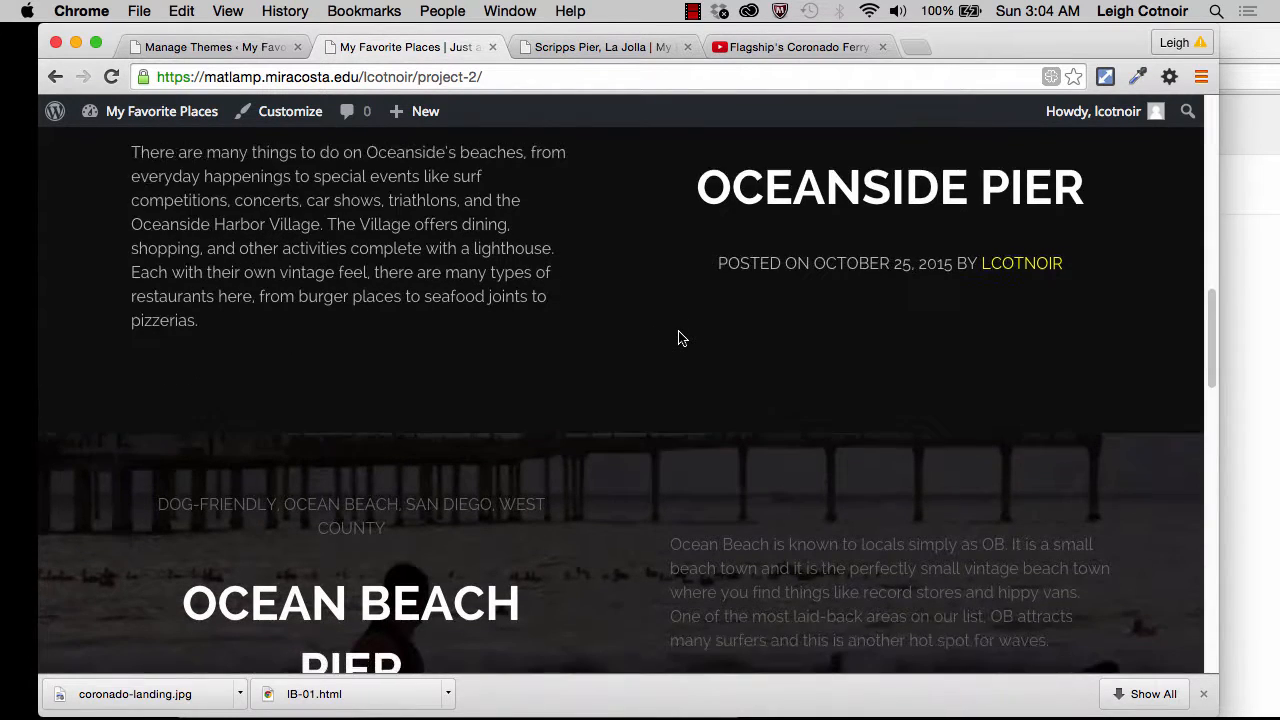
scroll(620, 493, down, 1)
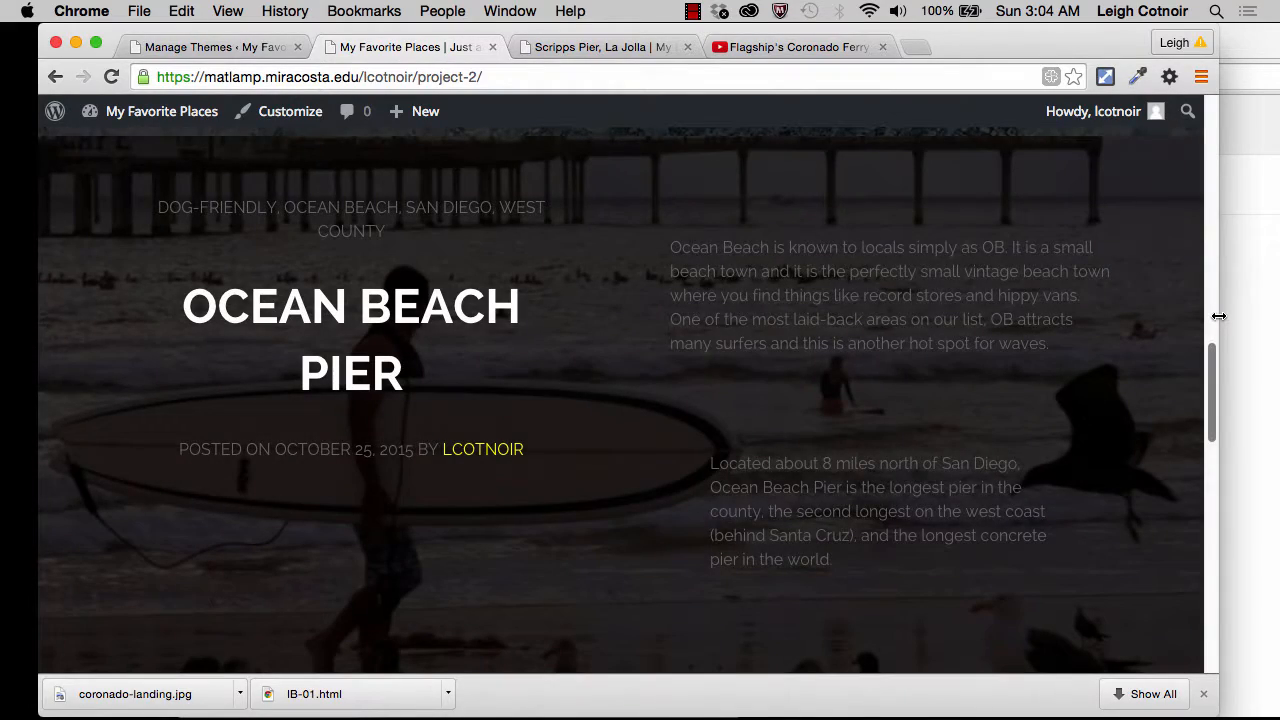
Step: Narrow the browser window to about phone width and examine how the homepage slider and post entries adapt
drag(1216, 317, 350, 313)
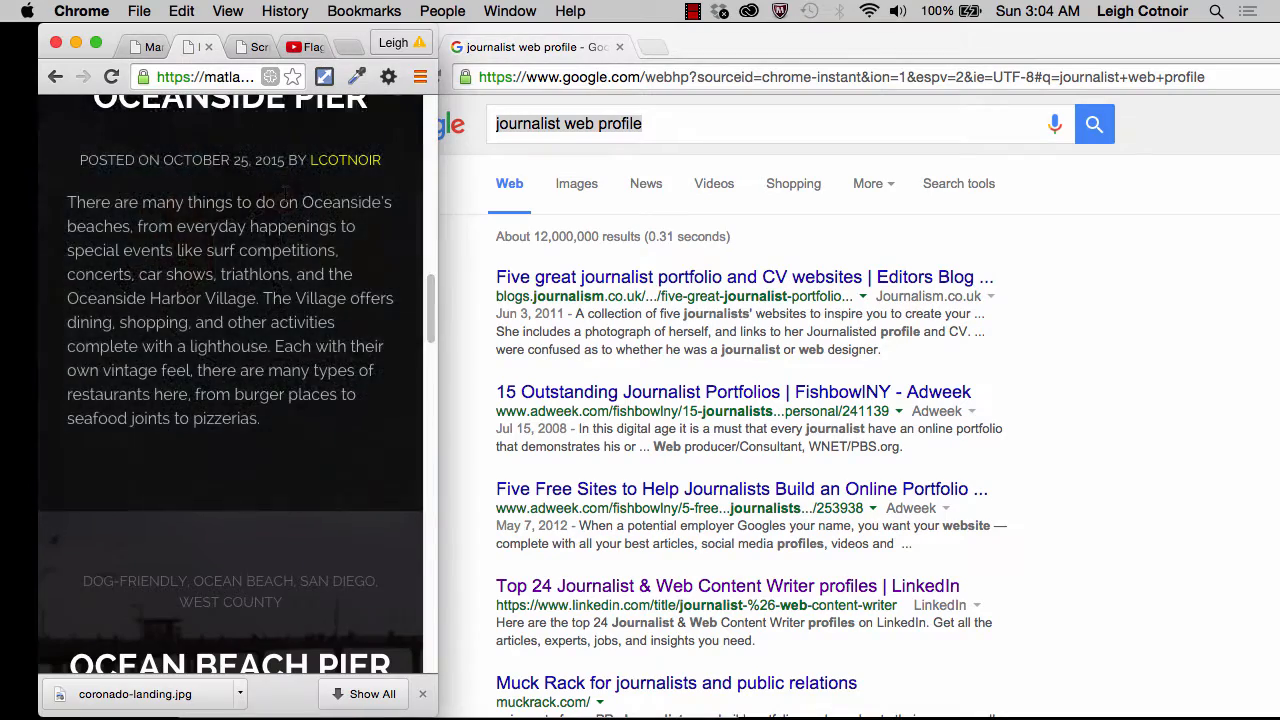
scroll(320, 290, up, 15)
scroll(284, 200, down, 1)
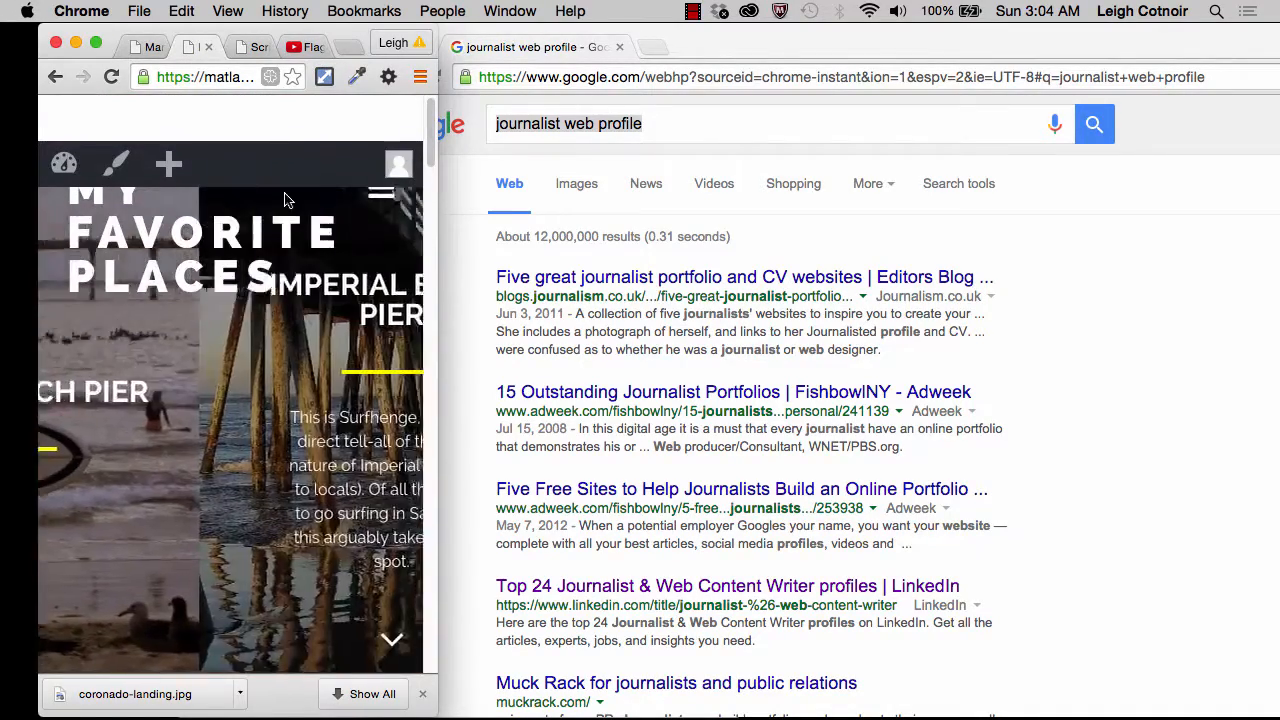
scroll(258, 393, down, 5)
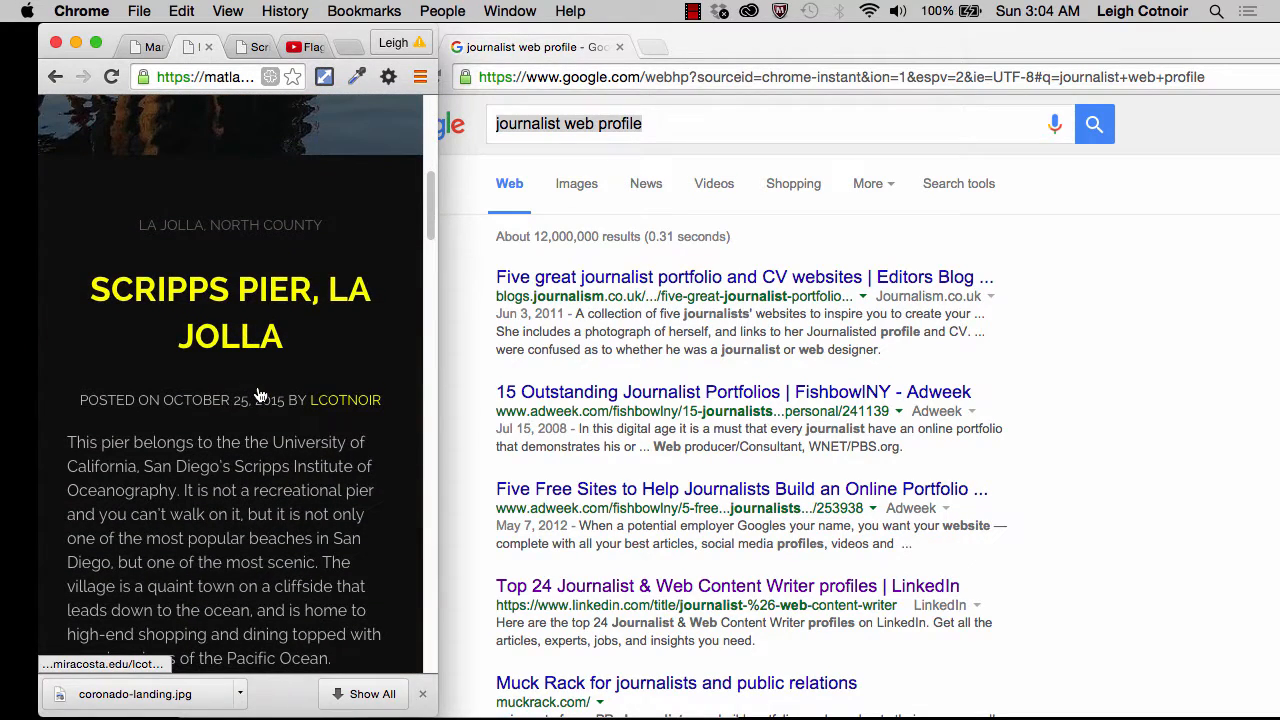
scroll(258, 393, down, 4)
scroll(258, 393, down, 6)
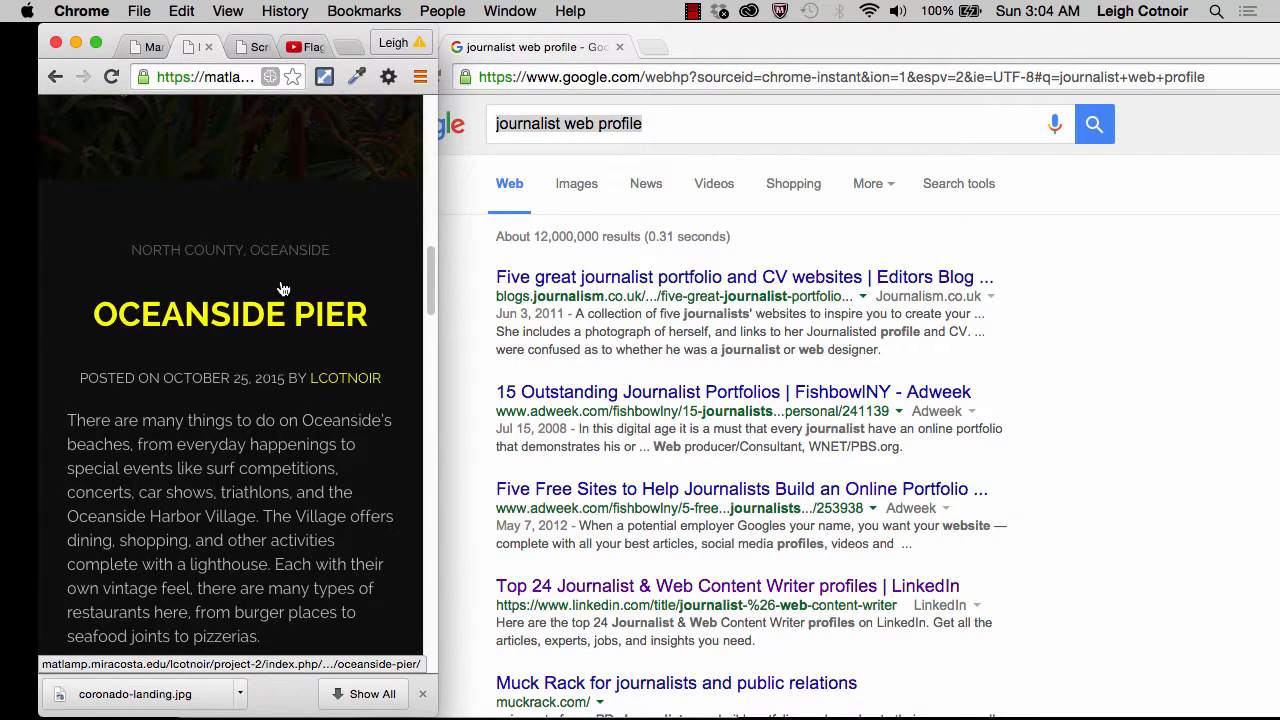
scroll(277, 165, up, 5)
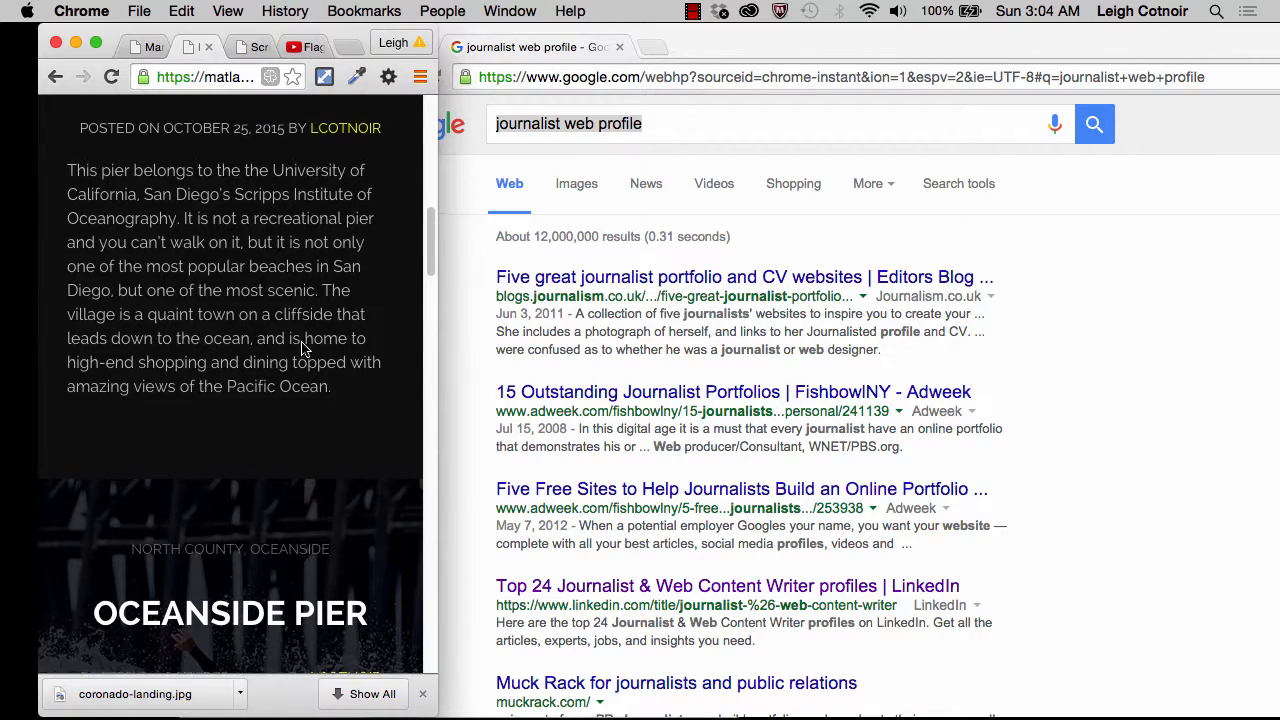
scroll(300, 345, up, 3)
scroll(304, 286, up, 2)
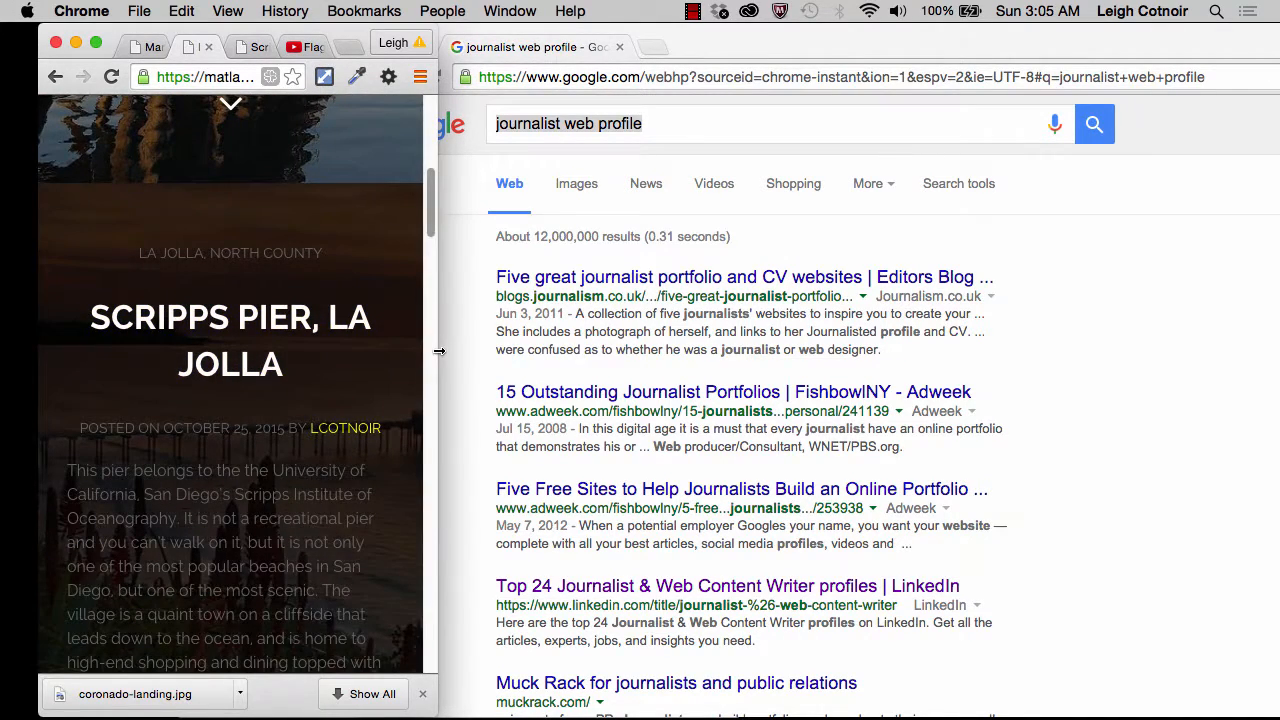
Step: Restore the browser window to its wide size and review the homepage posts down to the footer
drag(439, 351, 1238, 390)
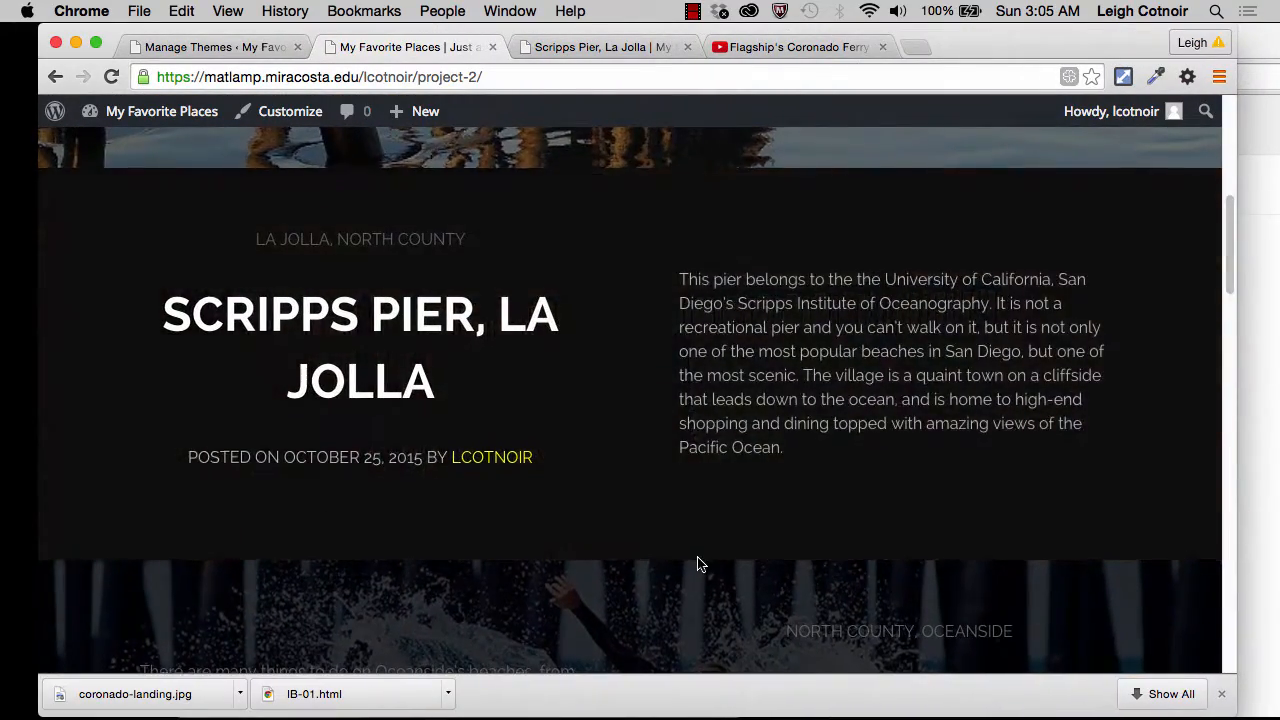
scroll(697, 563, down, 10)
scroll(700, 566, down, 6)
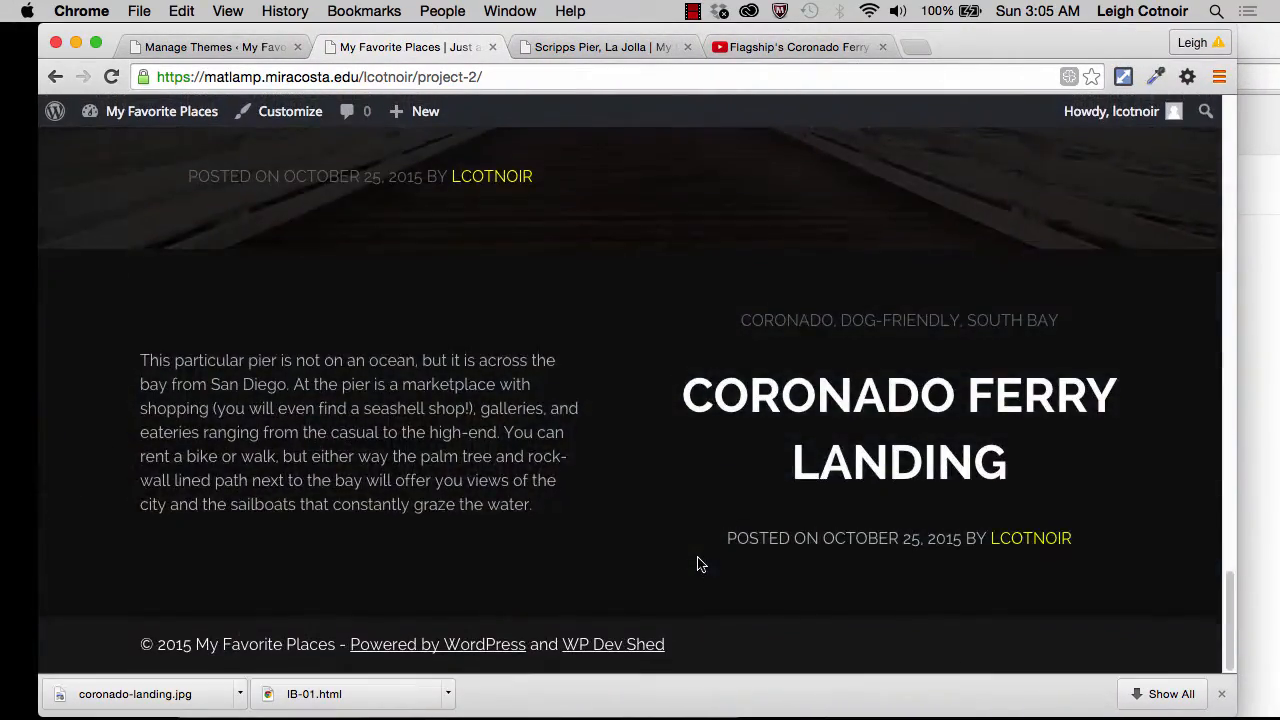
scroll(700, 565, up, 20)
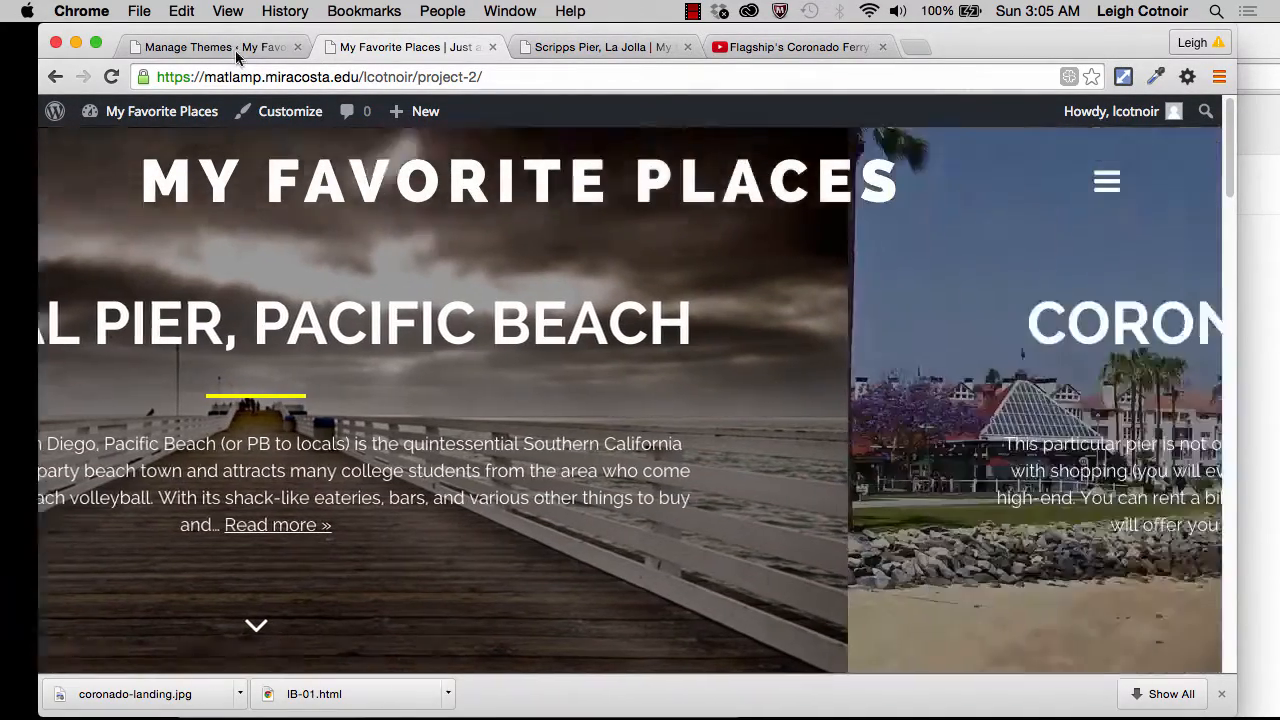
Step: Return to the site administration, open the widget settings and examine the BIG PIX theme's menu and footer widget areas
click(235, 50)
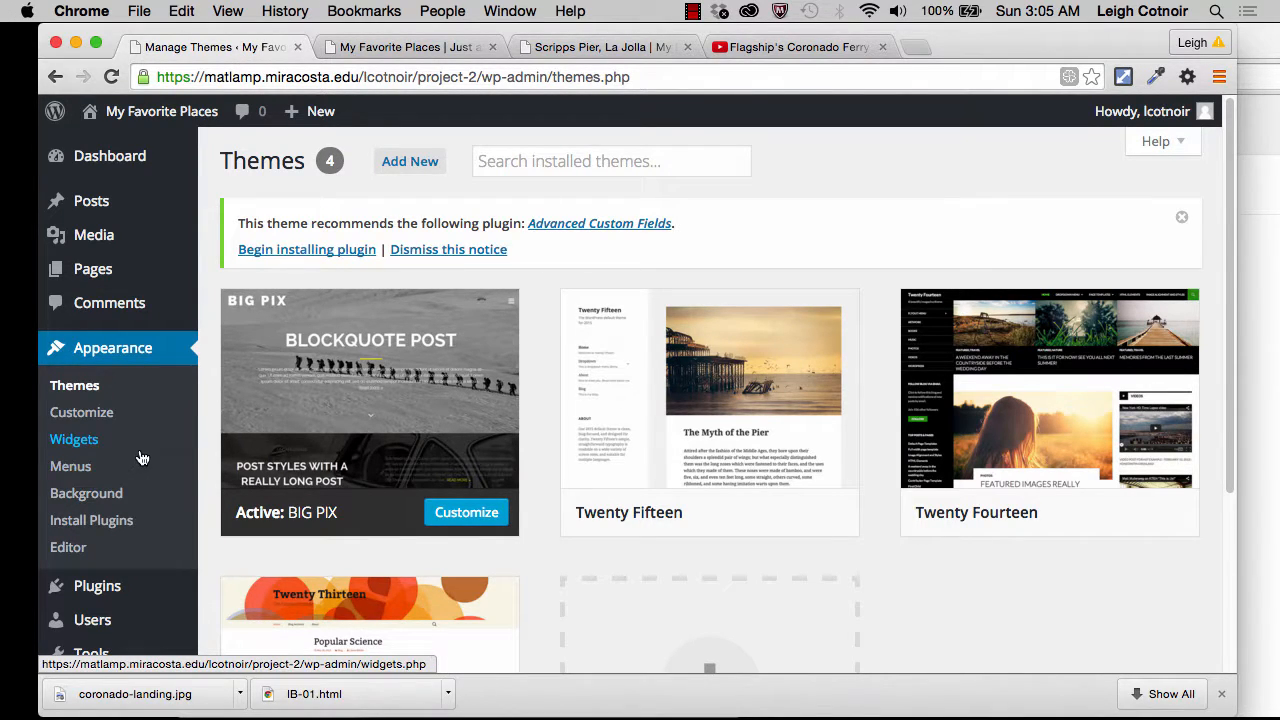
click(96, 446)
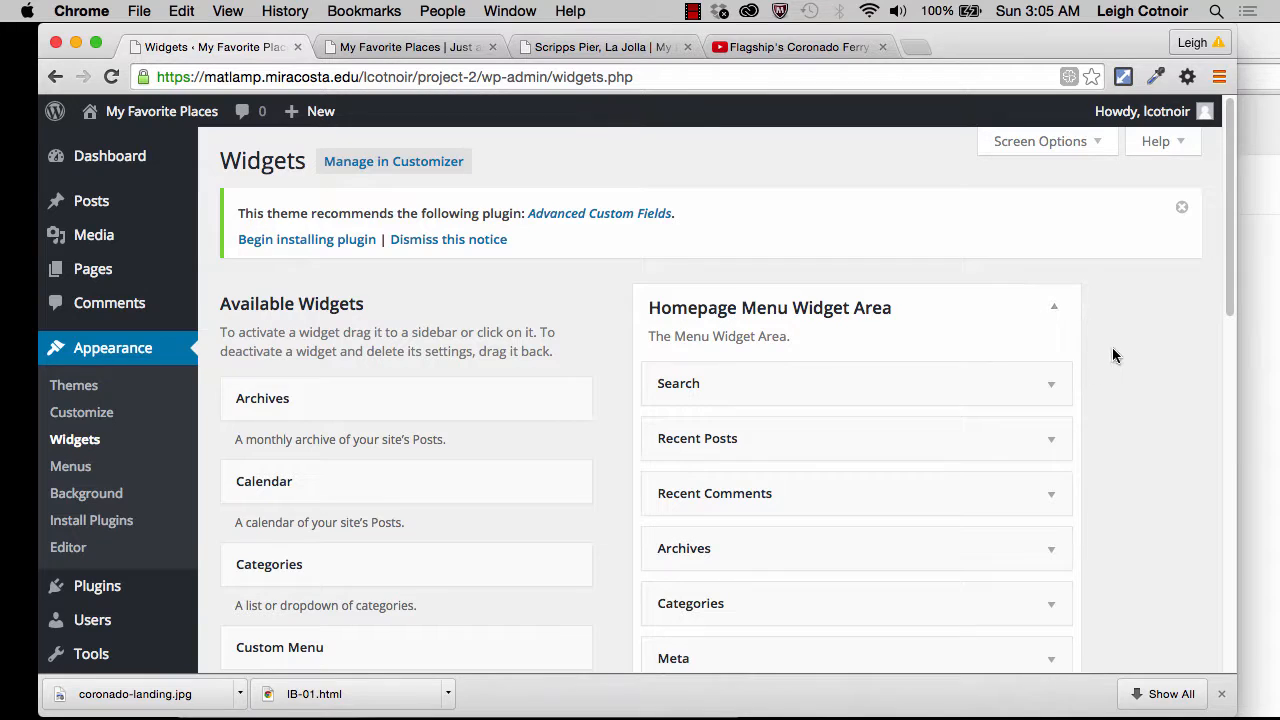
scroll(1113, 355, down, 5)
scroll(1112, 350, down, 2)
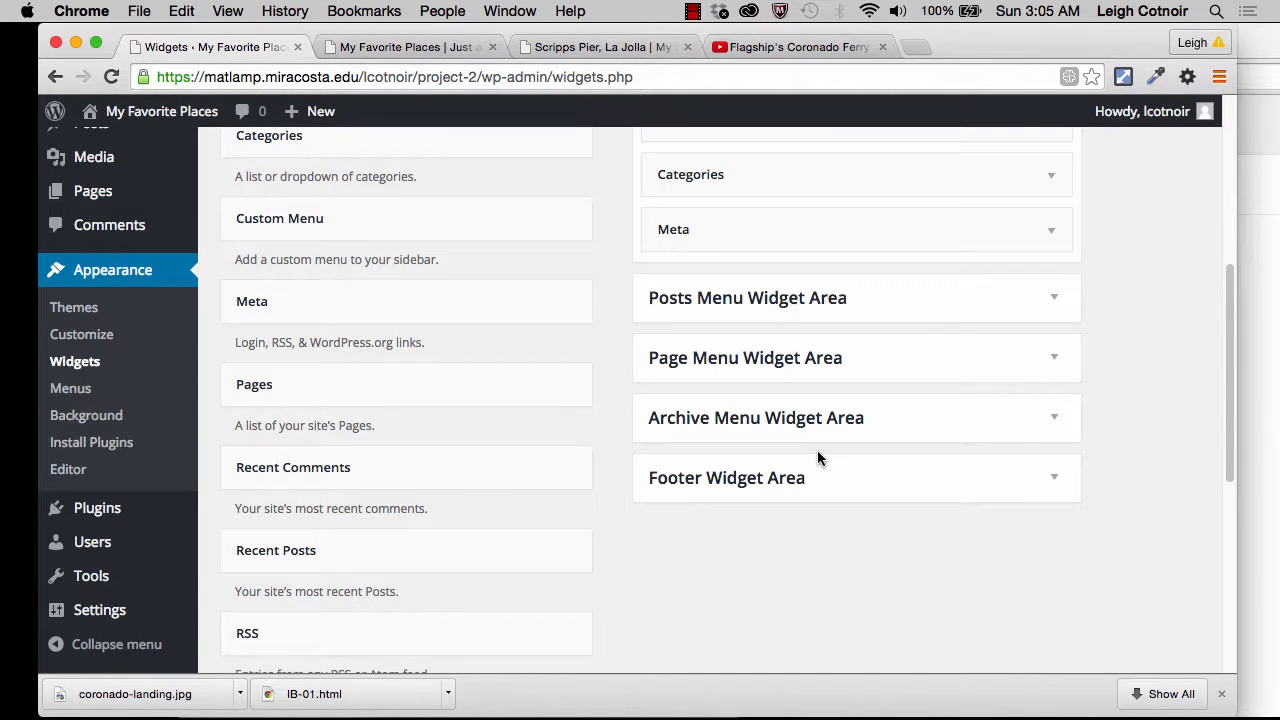
scroll(820, 457, up, 5)
scroll(820, 459, up, 2)
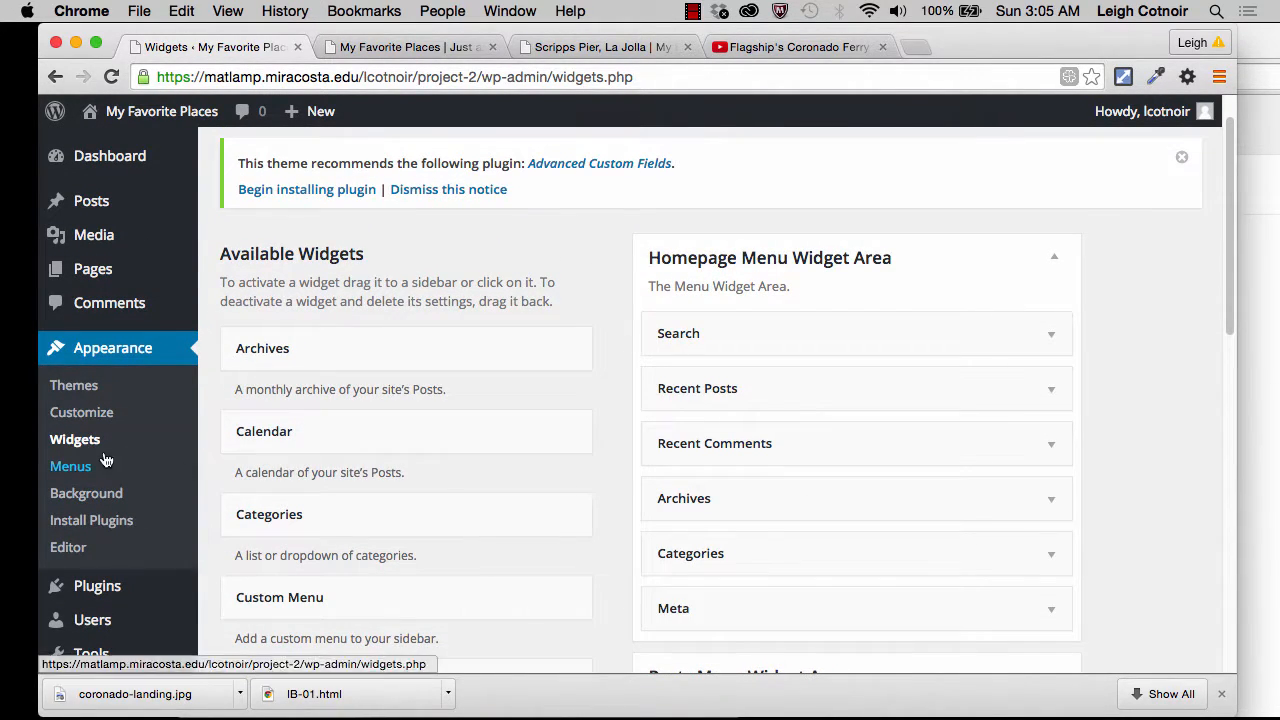
Step: Return to the installed themes and activate the Twenty Fifteen theme
click(84, 393)
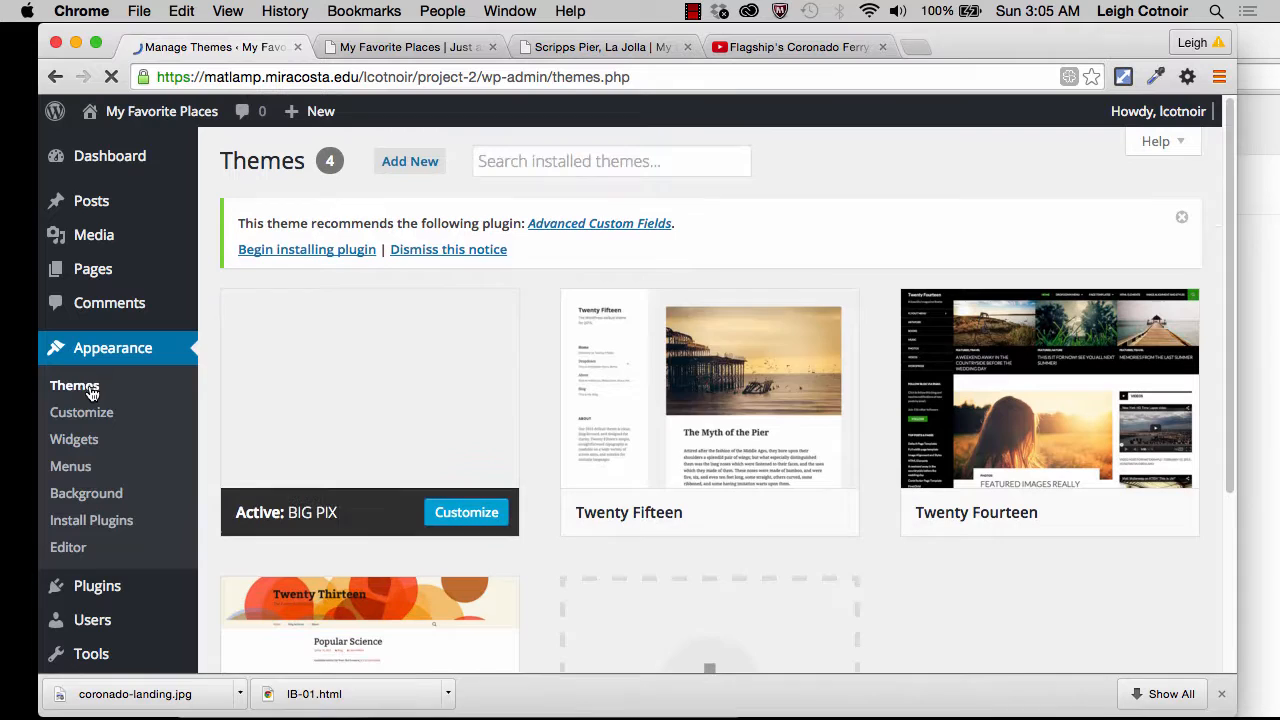
mouse_move(660, 380)
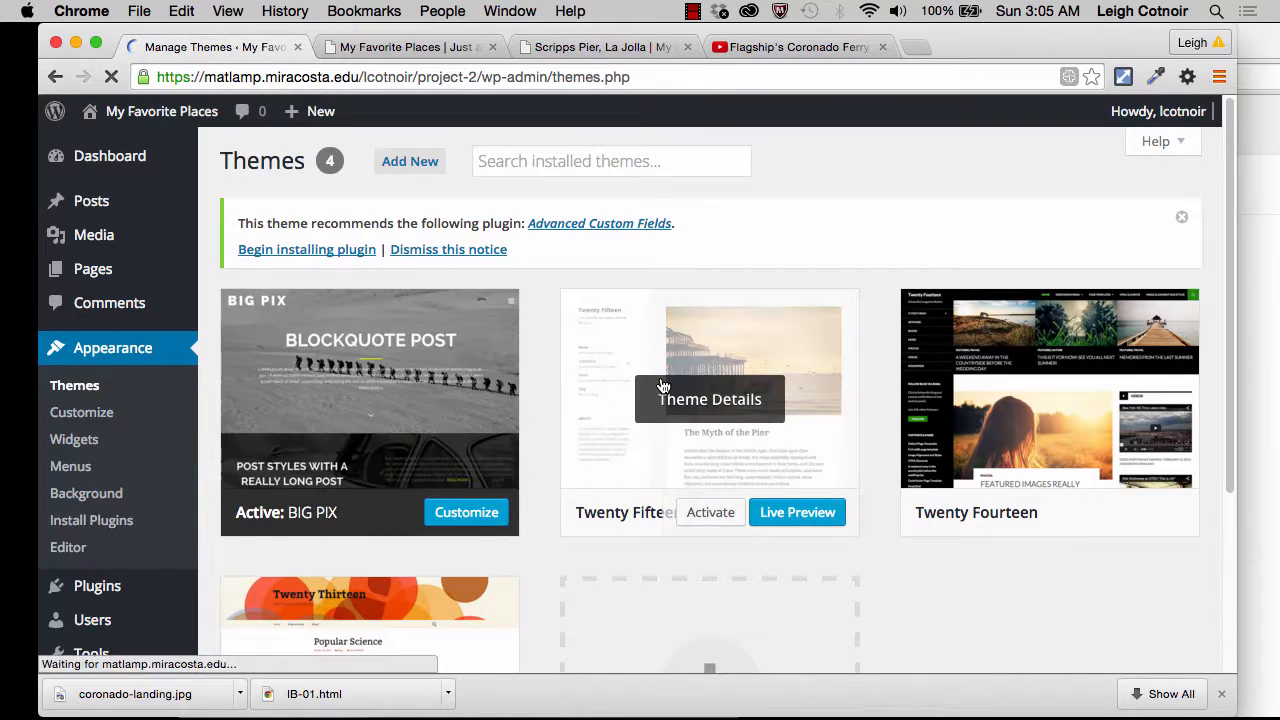
click(711, 513)
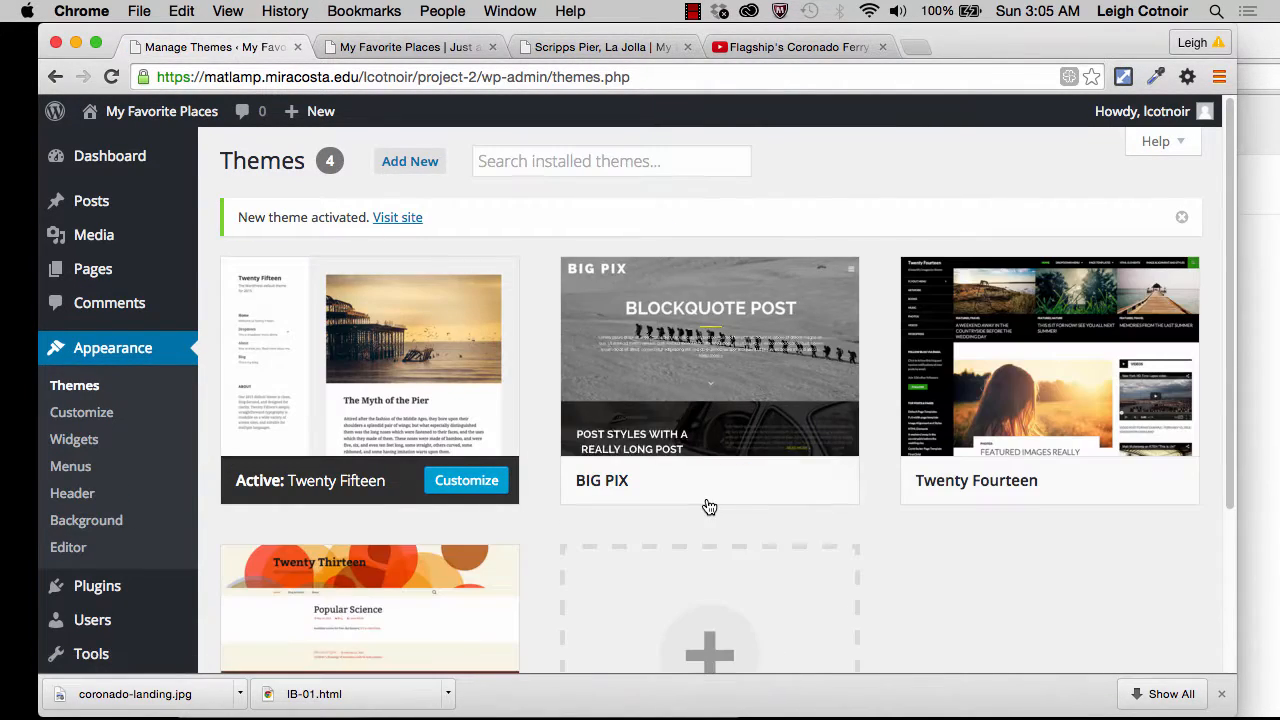
Step: Open the widget settings and examine Twenty Fifteen's widget area and the available widgets
click(80, 443)
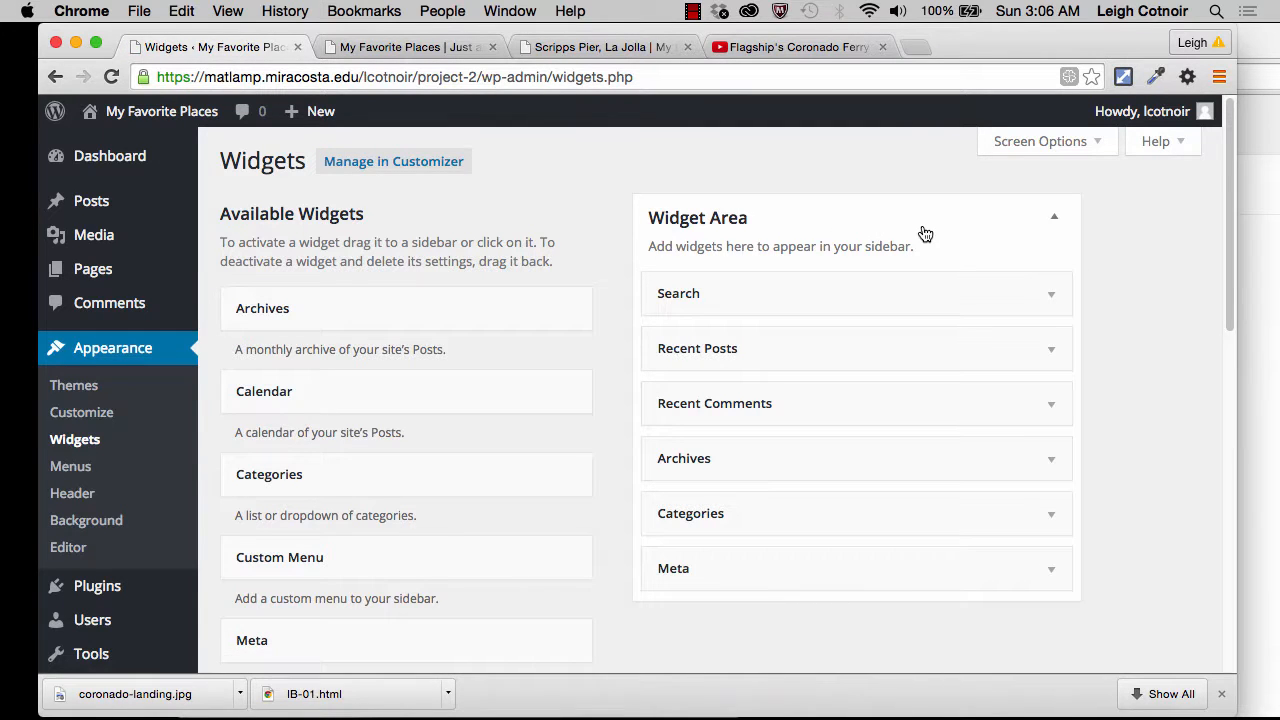
scroll(923, 225, down, 5)
scroll(923, 229, up, 5)
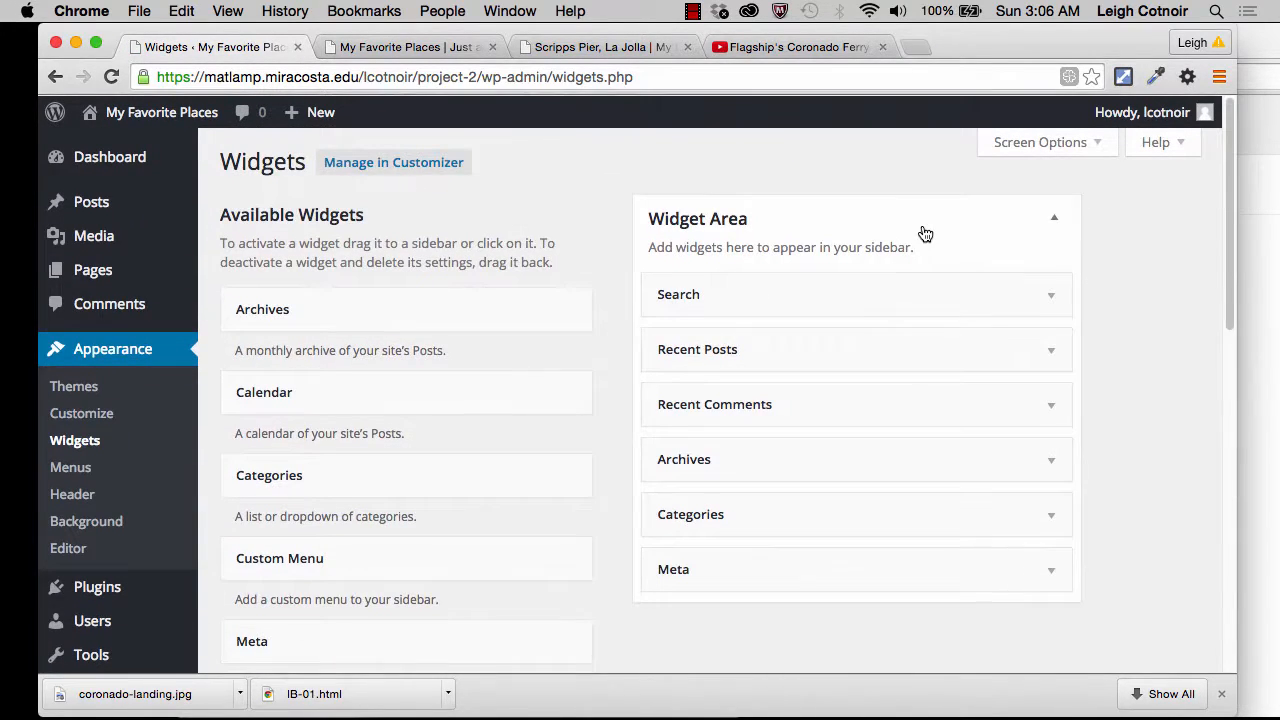
scroll(570, 430, down, 9)
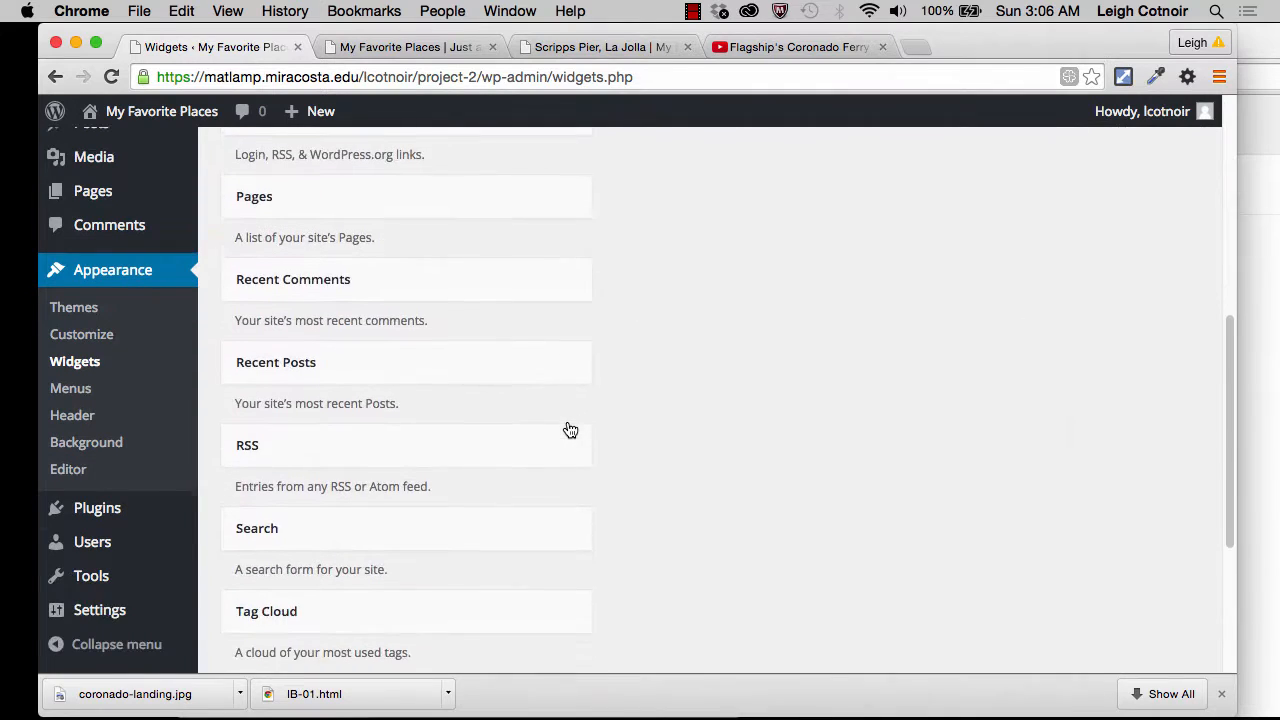
scroll(568, 430, down, 1)
scroll(567, 429, up, 10)
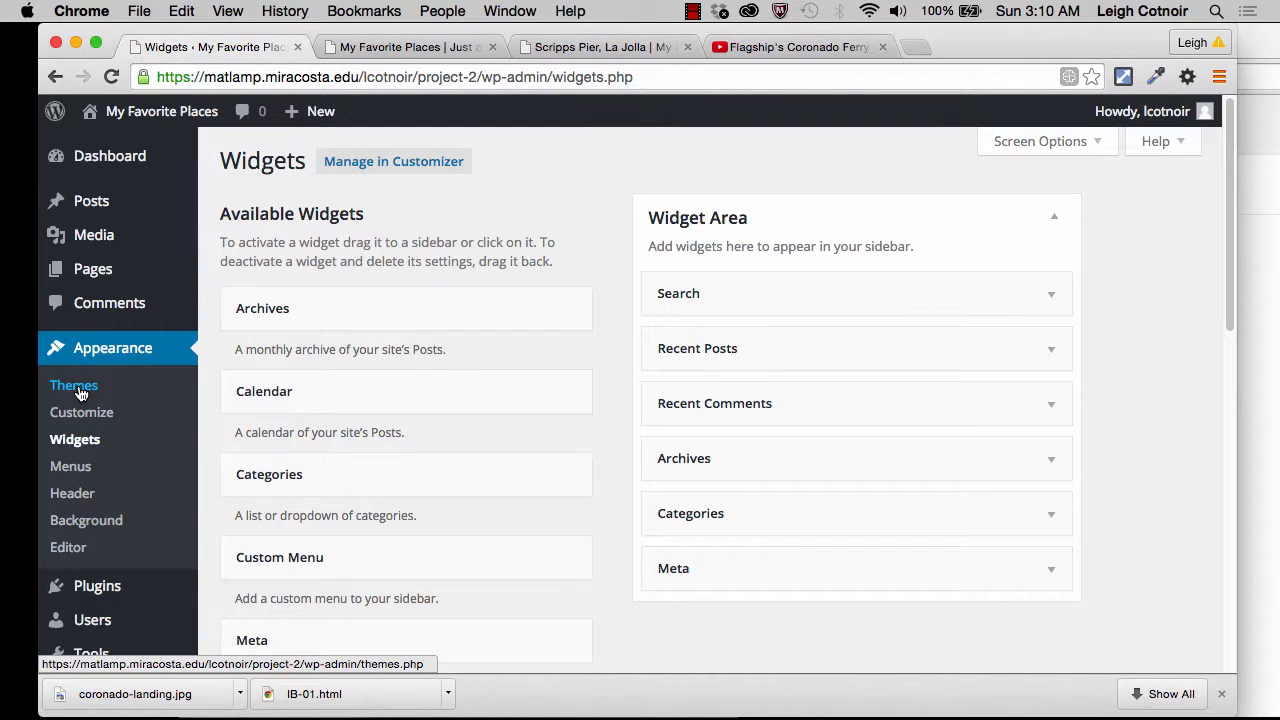
Step: Go back to the installed themes and reactivate the BIG PIX theme
click(80, 392)
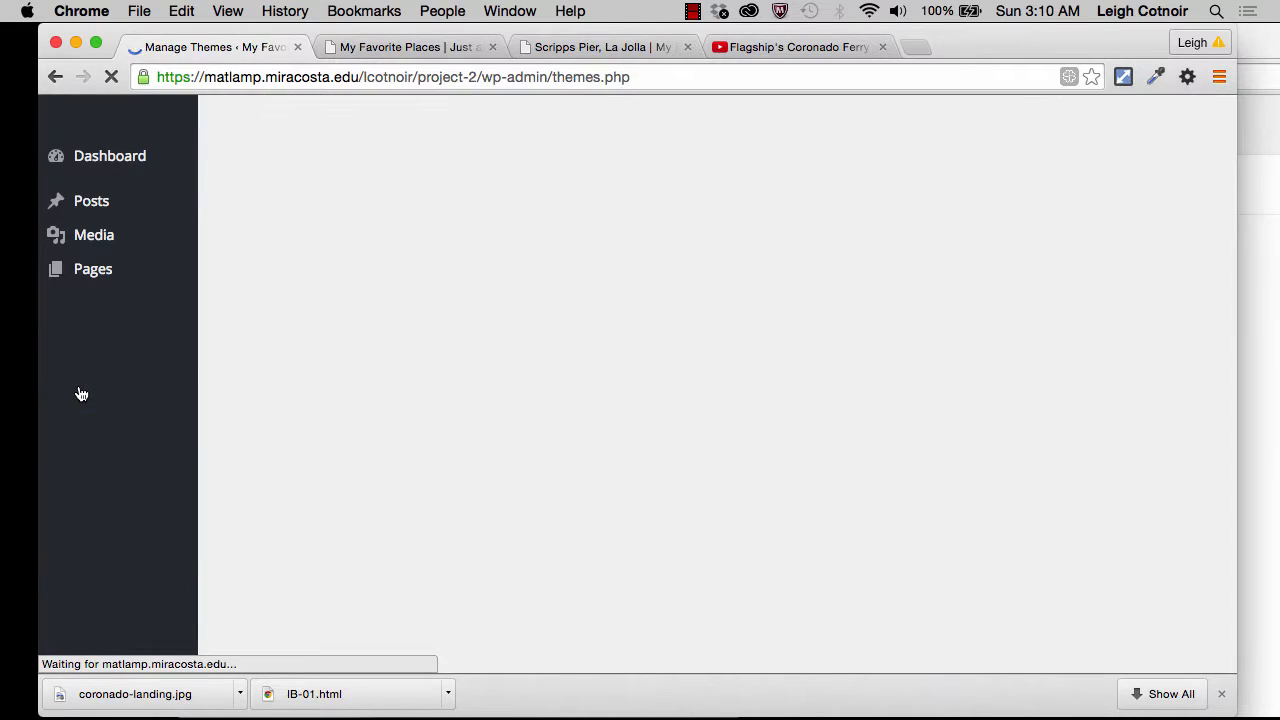
mouse_move(647, 349)
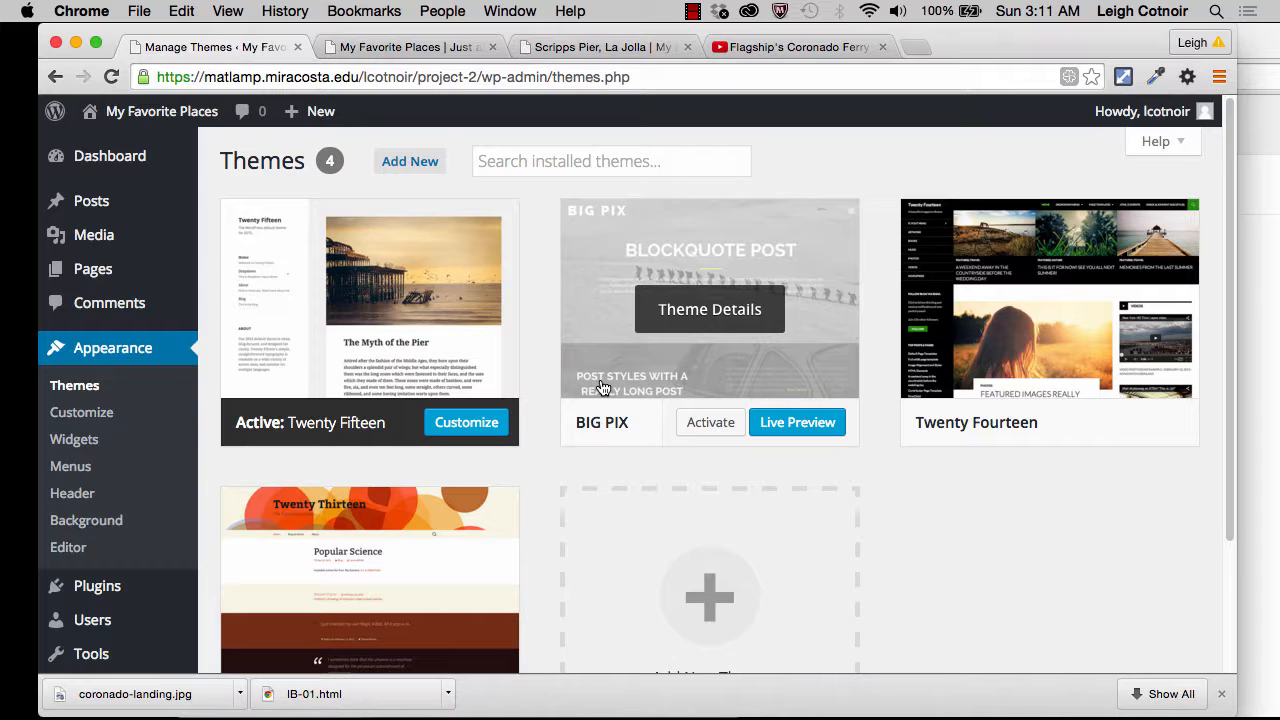
click(711, 425)
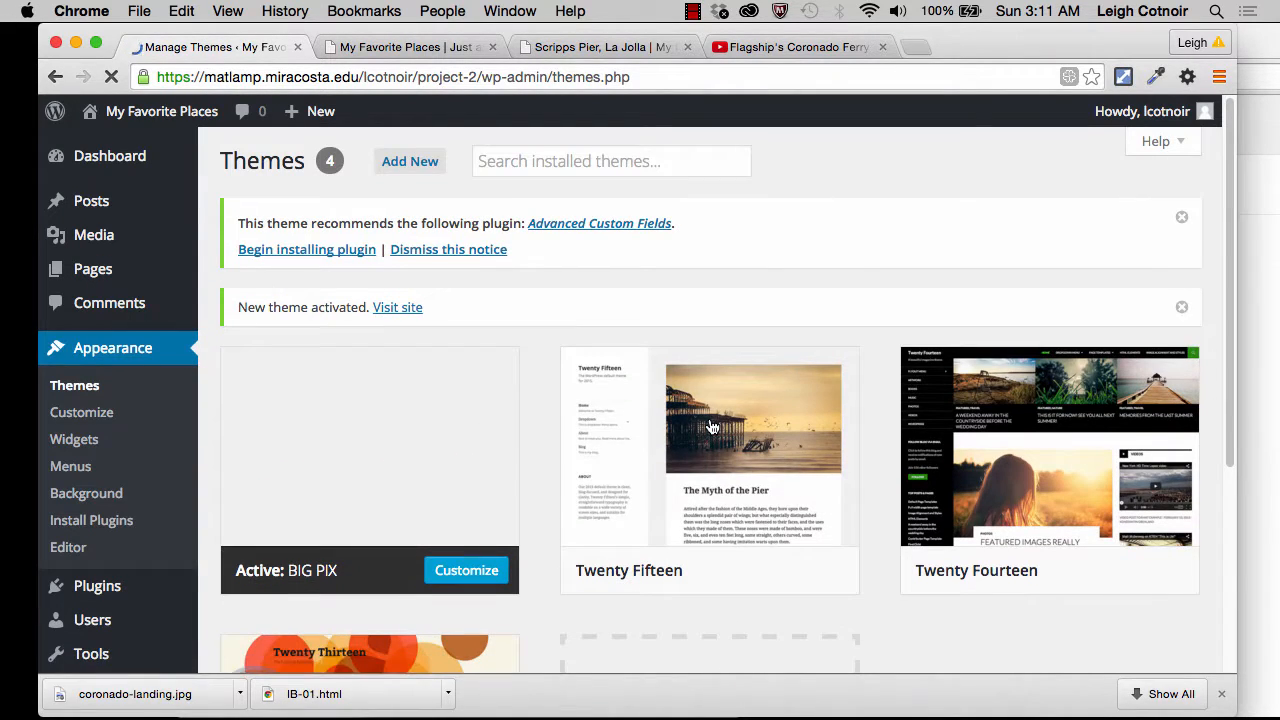
Step: Open the Scripps Pier, La Jolla post from the public homepage and examine its header, images, text, author section and related posts
click(403, 48)
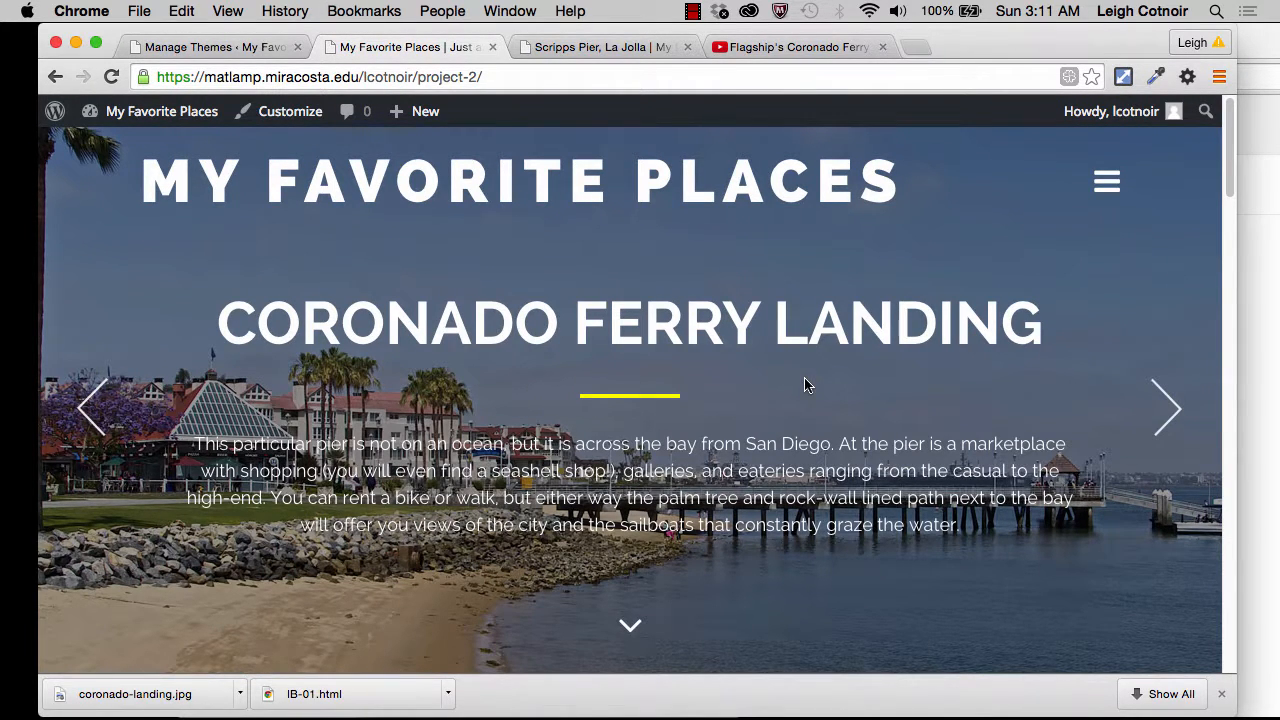
scroll(808, 380, down, 10)
scroll(808, 380, up, 3)
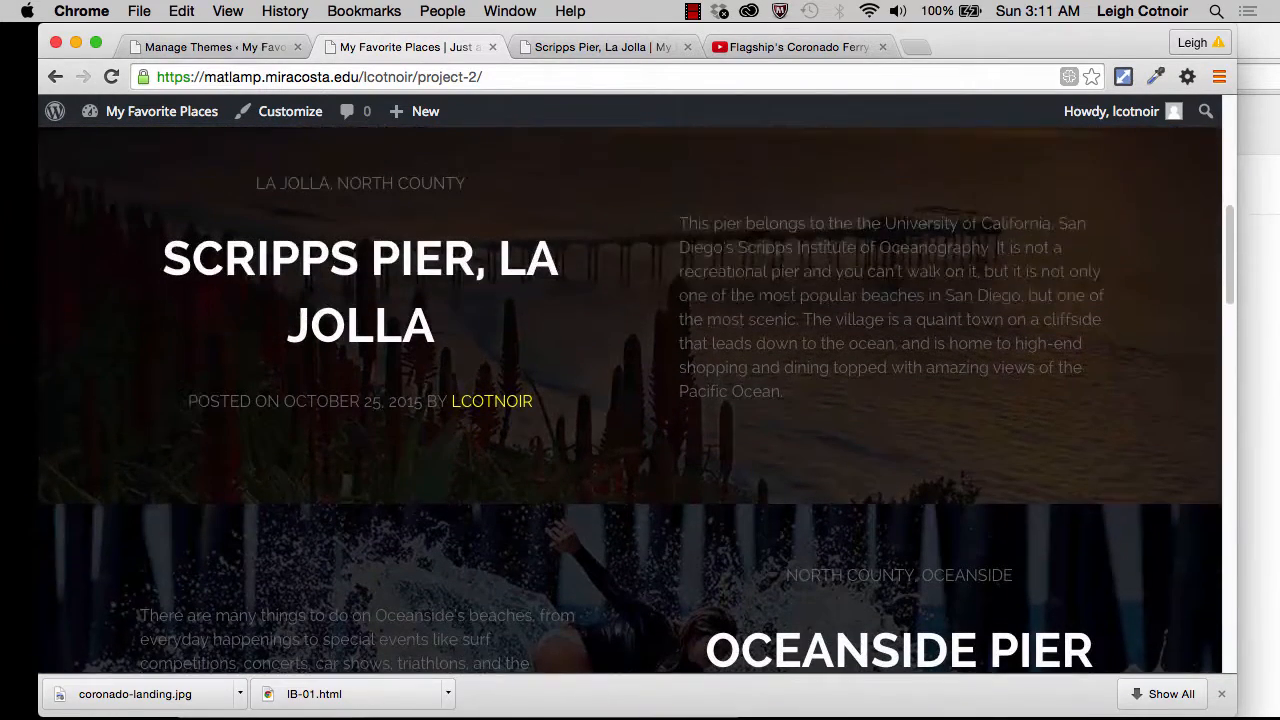
click(392, 303)
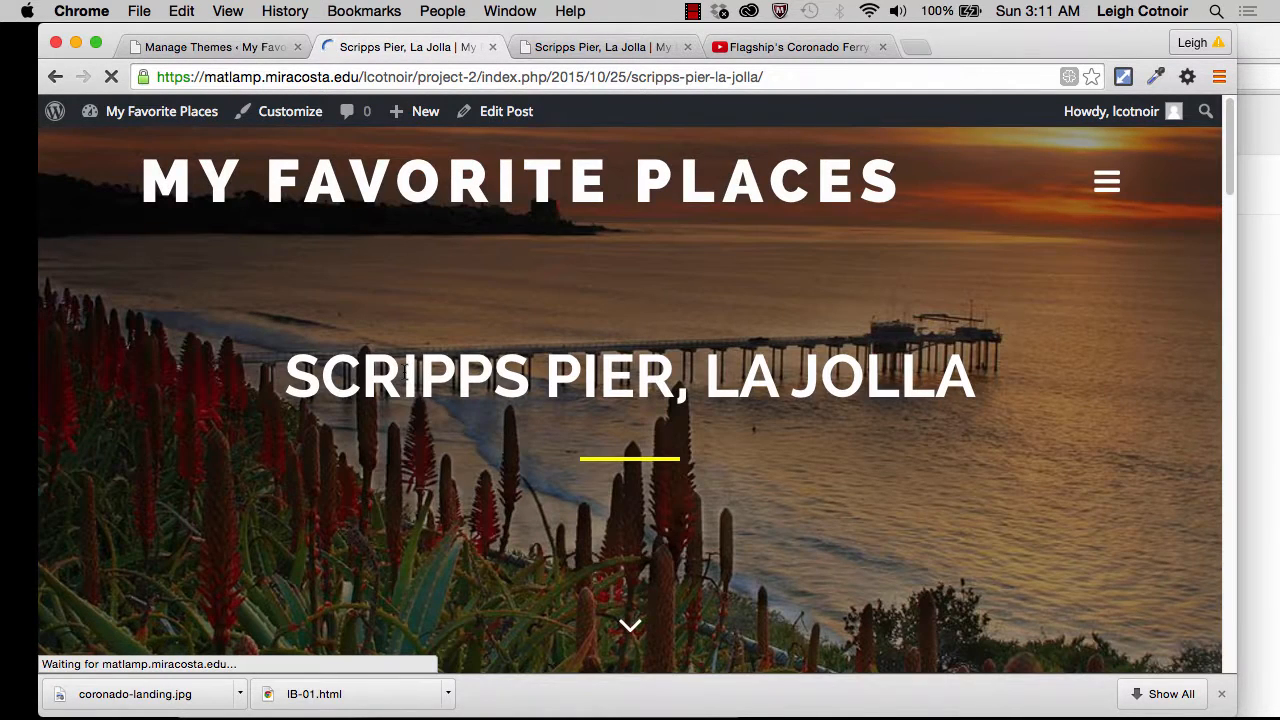
scroll(511, 523, down, 5)
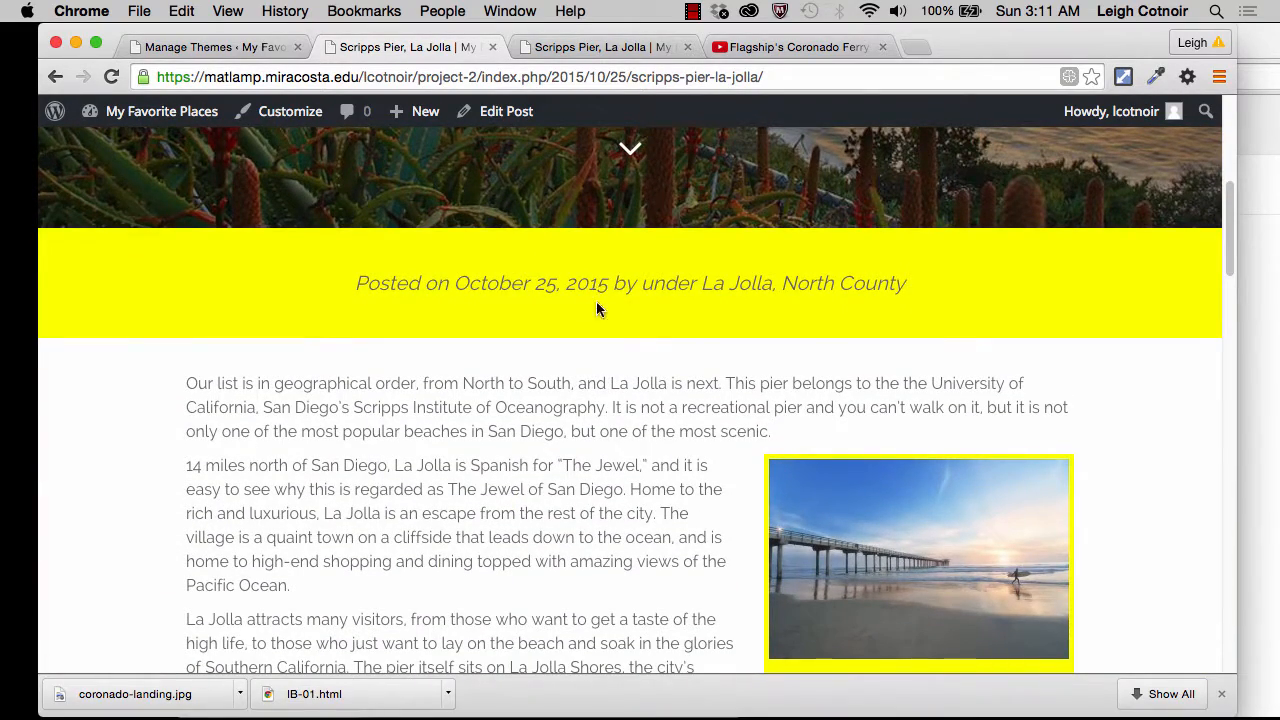
scroll(628, 557, down, 10)
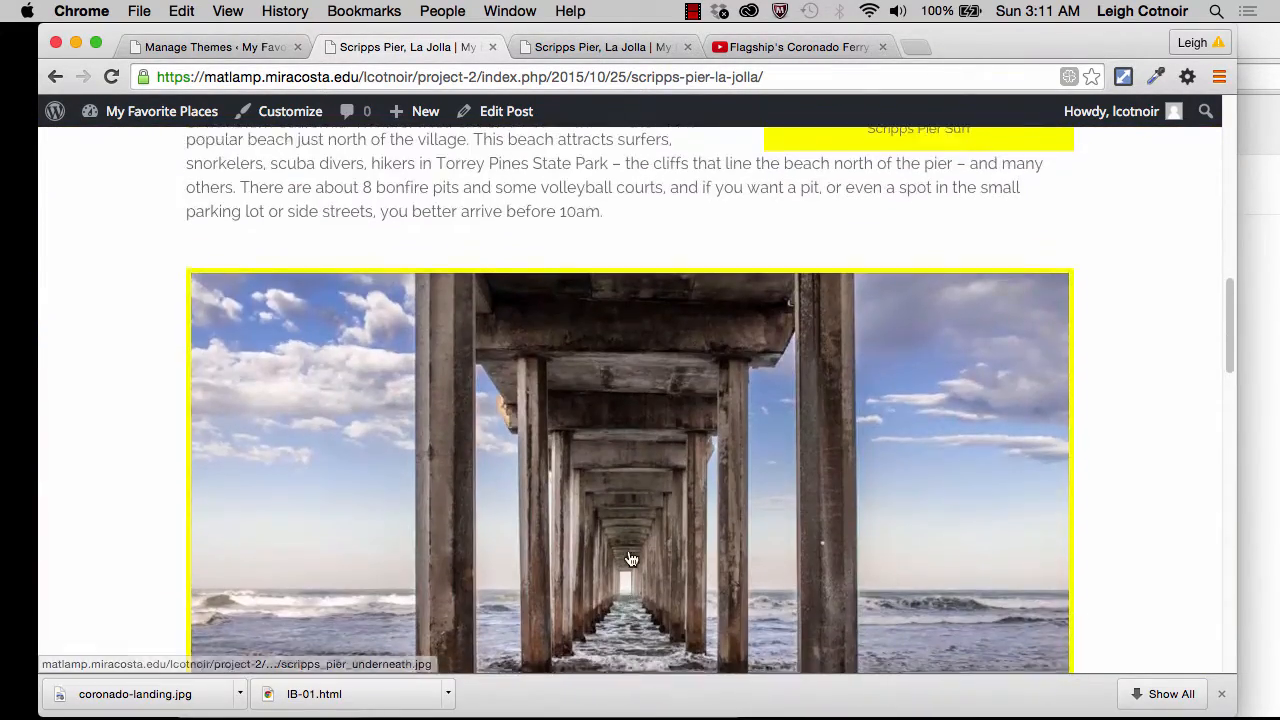
scroll(630, 555, down, 2)
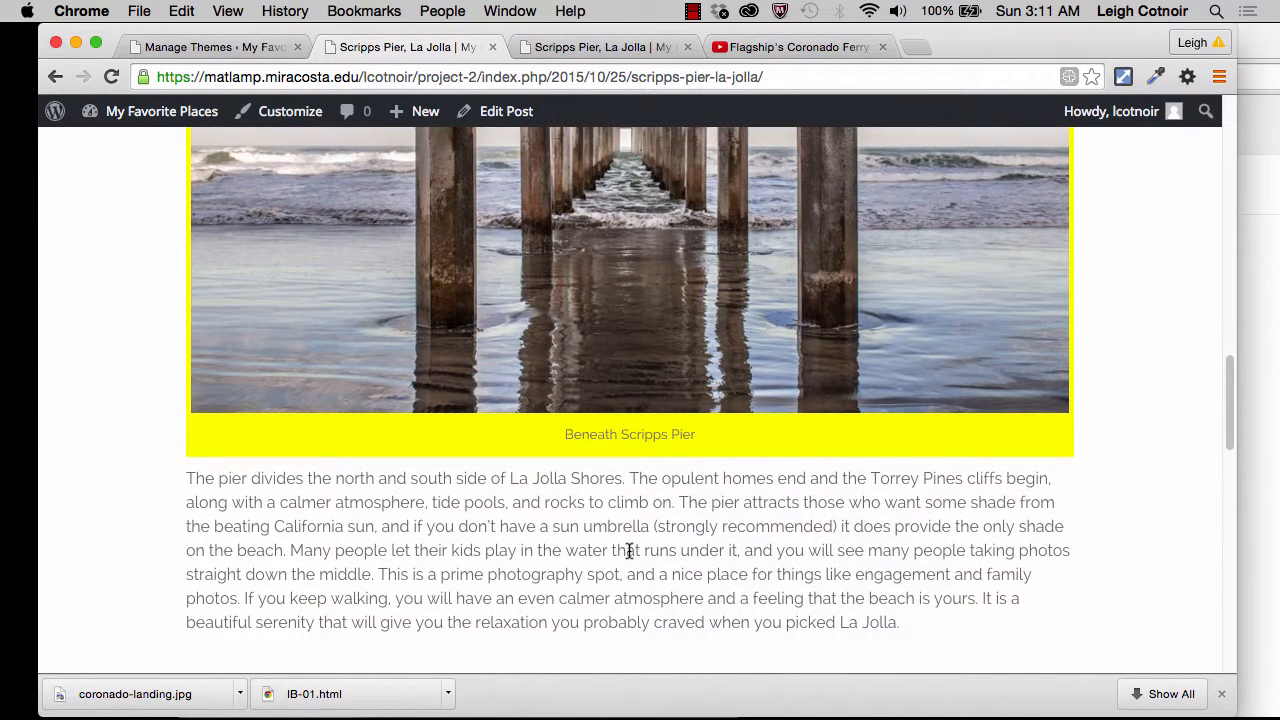
scroll(628, 553, down, 6)
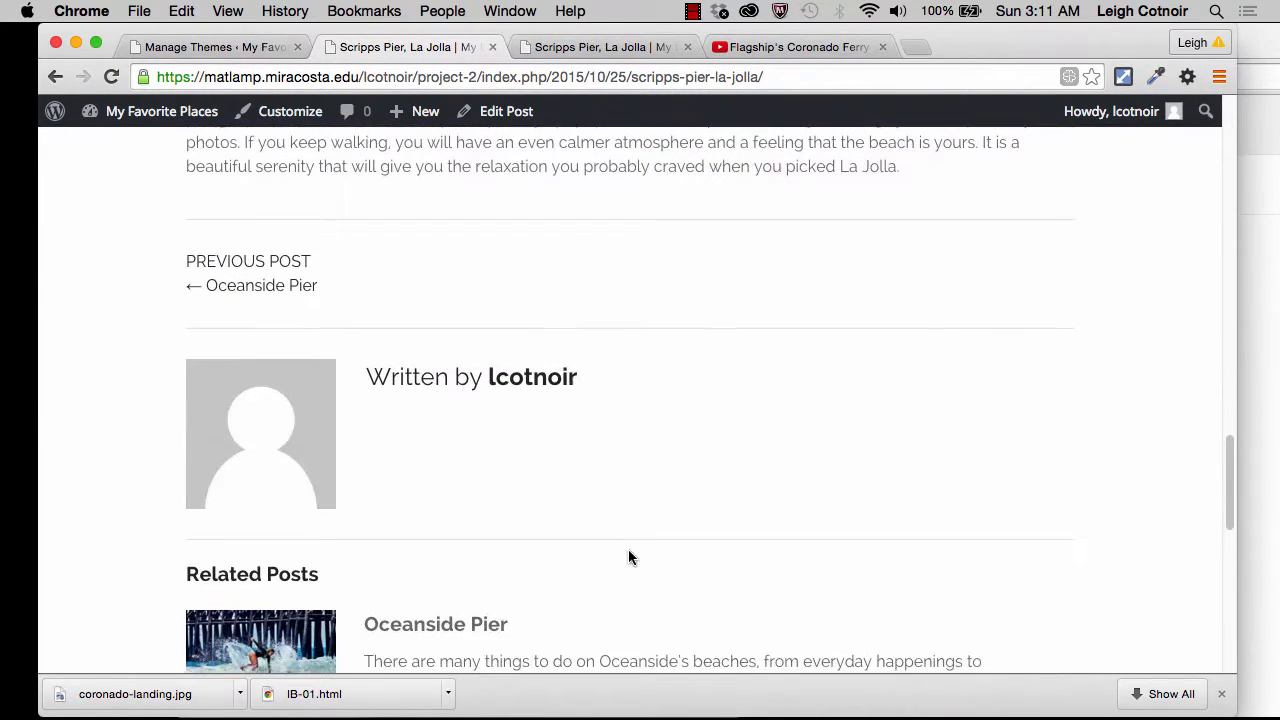
scroll(628, 557, down, 5)
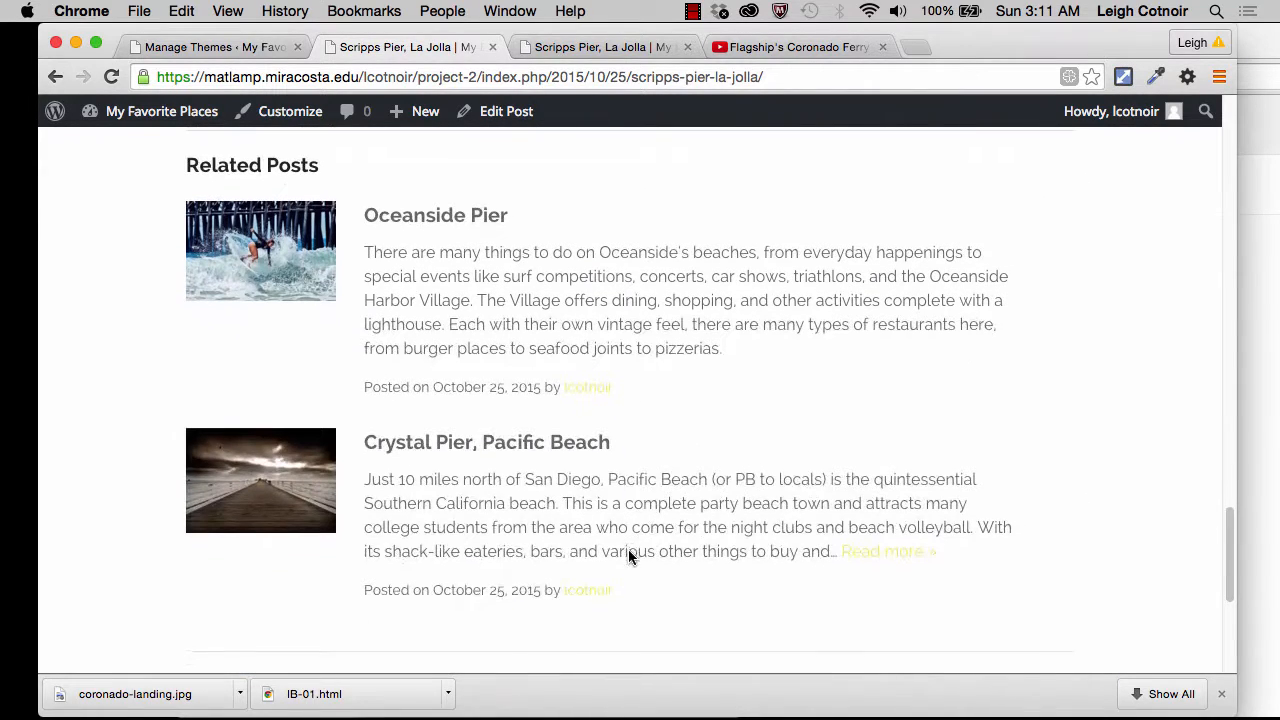
Step: Review the Scripps Pier, La Jolla post again, examining its header image, post details, text and captioned photos
scroll(628, 549, up, 10)
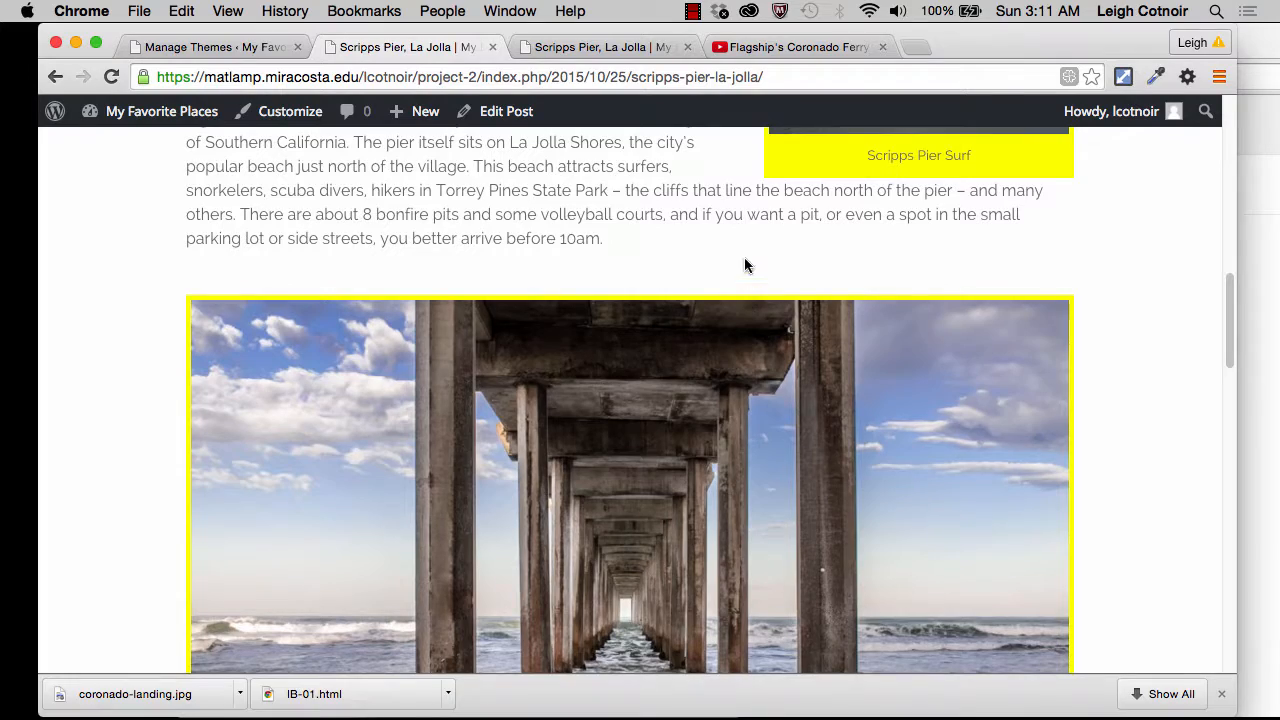
scroll(744, 265, up, 10)
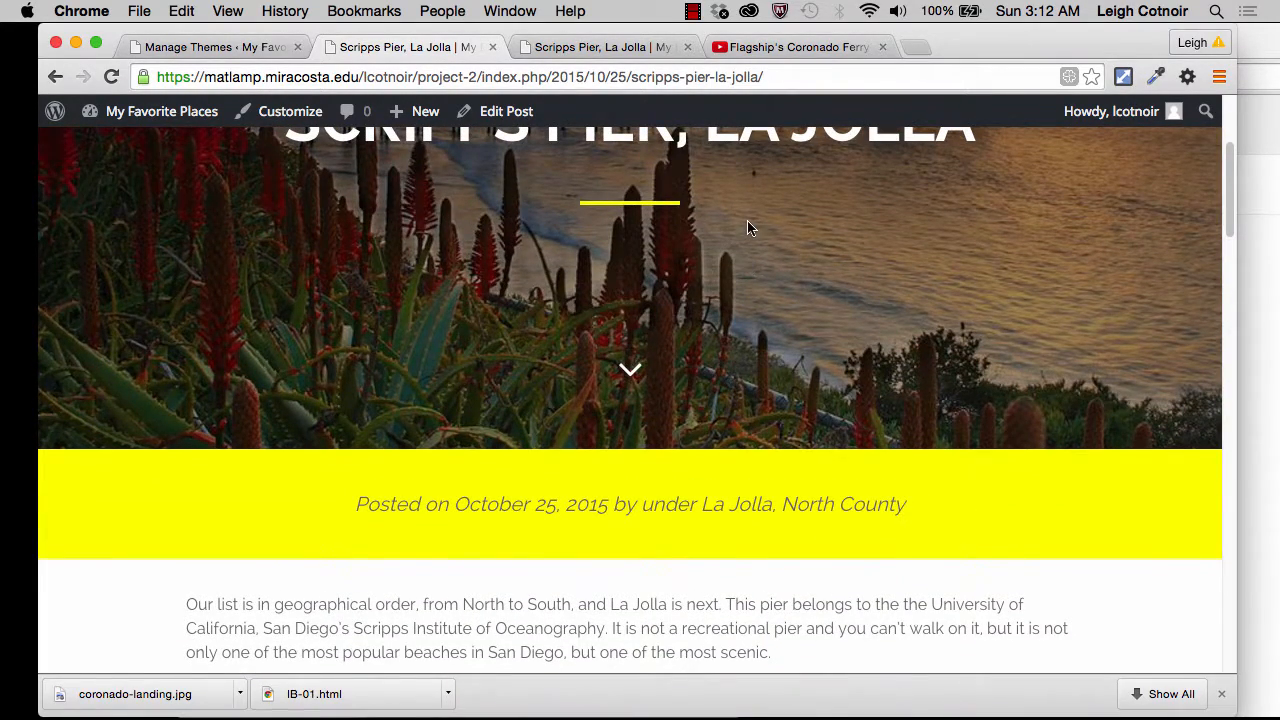
scroll(748, 223, up, 5)
scroll(748, 223, down, 10)
scroll(747, 222, down, 1)
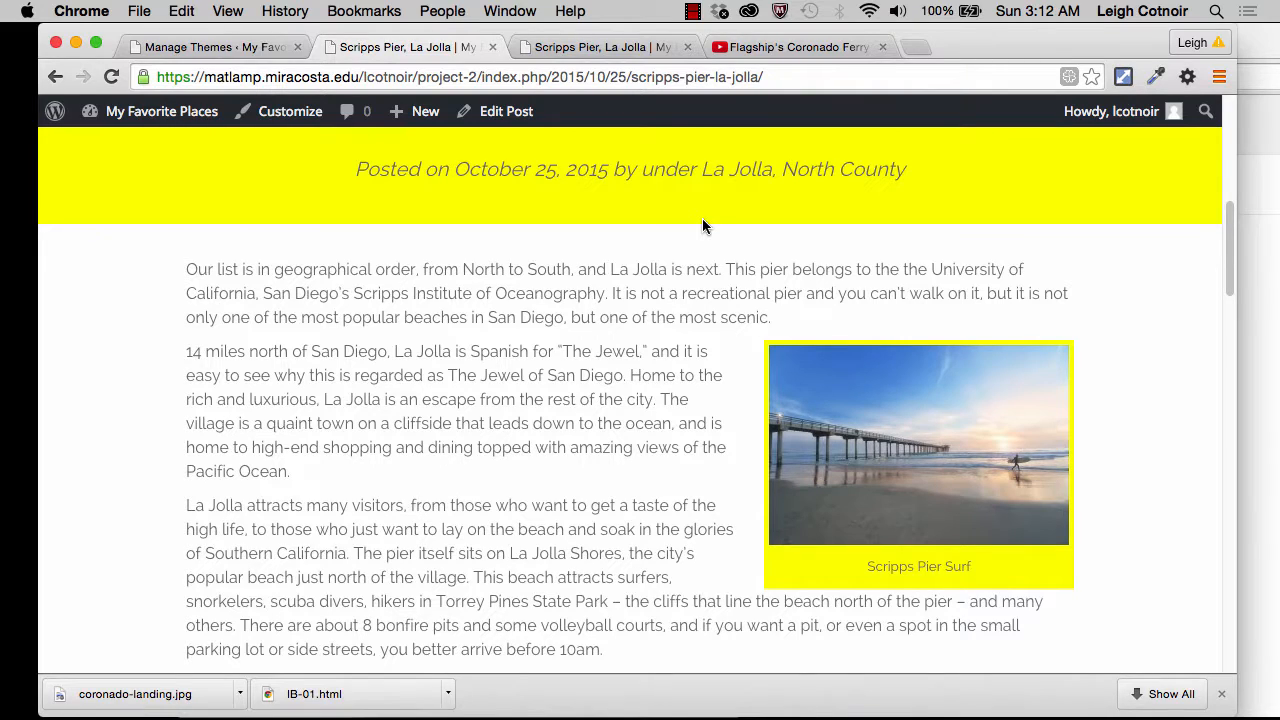
scroll(702, 225, down, 13)
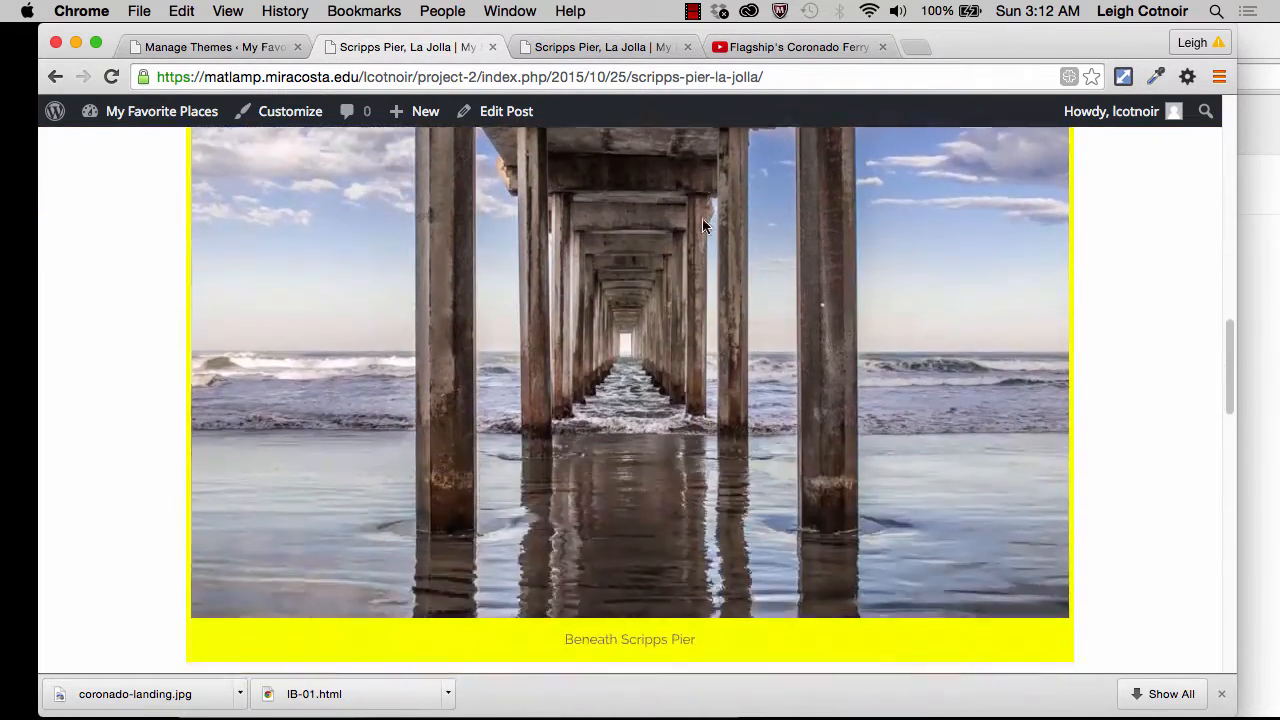
scroll(702, 225, up, 15)
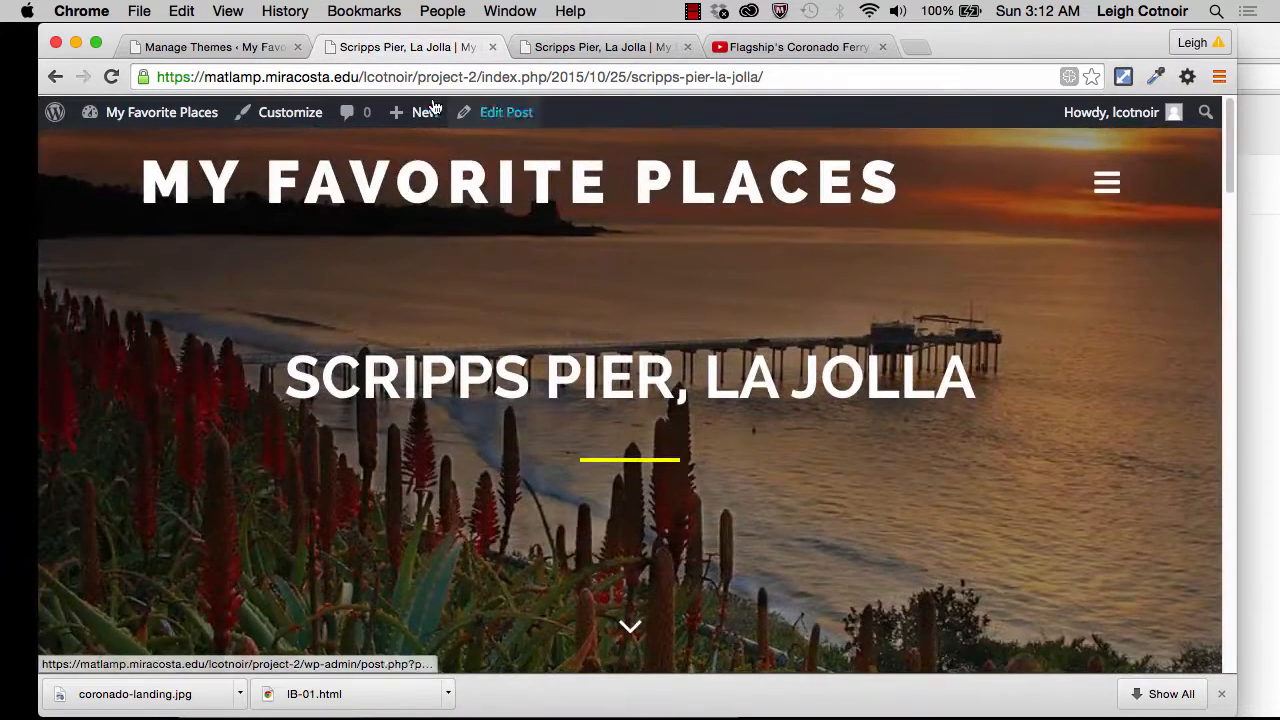
mouse_move(433, 107)
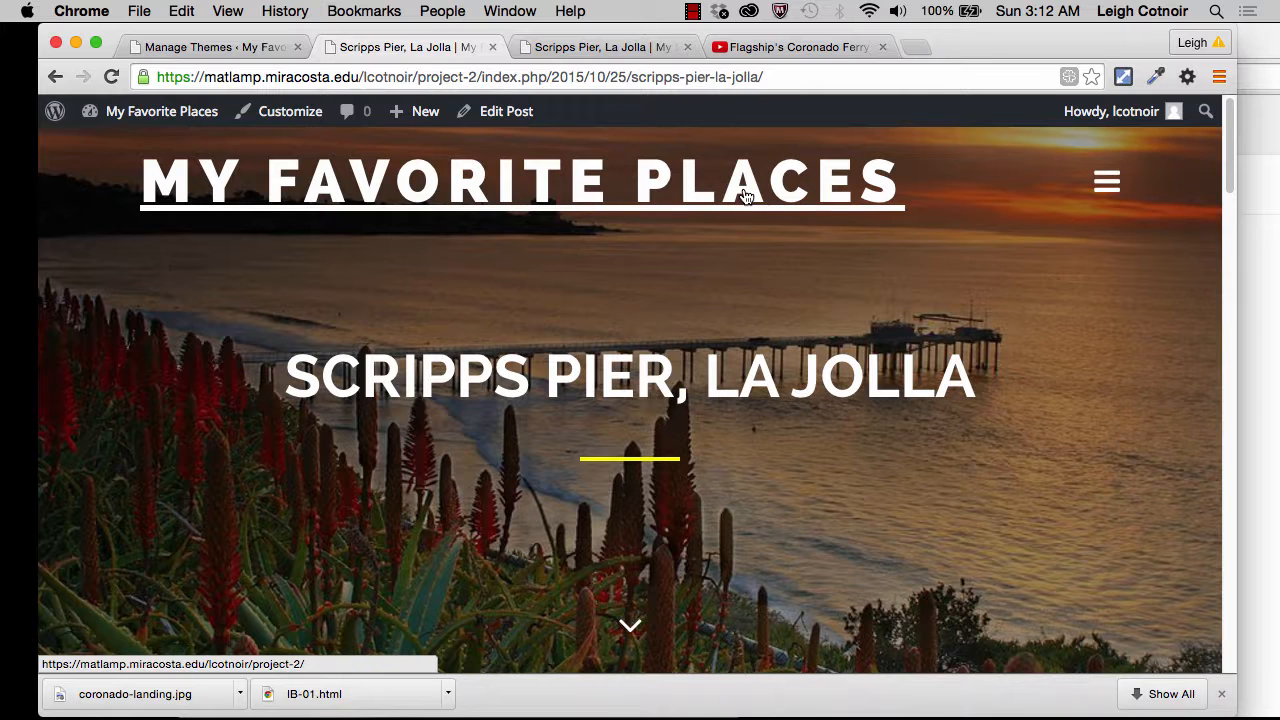
Step: Return to the theme administration, start adding a new theme, and browse the featured and popular themes
click(250, 46)
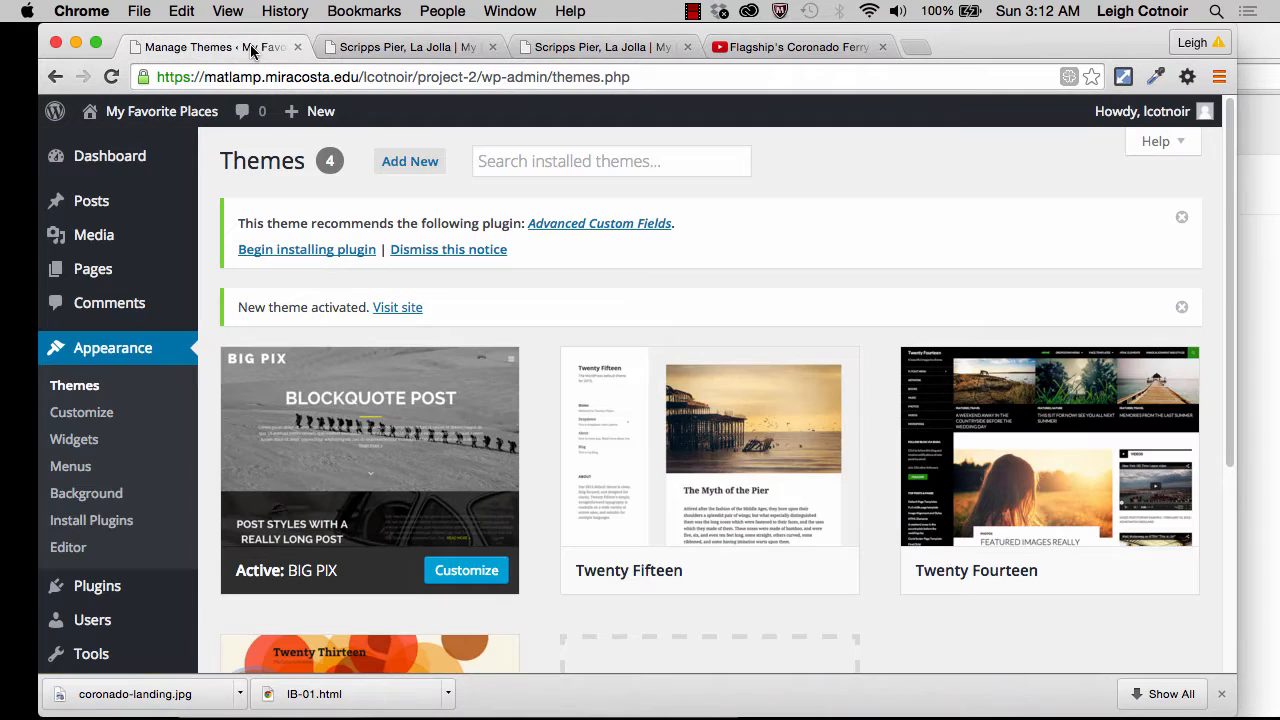
click(407, 168)
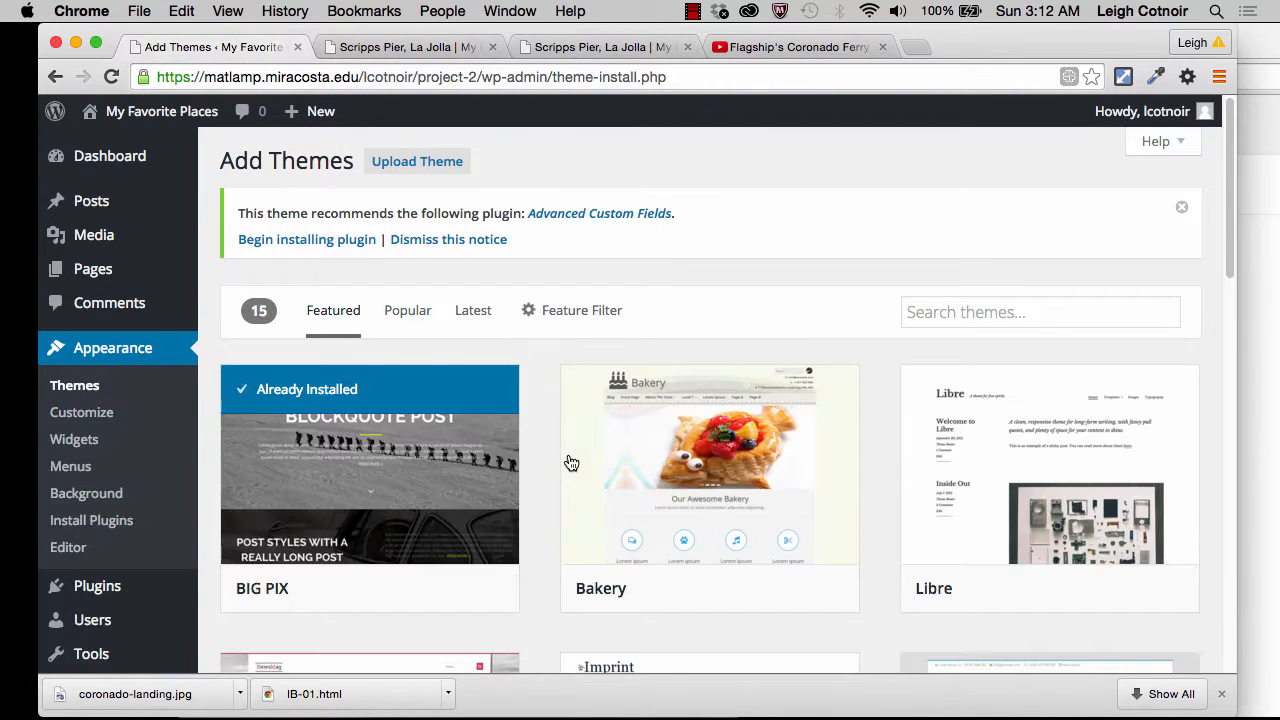
scroll(612, 509, down, 5)
scroll(615, 510, down, 10)
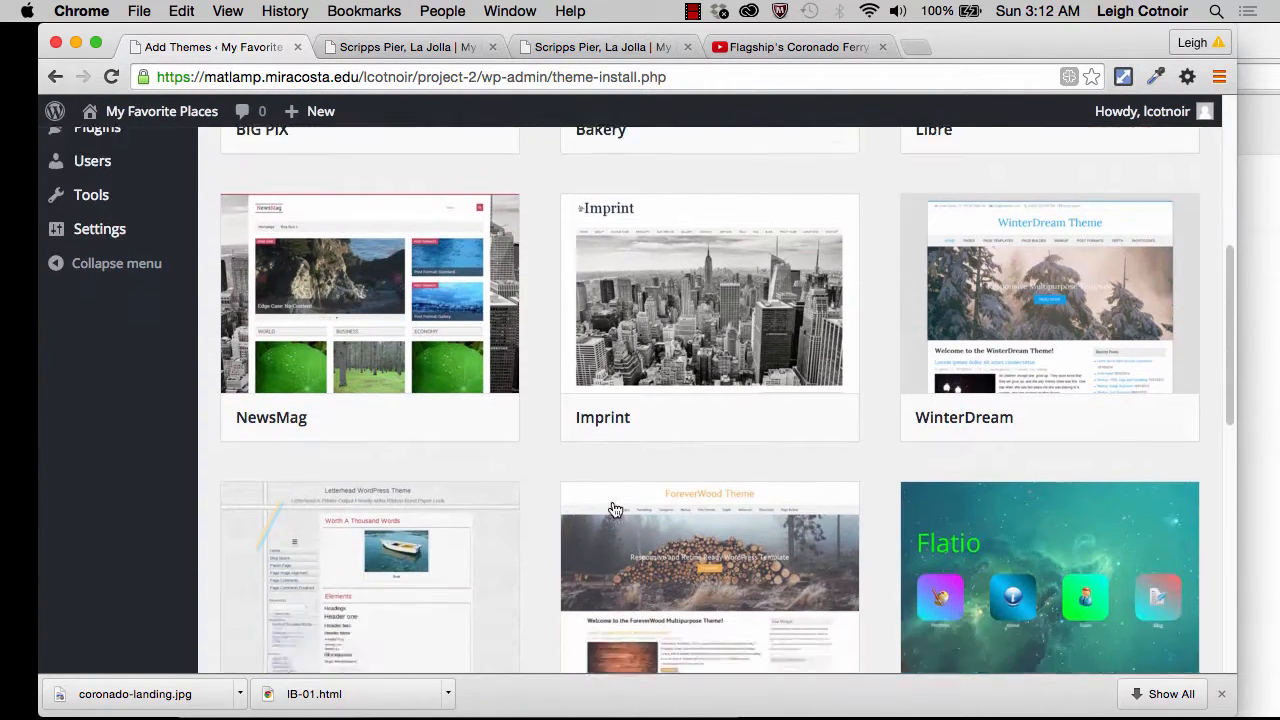
scroll(615, 510, up, 15)
scroll(615, 510, up, 3)
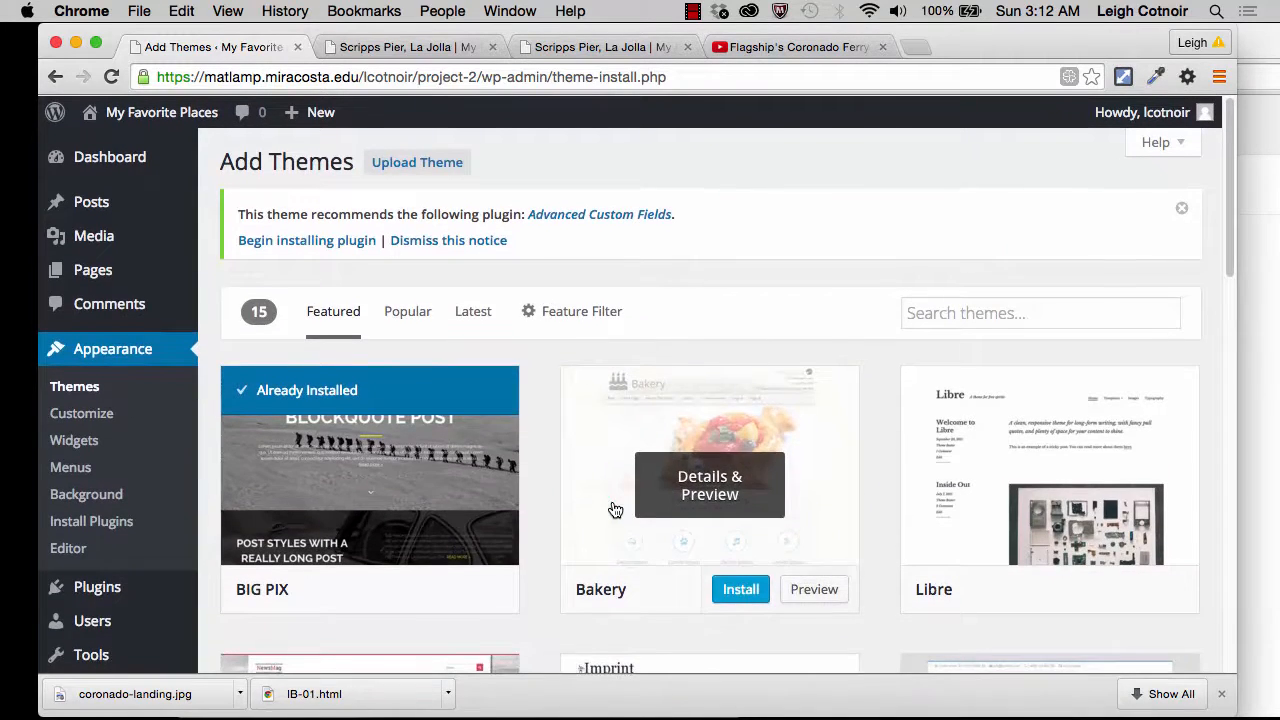
click(408, 314)
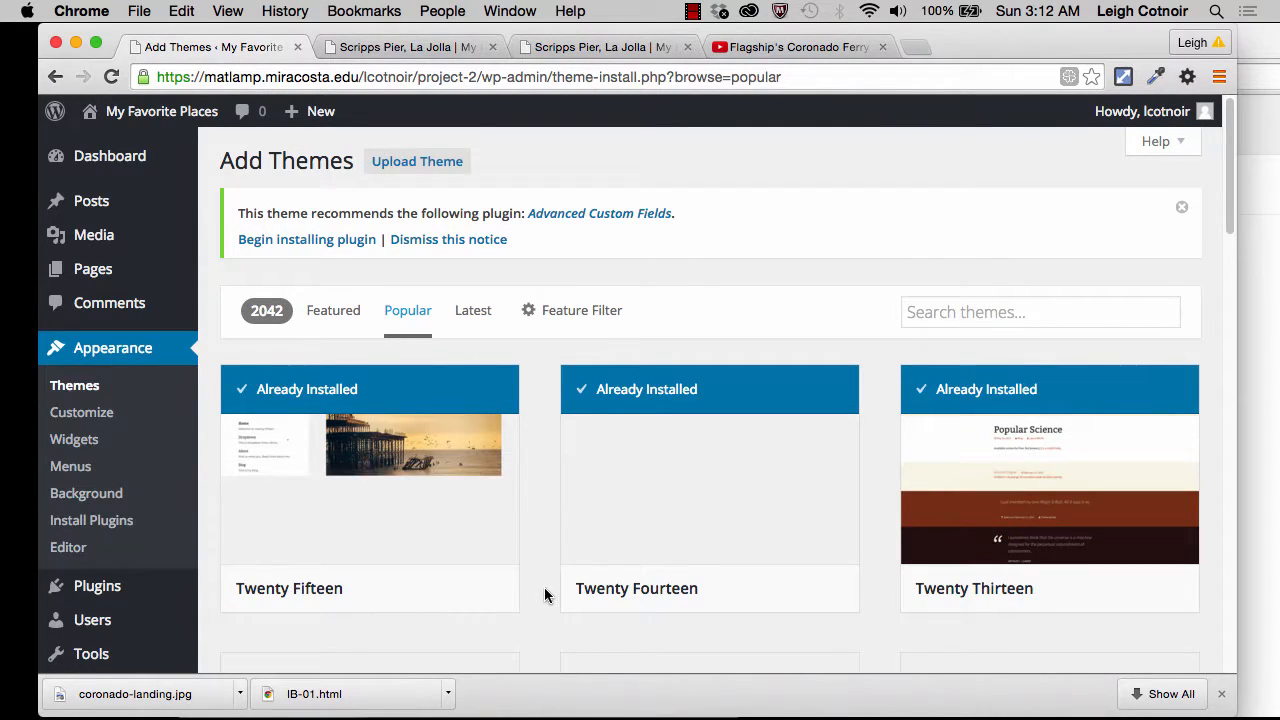
scroll(543, 595, down, 5)
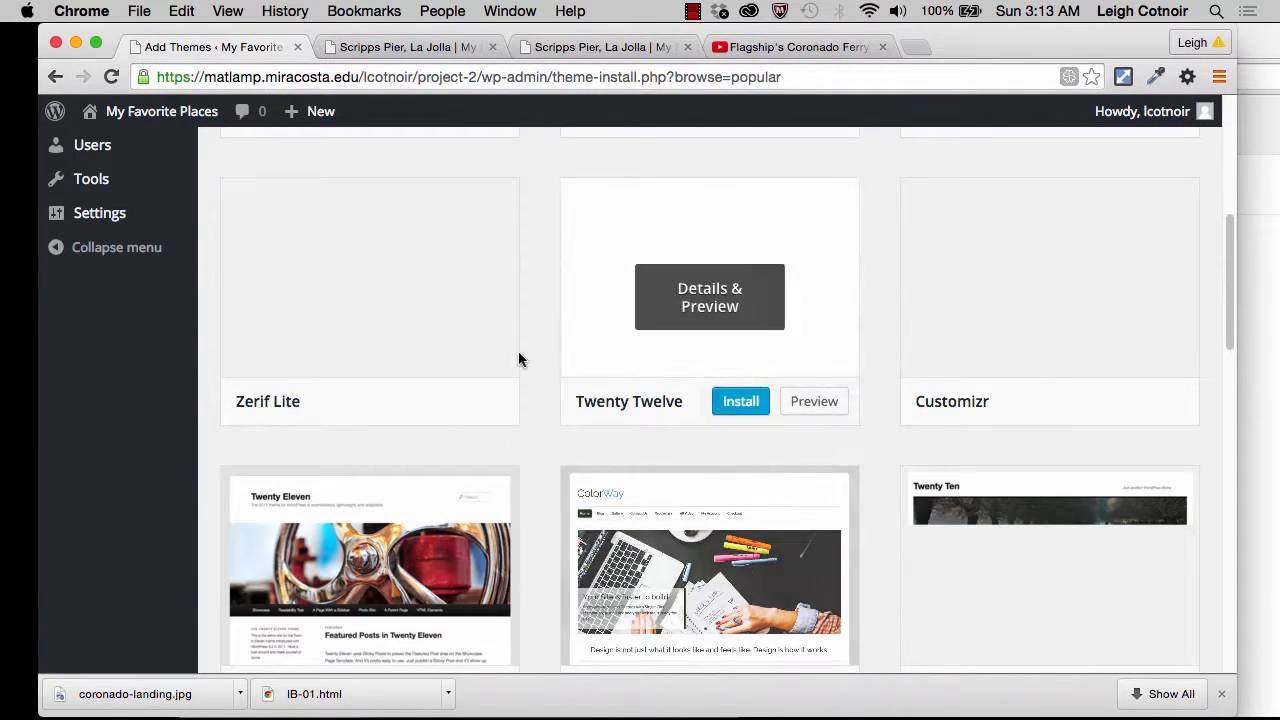
scroll(617, 477, up, 5)
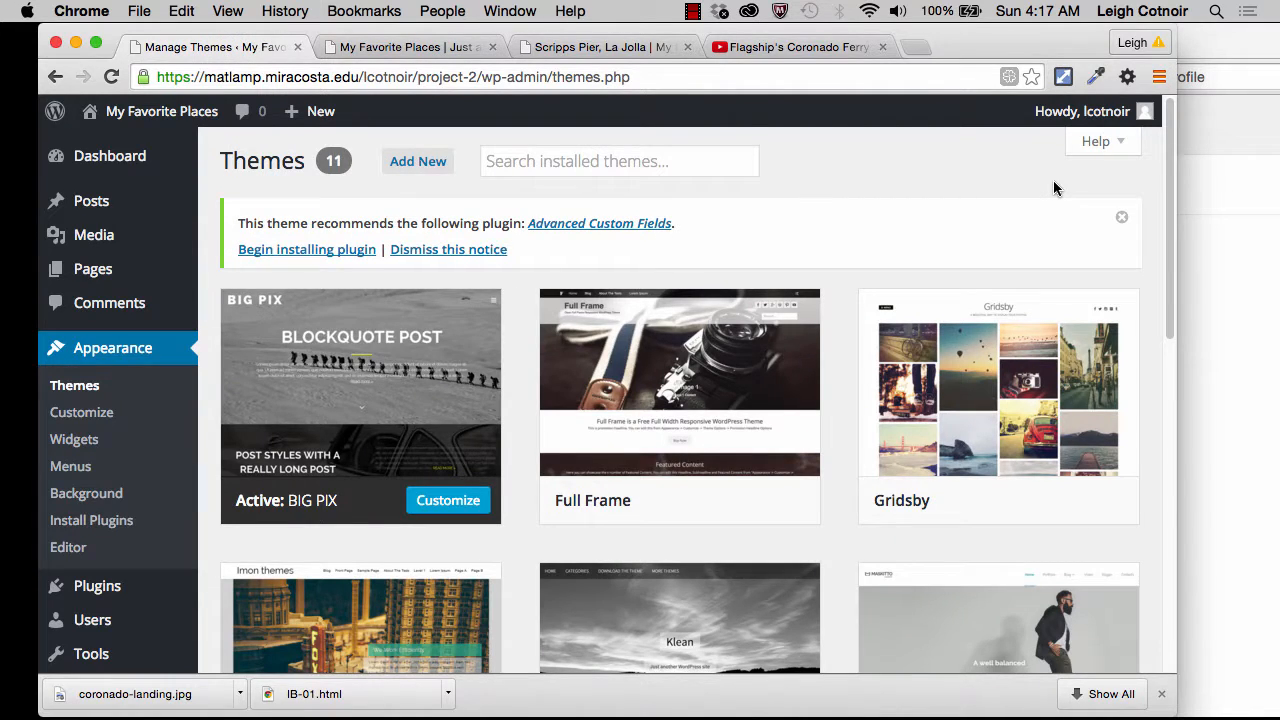
Step: Look through the installed themes and dismiss the notice recommending the Advanced Custom Fields plugin
scroll(771, 388, down, 2)
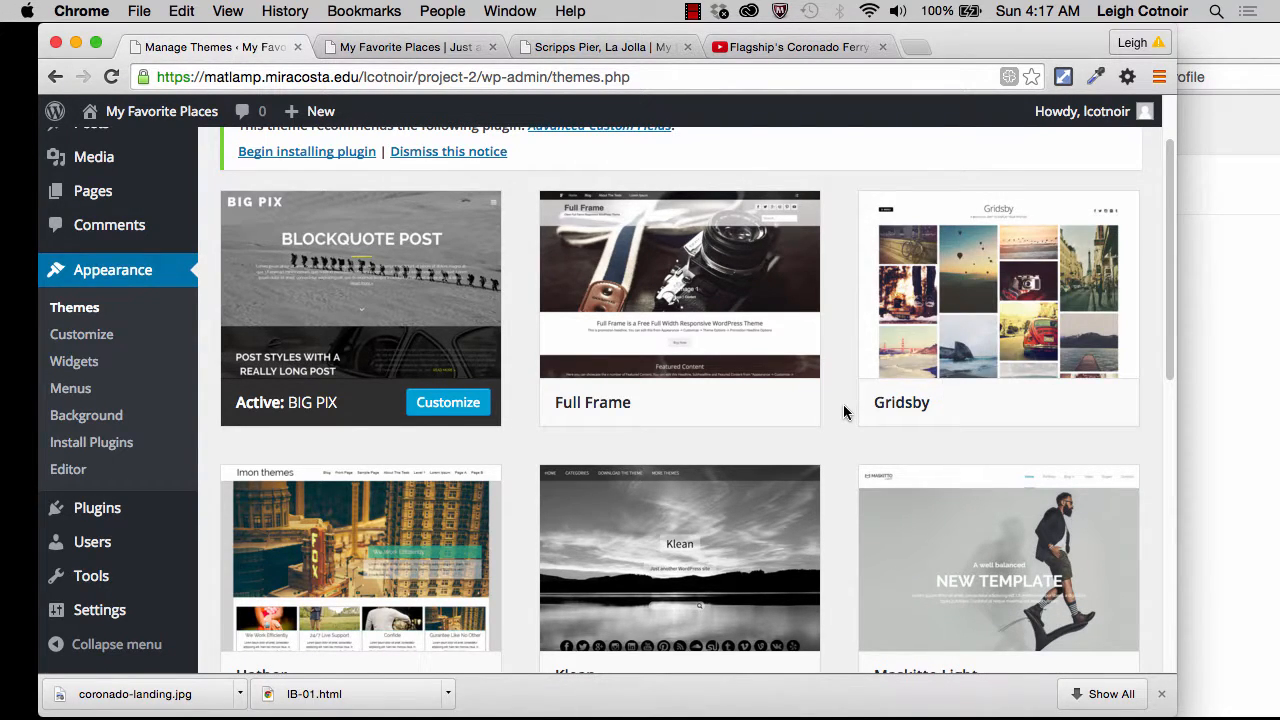
scroll(843, 404, down, 1)
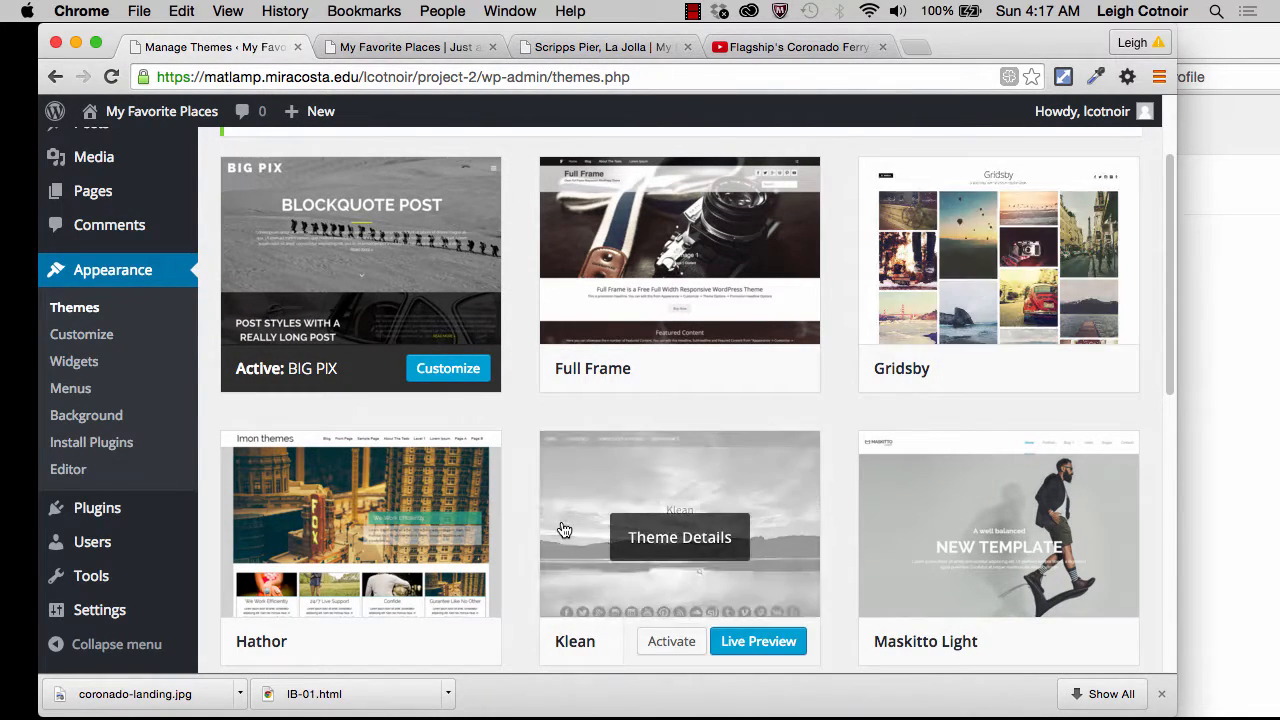
scroll(391, 580, down, 3)
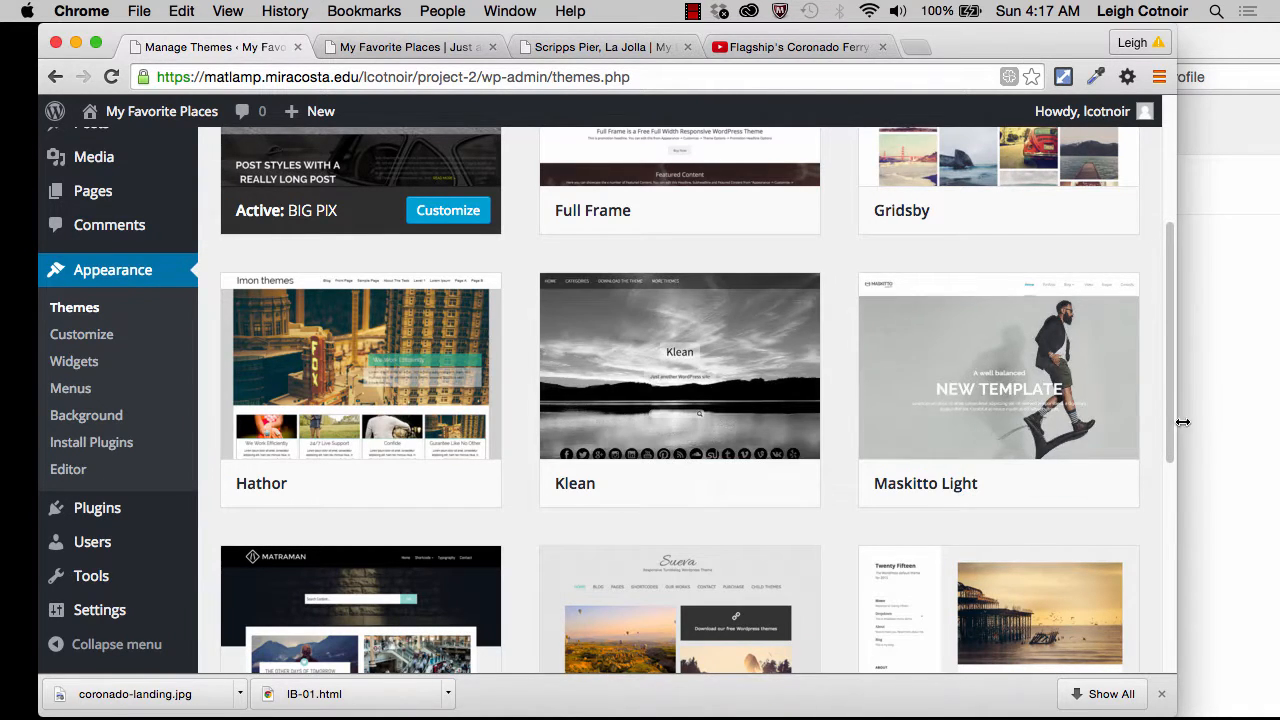
scroll(1025, 453, down, 5)
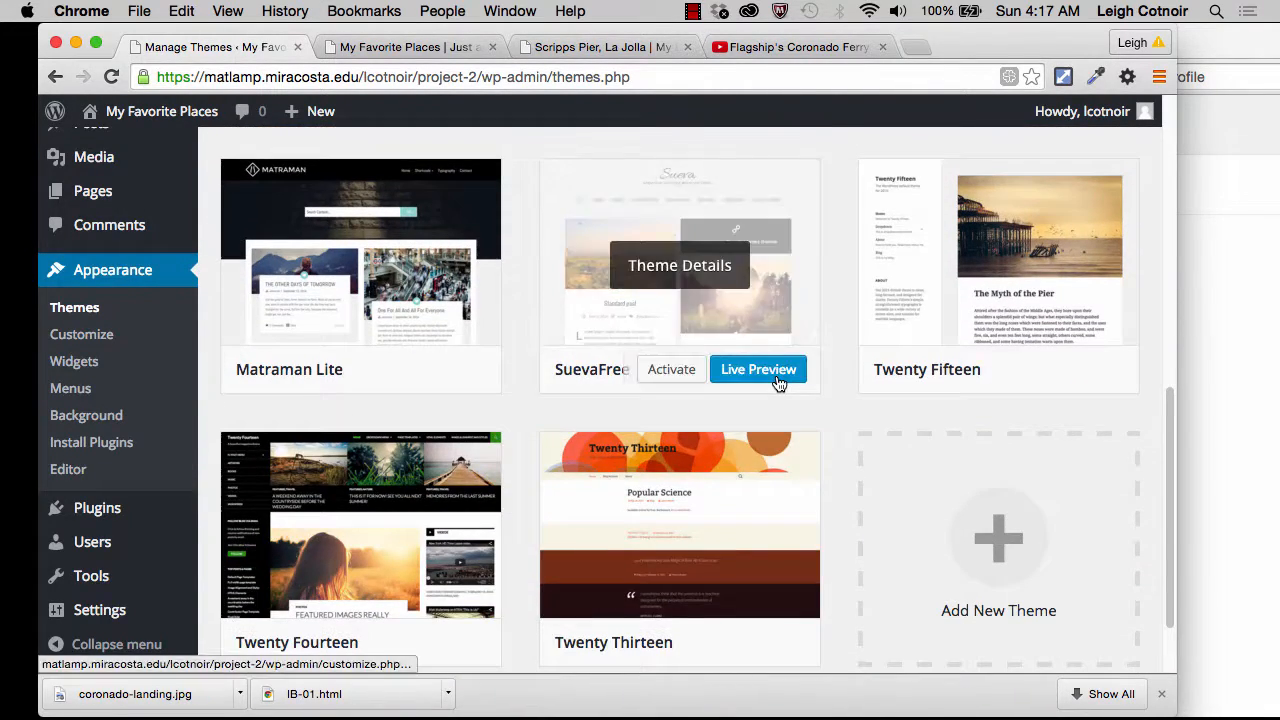
scroll(778, 383, up, 1)
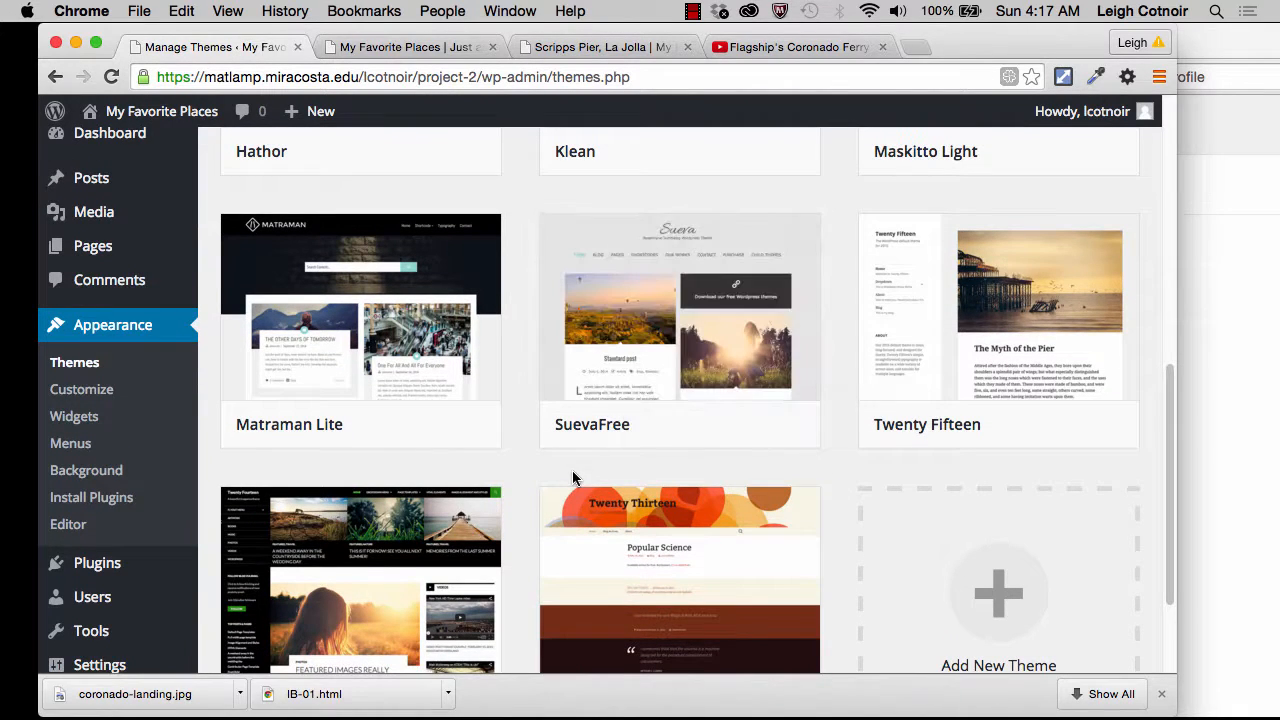
mouse_move(586, 443)
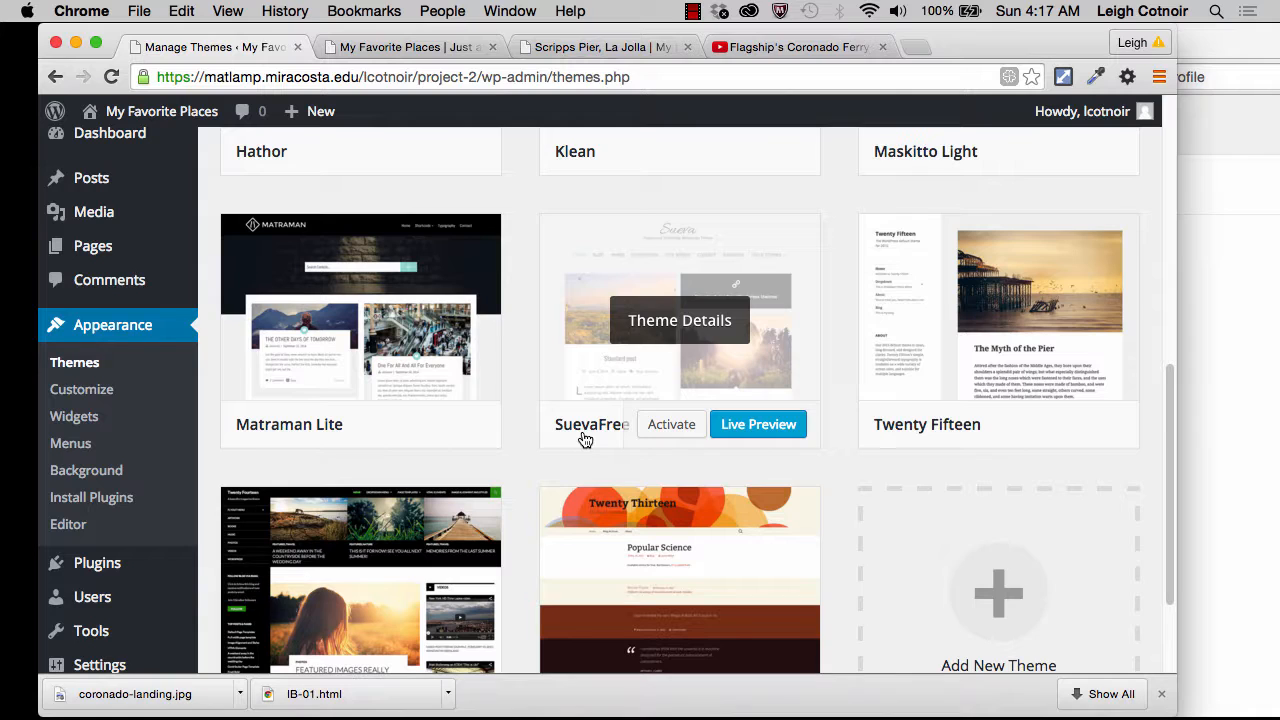
mouse_move(351, 450)
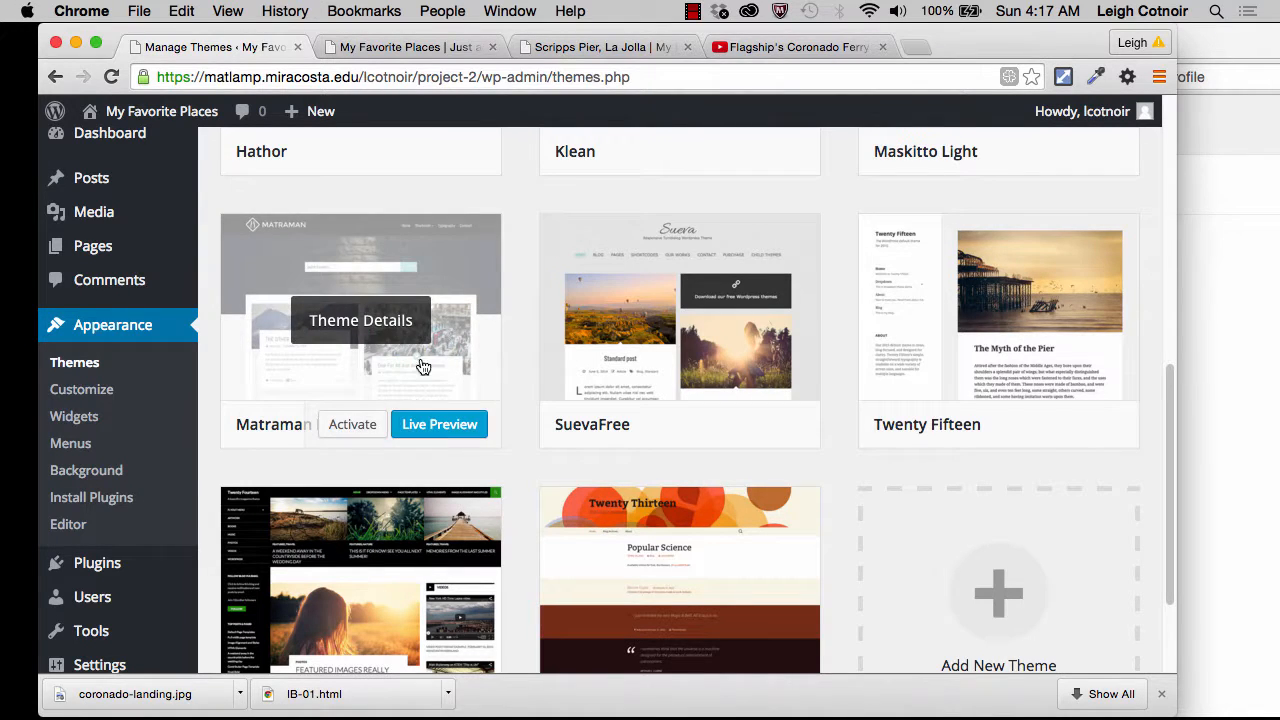
scroll(514, 194, up, 5)
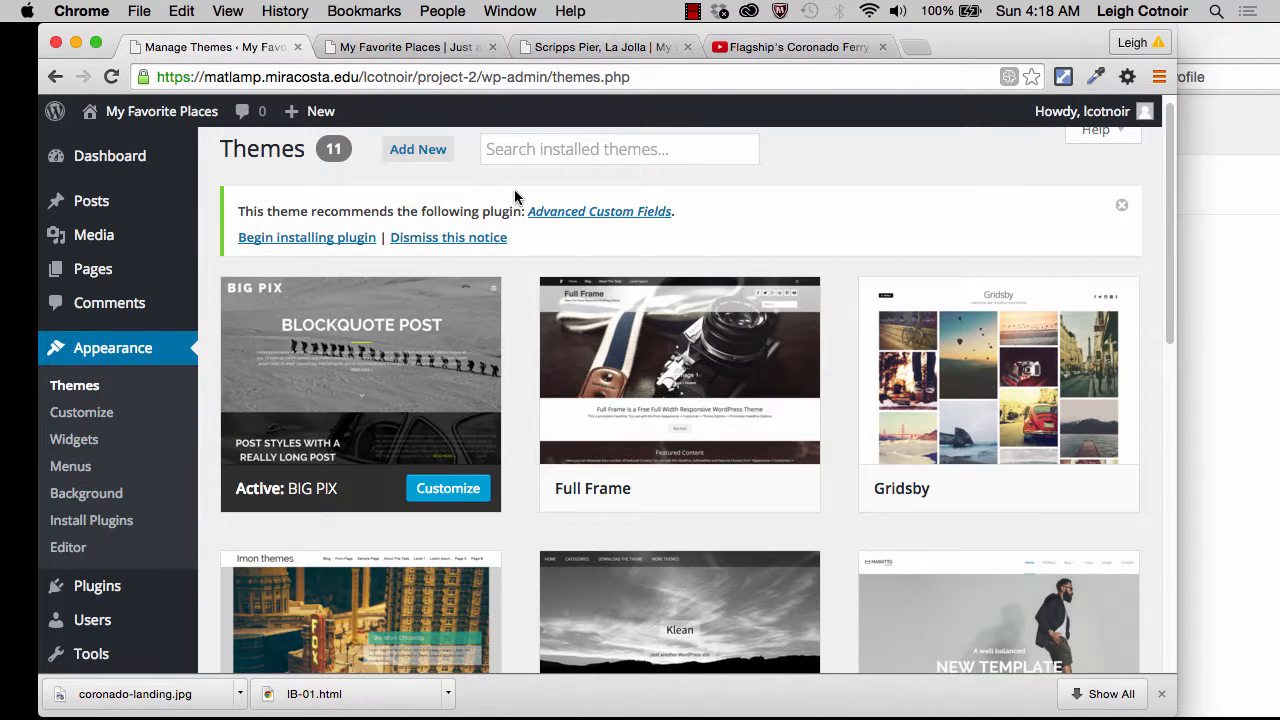
click(1122, 205)
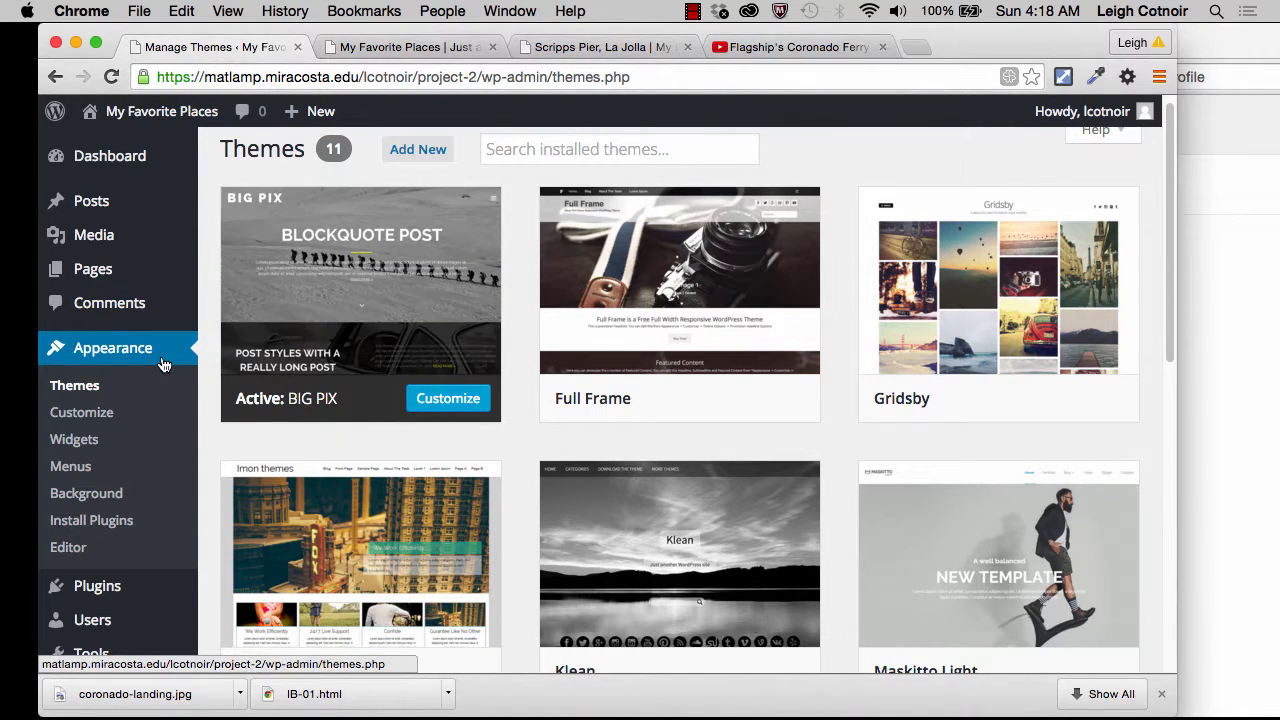
Step: Switch to the site's public homepage and examine how BIG PIX presents the featured slides and post listings
click(405, 47)
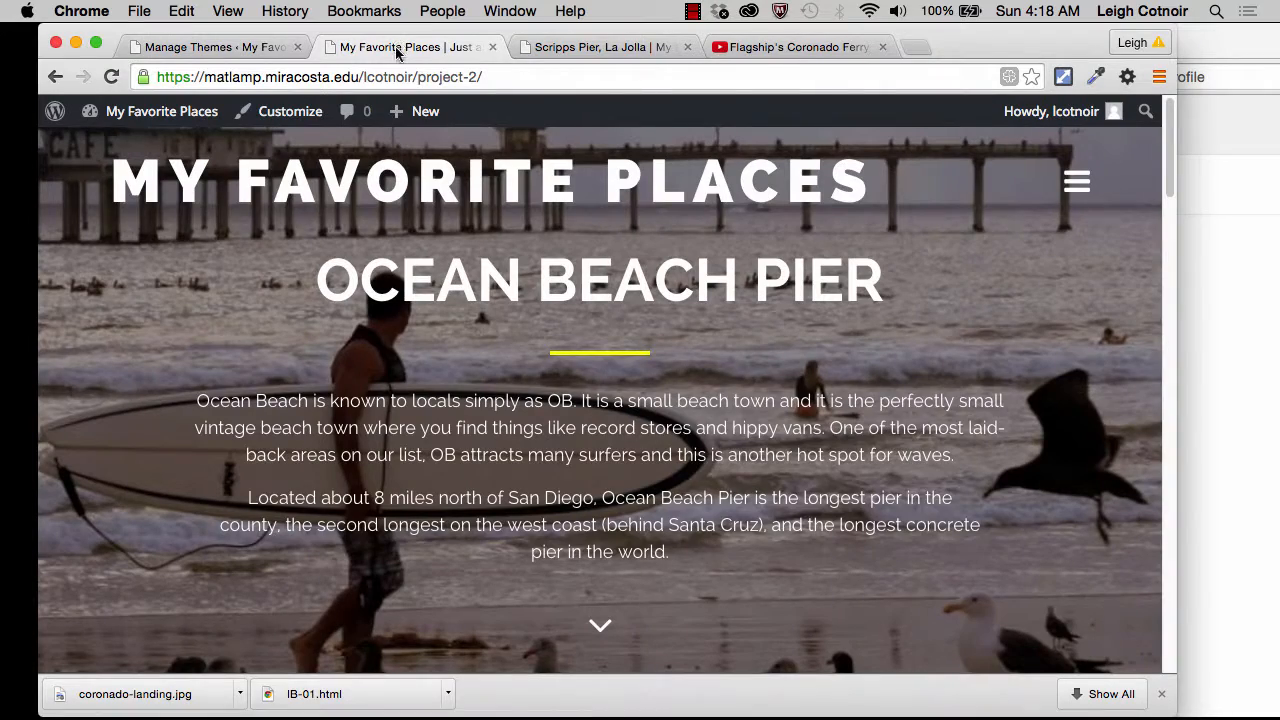
scroll(448, 249, down, 10)
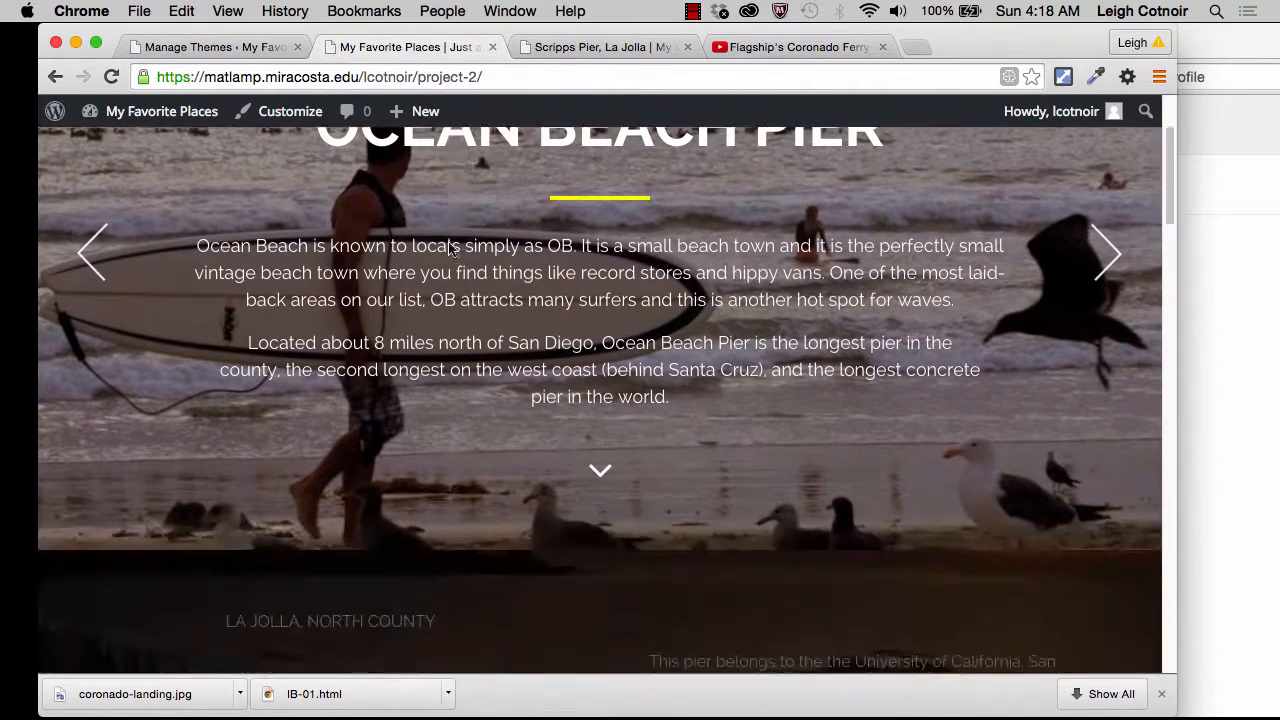
scroll(451, 251, up, 1)
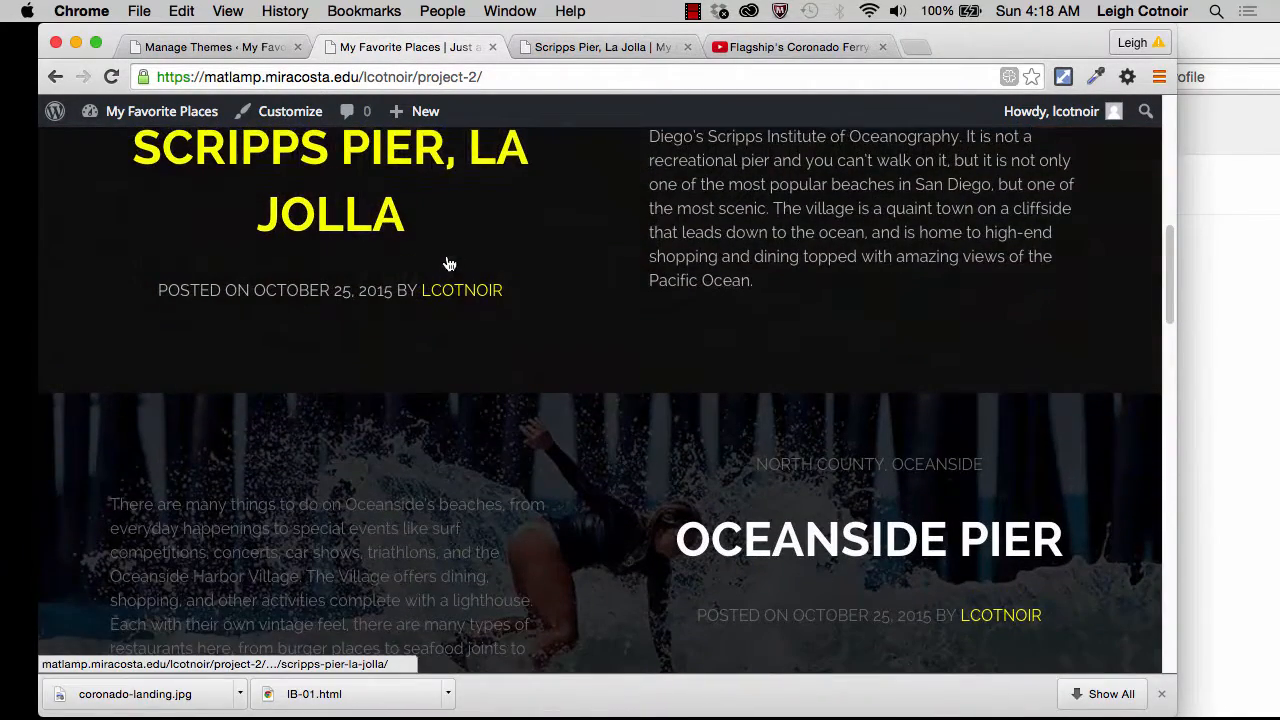
scroll(396, 258, up, 10)
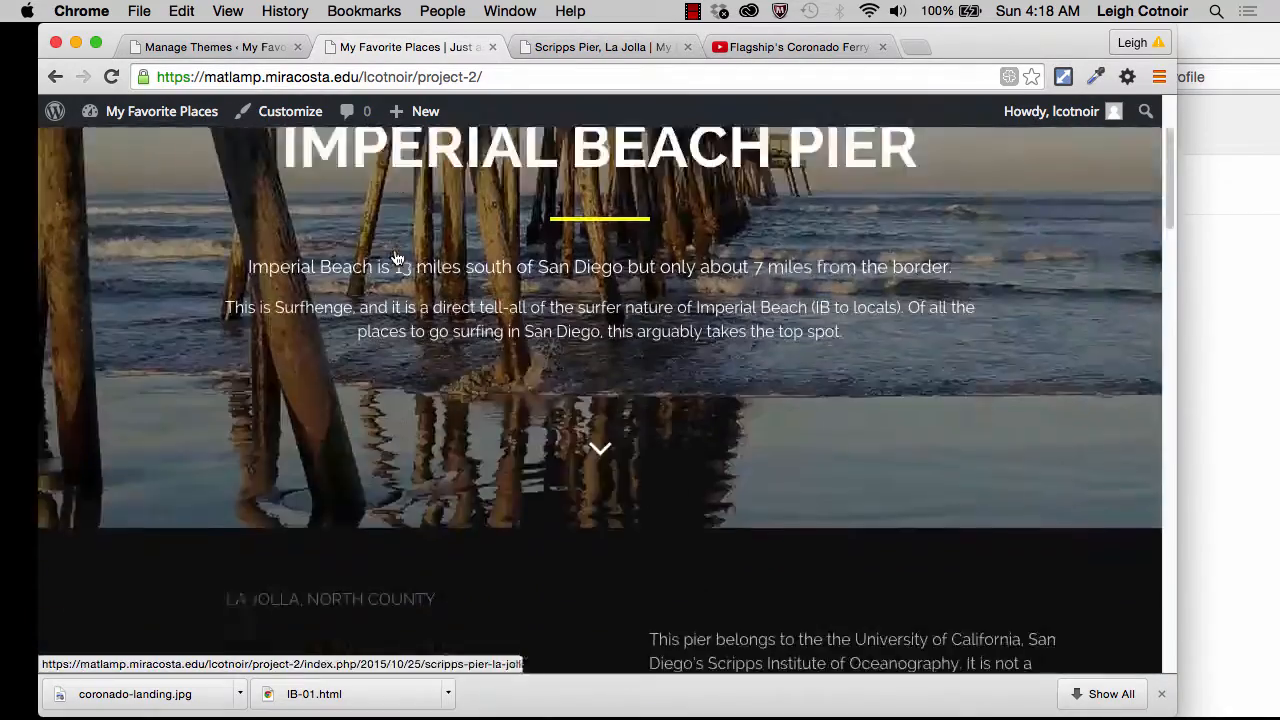
scroll(394, 257, down, 10)
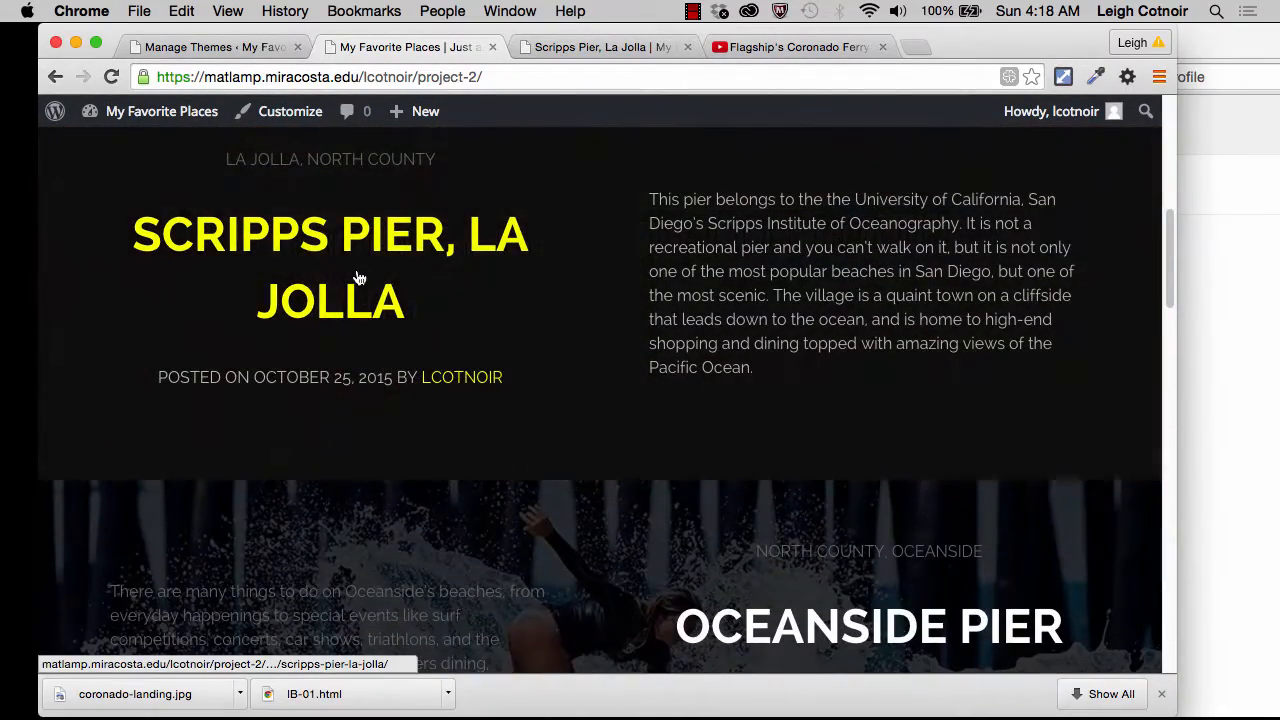
Step: Open the Scripps Pier, La Jolla post, review its text and image layout, and return to the installed themes
click(349, 256)
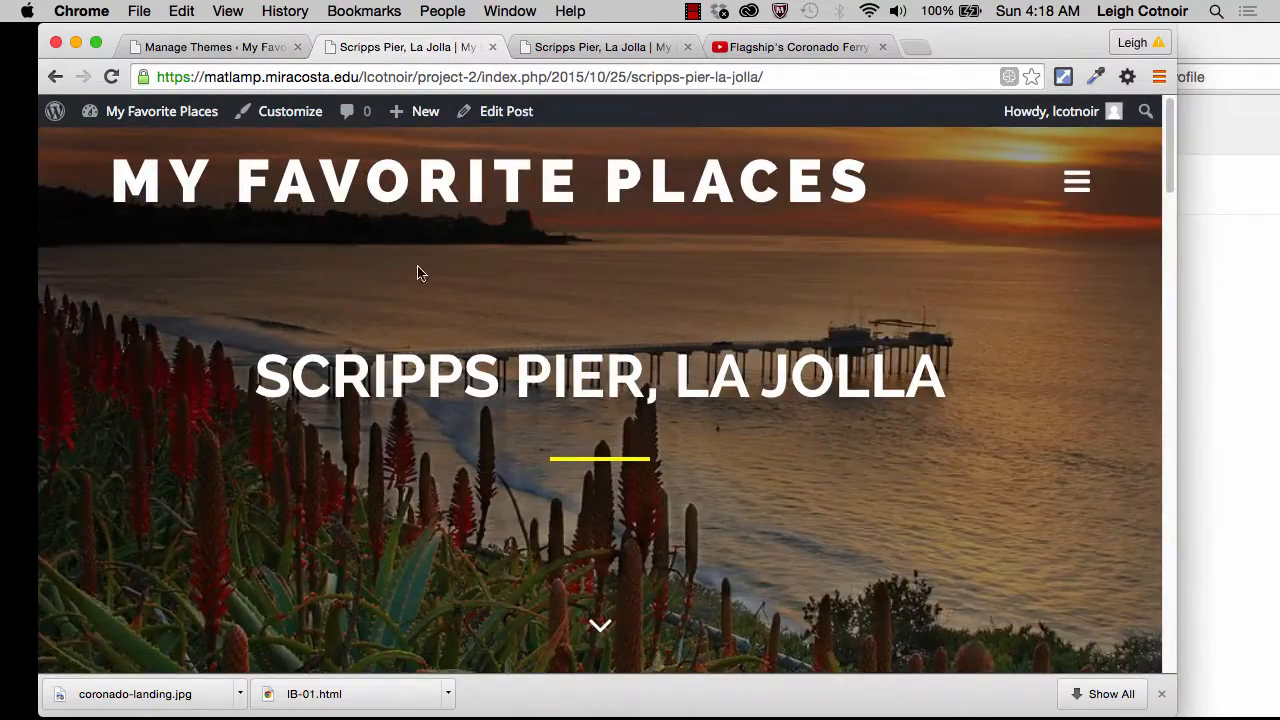
scroll(468, 316, down, 10)
scroll(468, 320, up, 4)
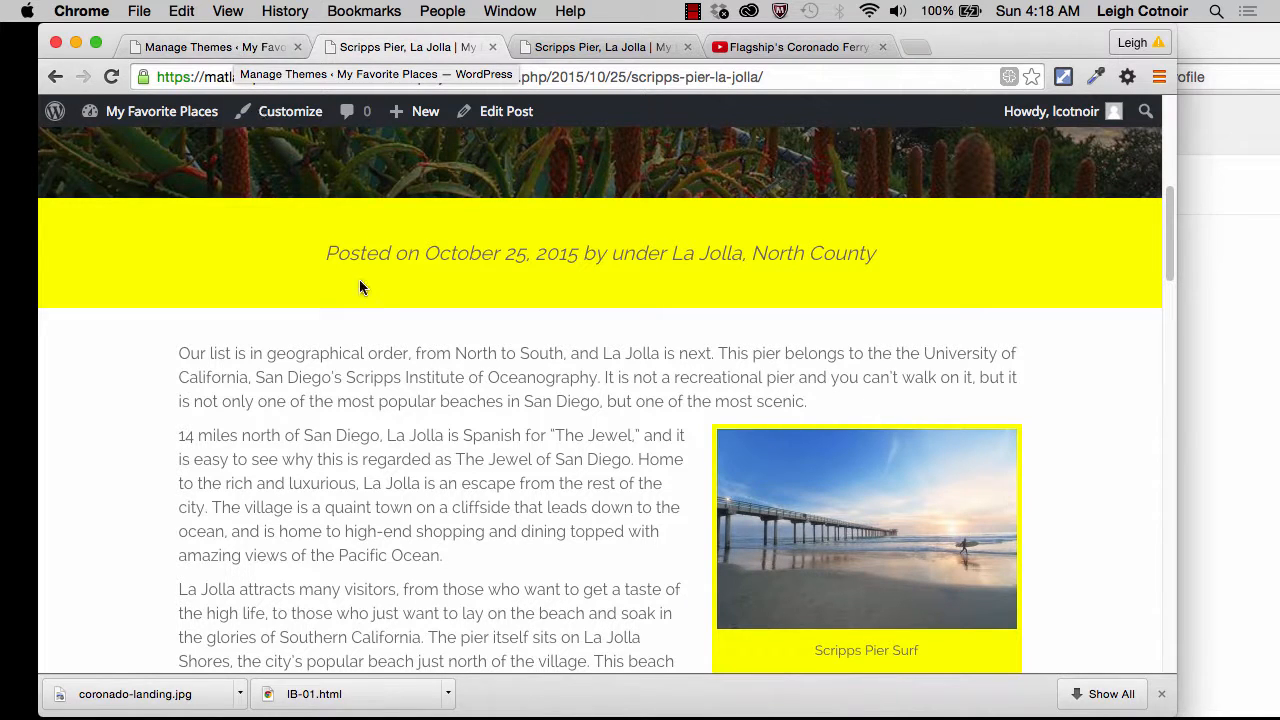
scroll(359, 279, down, 4)
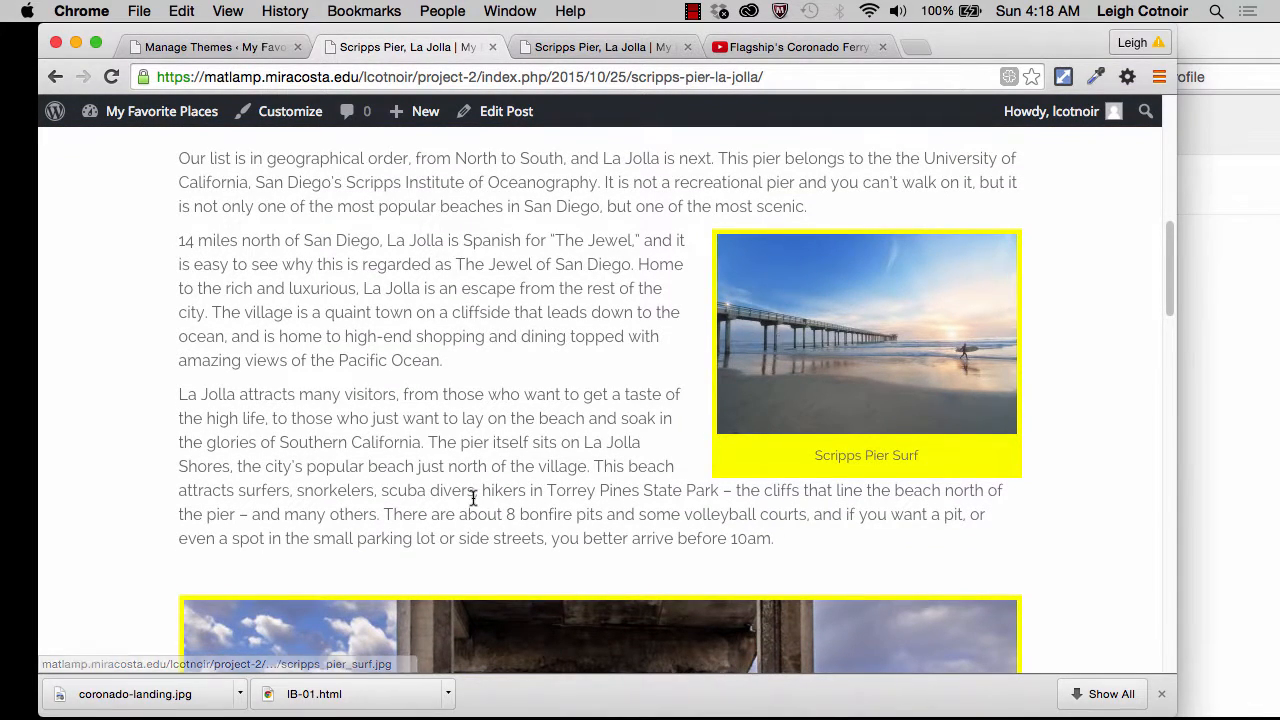
scroll(471, 491, down, 10)
scroll(475, 506, up, 15)
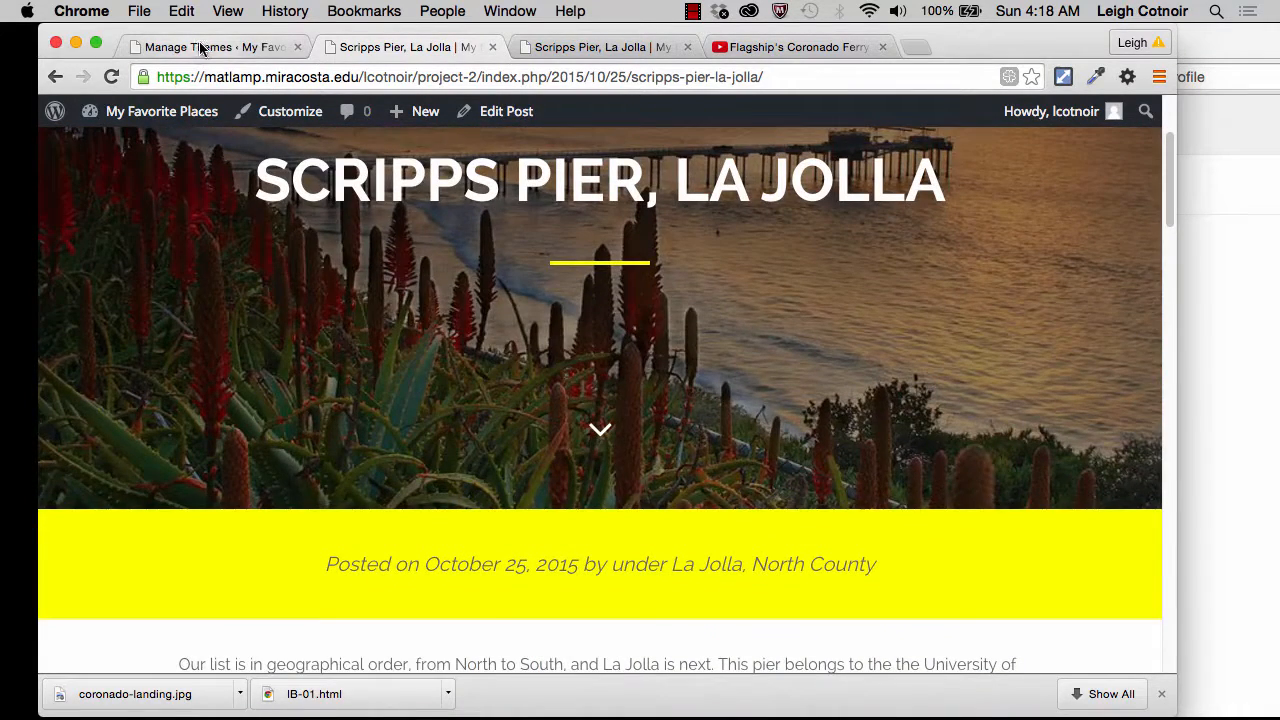
click(201, 49)
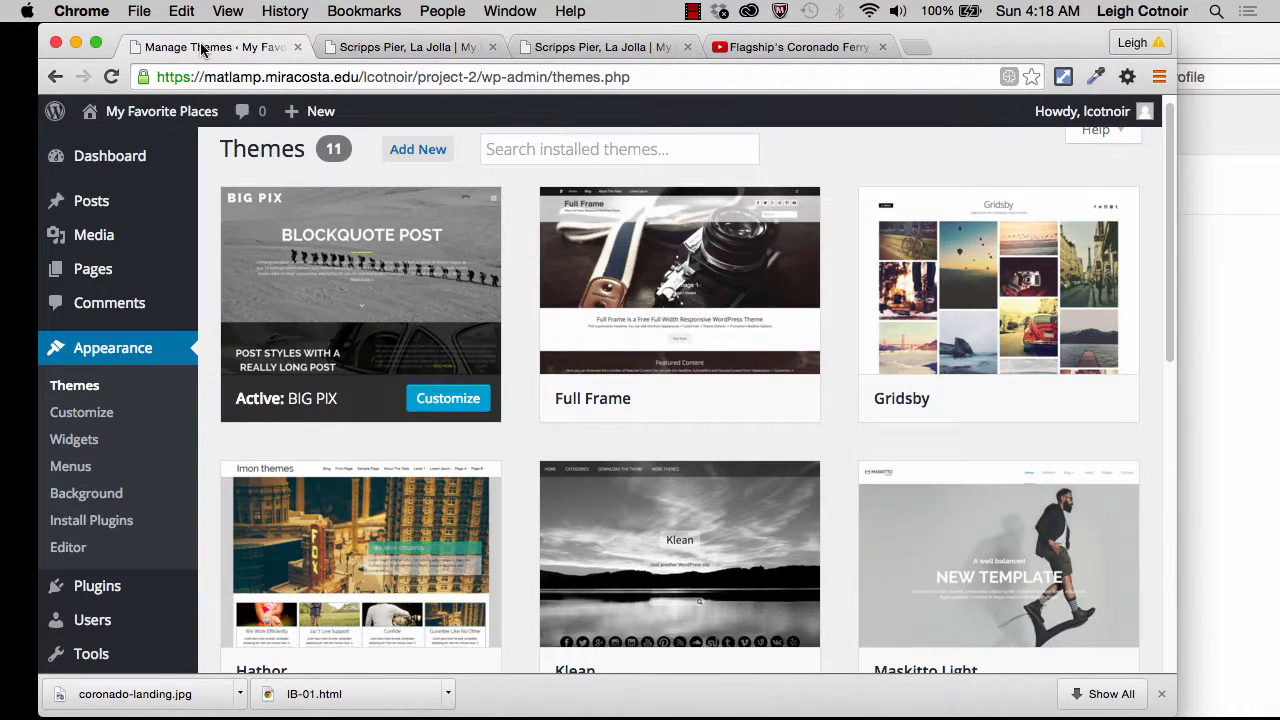